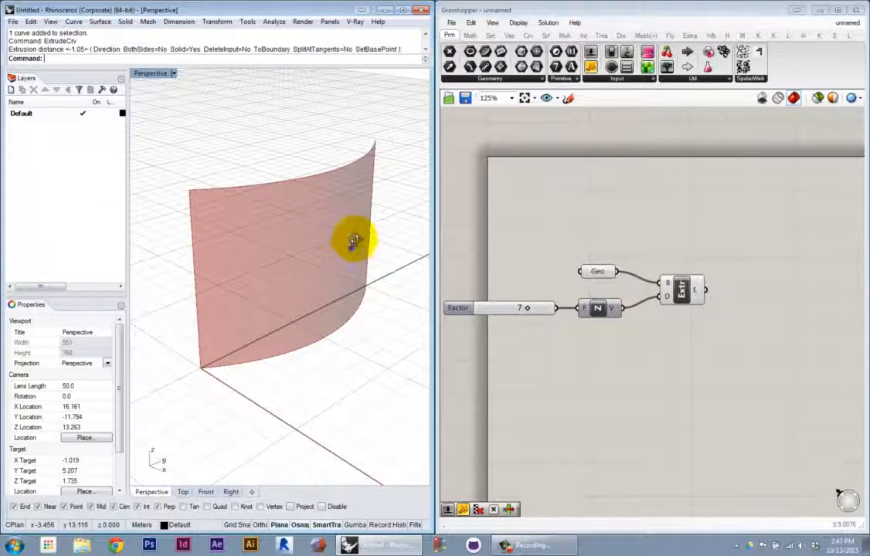
Add a Mesh Surface component after the extrusion and connect the Extrude output E to its surface input S
{"action": "right_click_drag", "start_coordinate": [353, 237], "coordinate": [378, 251]}
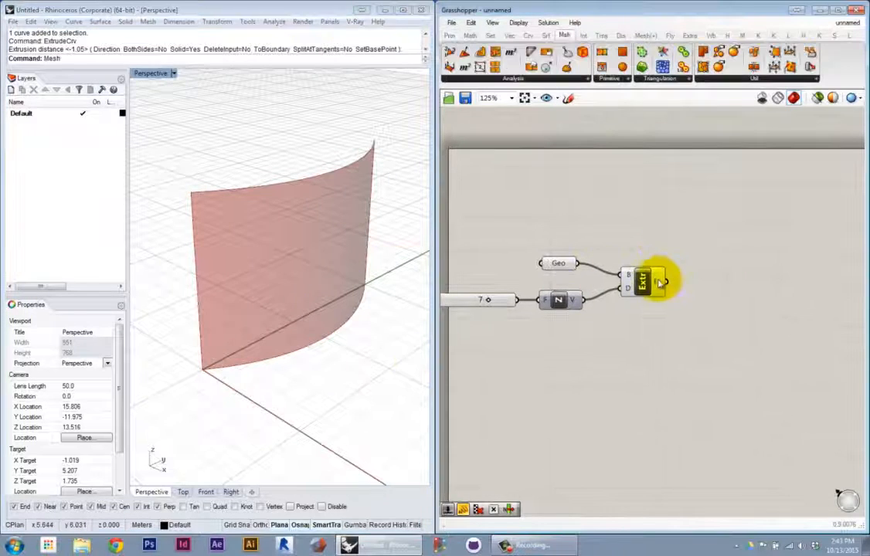
{"action": "left_click", "coordinate": [643, 278]}
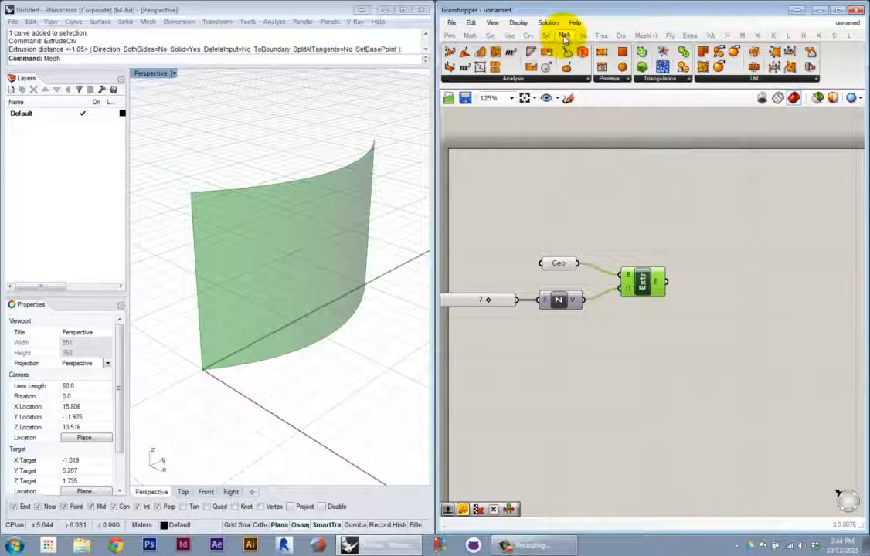
{"action": "left_click", "coordinate": [755, 79]}
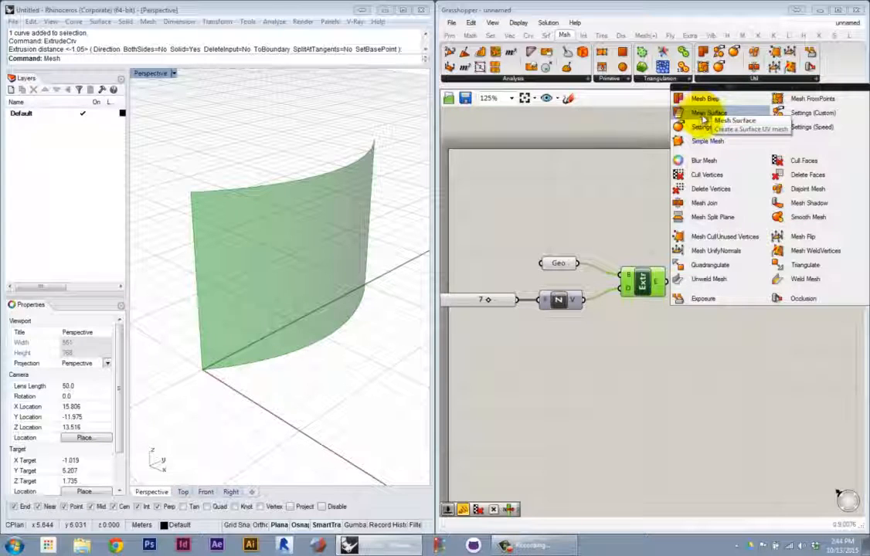
{"action": "left_click", "coordinate": [704, 117]}
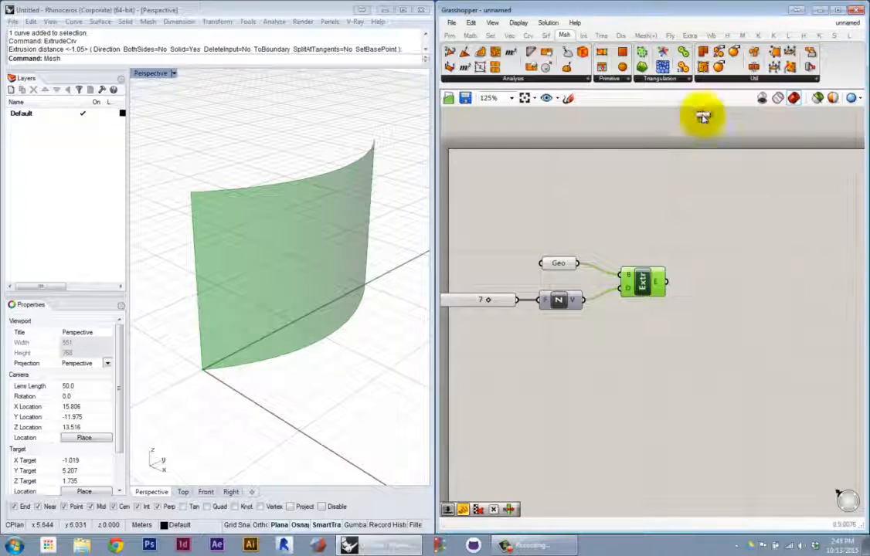
{"action": "left_click", "coordinate": [704, 289]}
{"action": "scroll", "coordinate": [689, 238], "scroll_direction": "up", "scroll_amount": 3}
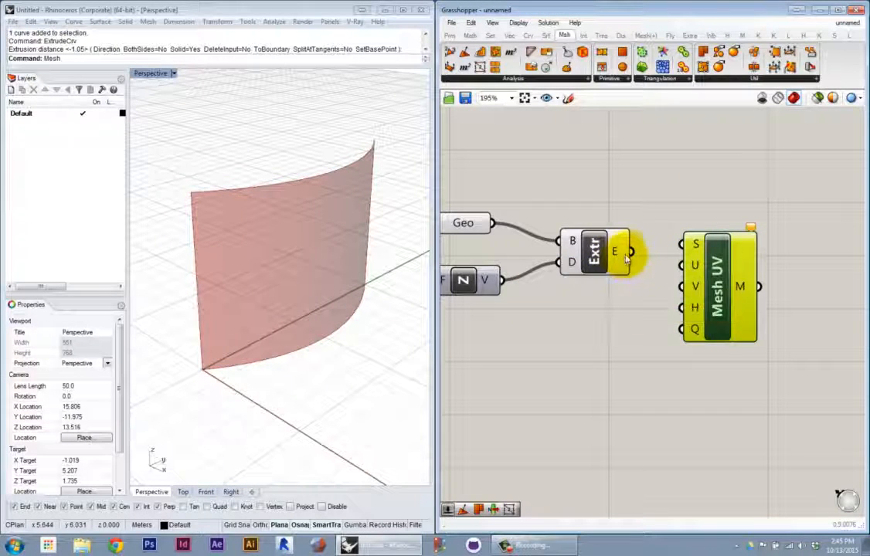
{"action": "left_click_drag", "start_coordinate": [632, 252], "coordinate": [687, 245]}
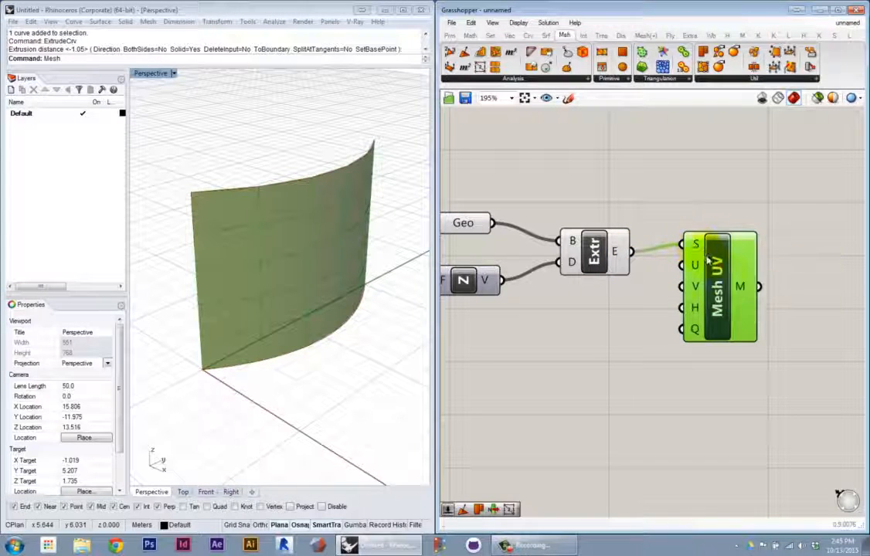
{"action": "left_click_drag", "start_coordinate": [693, 246], "coordinate": [724, 293]}
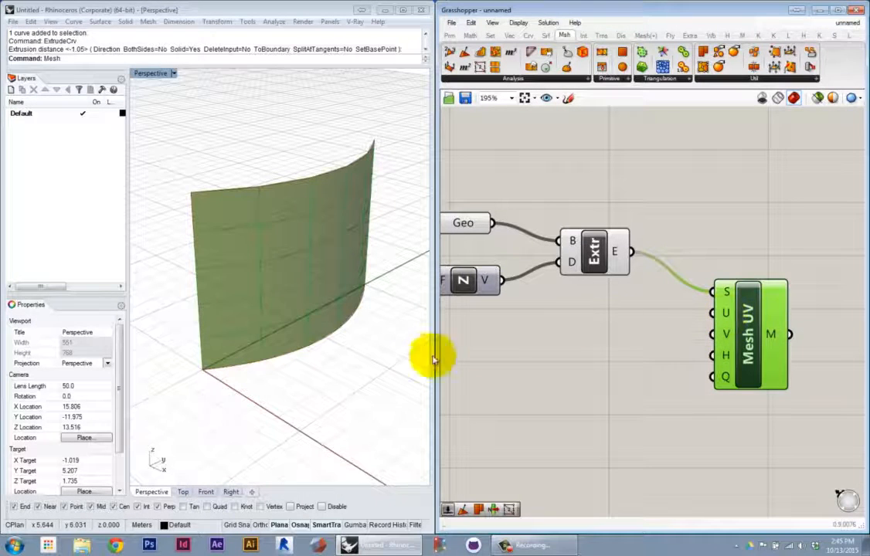
{"action": "right_click_drag", "start_coordinate": [340, 313], "coordinate": [319, 328]}
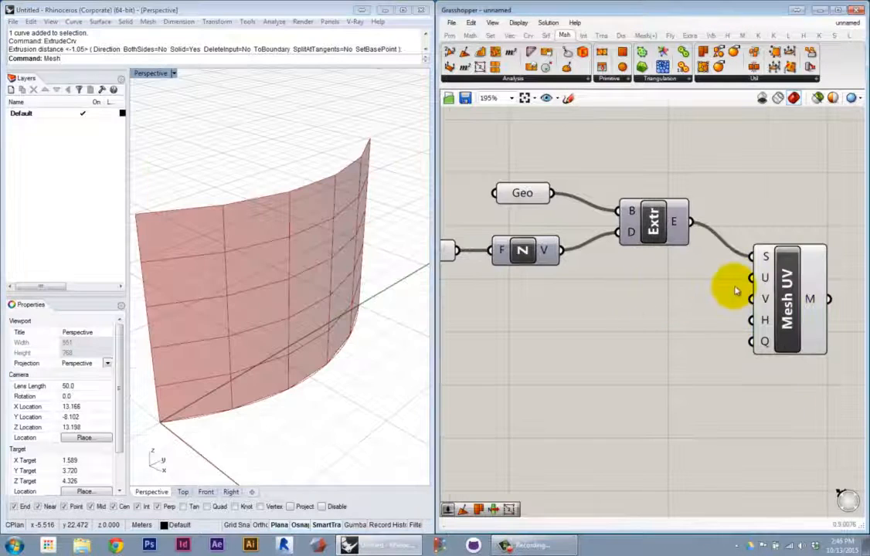
Create a number slider from the value 10 beside the Mesh UV component and set it to 9
{"action": "right_click_drag", "start_coordinate": [724, 288], "coordinate": [763, 283]}
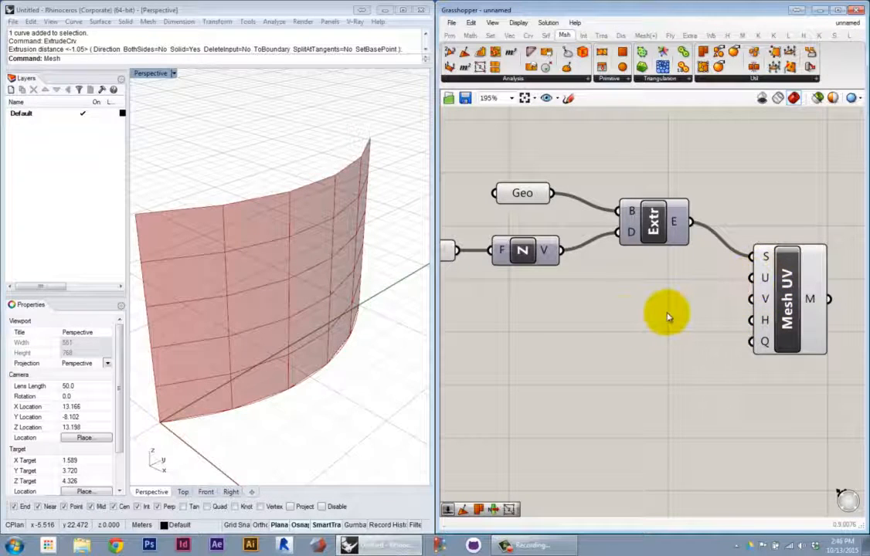
{"action": "double_click", "coordinate": [622, 318]}
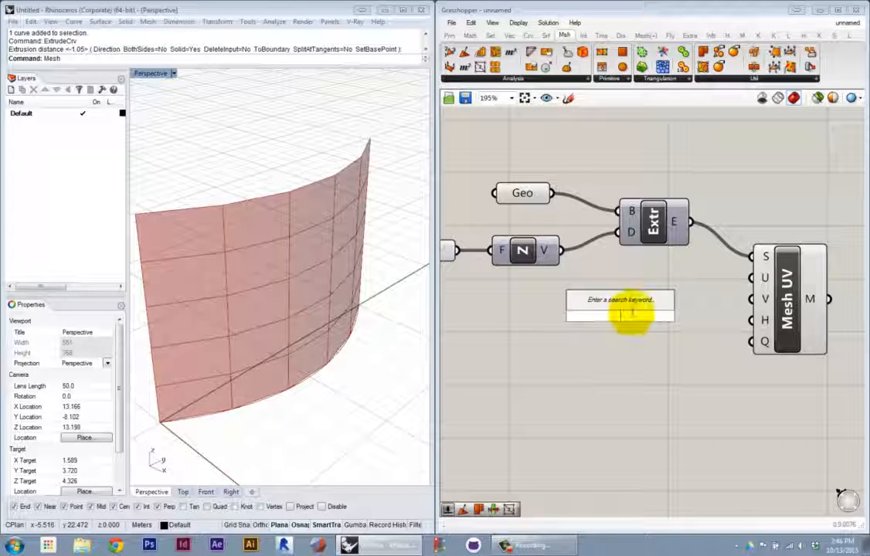
{"action": "type", "text": "10"}
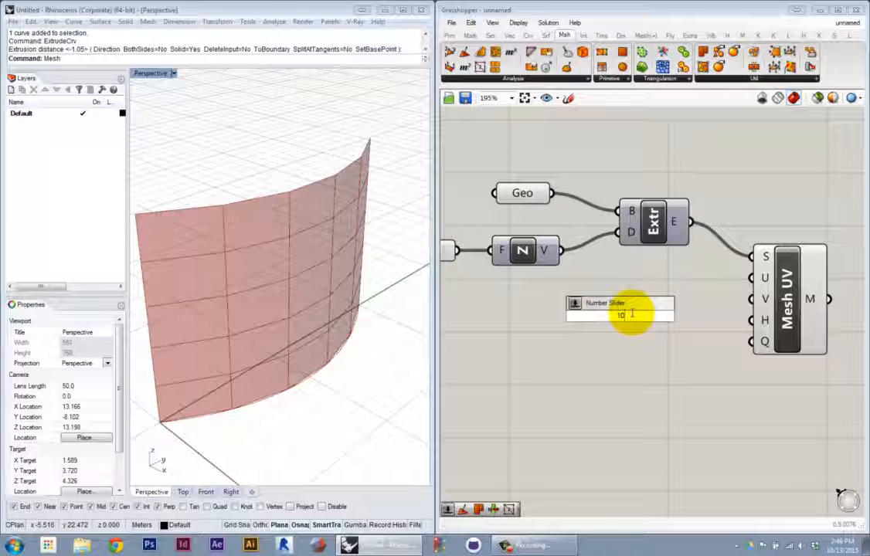
{"action": "key", "text": "Return"}
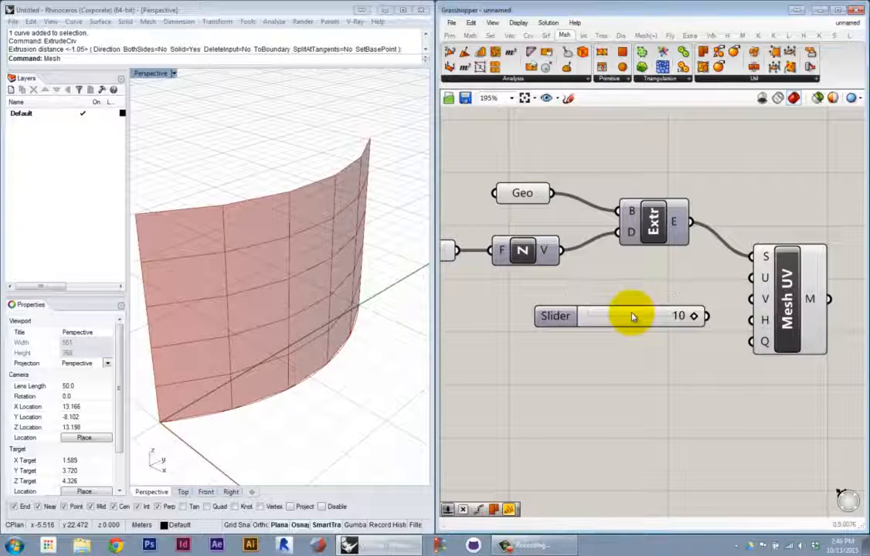
{"action": "left_click_drag", "start_coordinate": [602, 316], "coordinate": [680, 297]}
{"action": "double_click", "coordinate": [632, 352]}
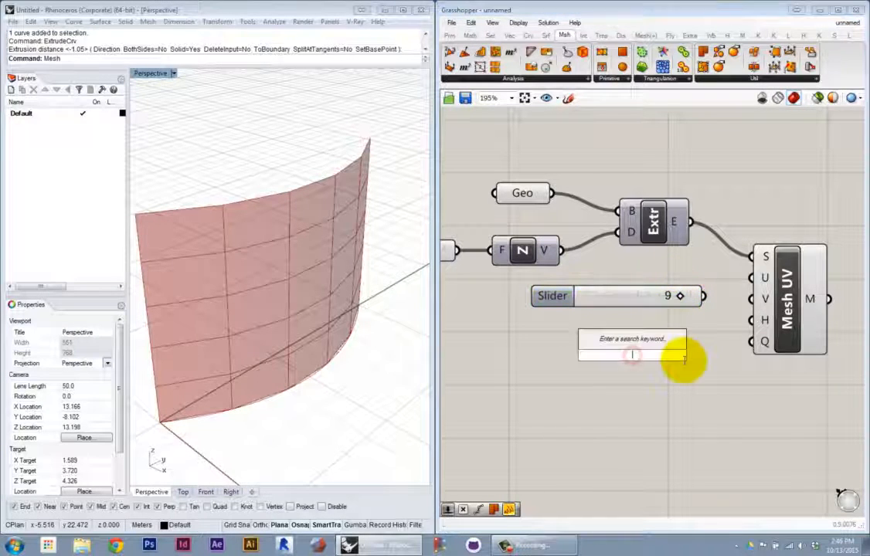
{"action": "type", "text": "20"}
{"action": "key", "text": "Return"}
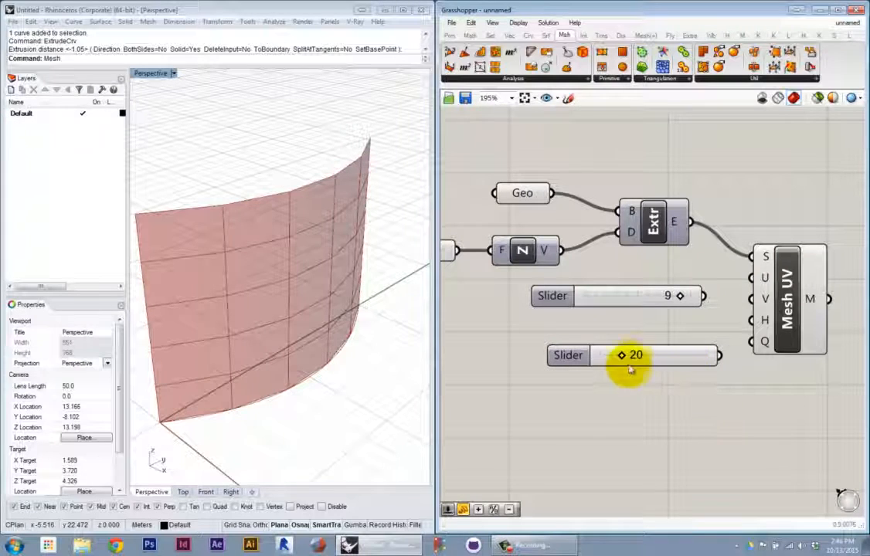
{"action": "left_click_drag", "start_coordinate": [625, 349], "coordinate": [737, 341]}
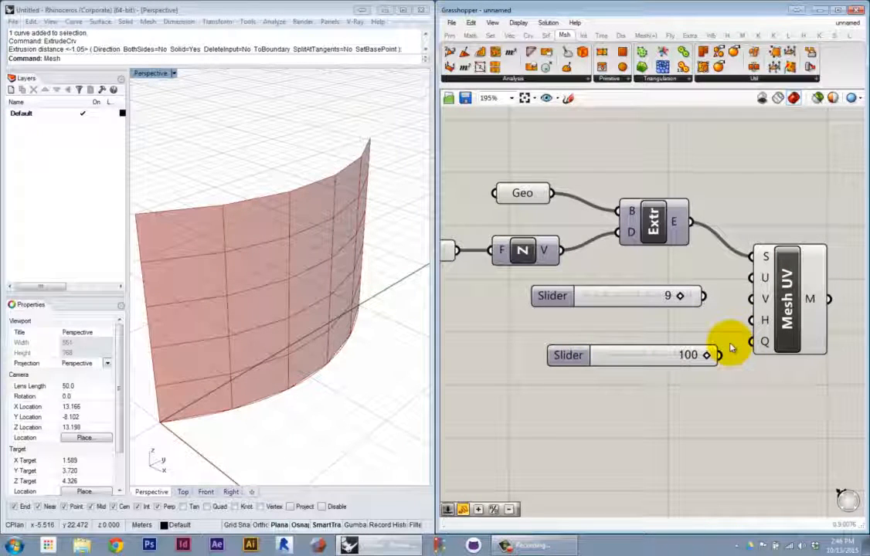
{"action": "left_click_drag", "start_coordinate": [704, 355], "coordinate": [679, 359]}
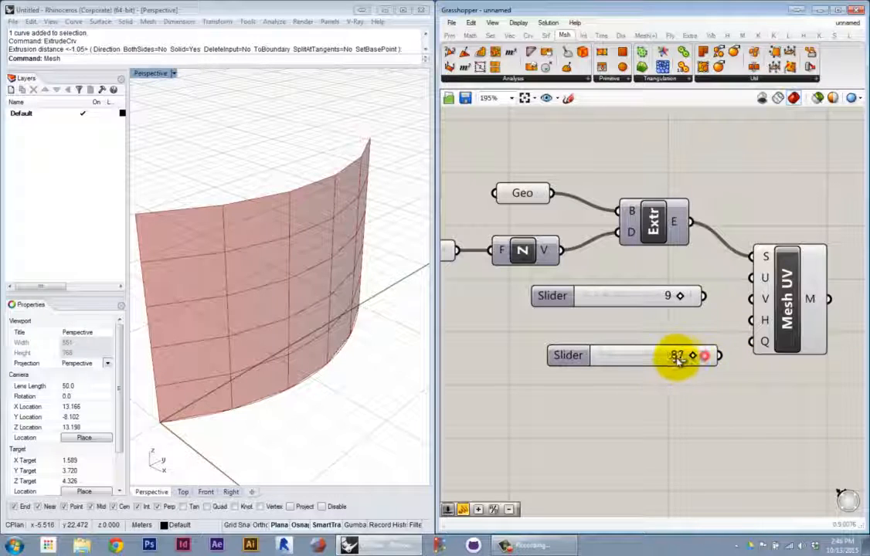
Connect the number slider to the U input of the Mesh UV component and set the U count to 4
{"action": "left_click_drag", "start_coordinate": [560, 293], "coordinate": [562, 293]}
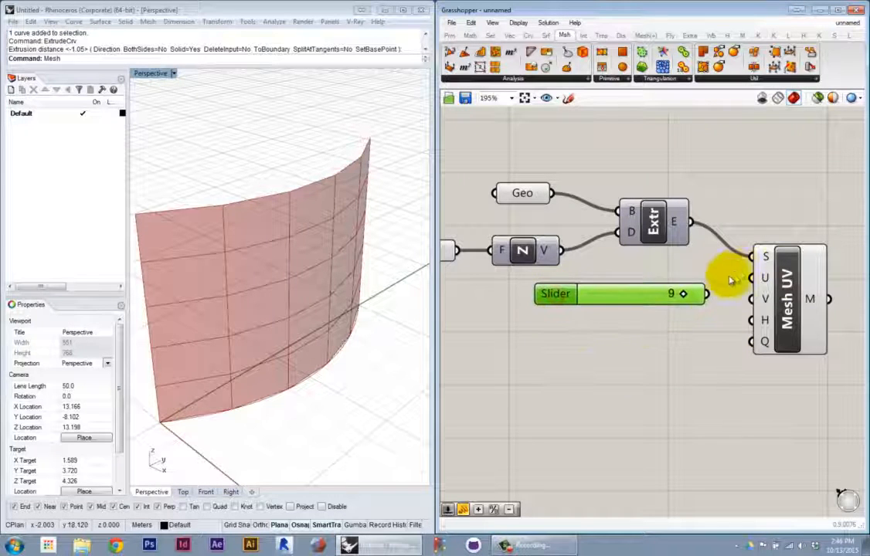
{"action": "left_click_drag", "start_coordinate": [707, 294], "coordinate": [752, 278]}
{"action": "right_click_drag", "start_coordinate": [272, 394], "coordinate": [327, 363]}
{"action": "left_click_drag", "start_coordinate": [633, 302], "coordinate": [637, 300]}
{"action": "left_click_drag", "start_coordinate": [689, 292], "coordinate": [652, 310]}
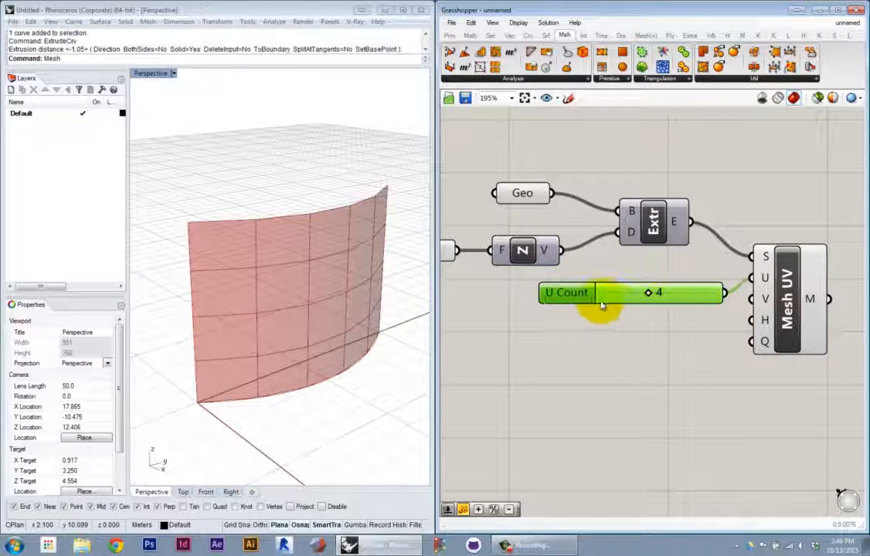
Duplicate the U Count slider below it, connect the copy to the V input, and set both counts to 7
{"action": "left_click_drag", "start_coordinate": [581, 306], "coordinate": [540, 325]}
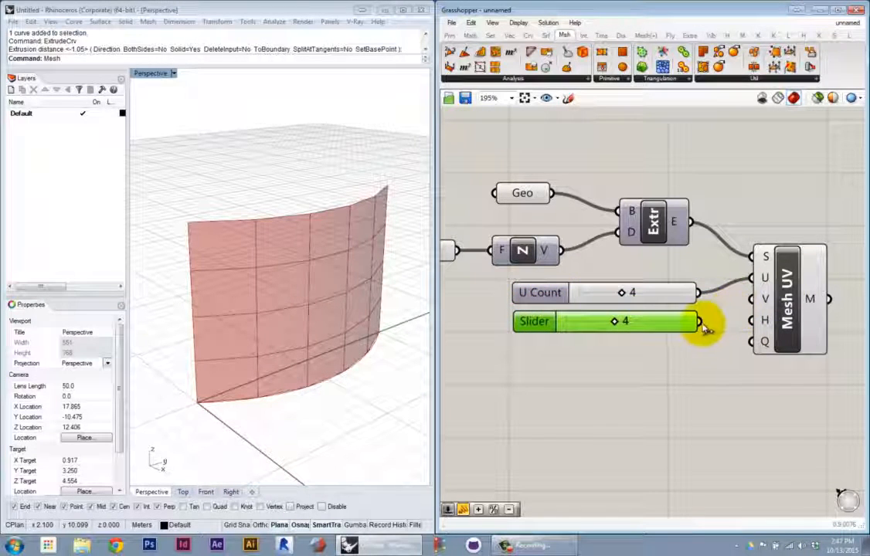
{"action": "left_click_drag", "start_coordinate": [701, 323], "coordinate": [749, 300]}
{"action": "left_click_drag", "start_coordinate": [621, 322], "coordinate": [621, 292]}
{"action": "mouse_move", "coordinate": [653, 322]}
{"action": "left_mouse_down"}
{"action": "mouse_move", "coordinate": [621, 325]}
{"action": "mouse_move", "coordinate": [658, 323]}
{"action": "left_mouse_up"}
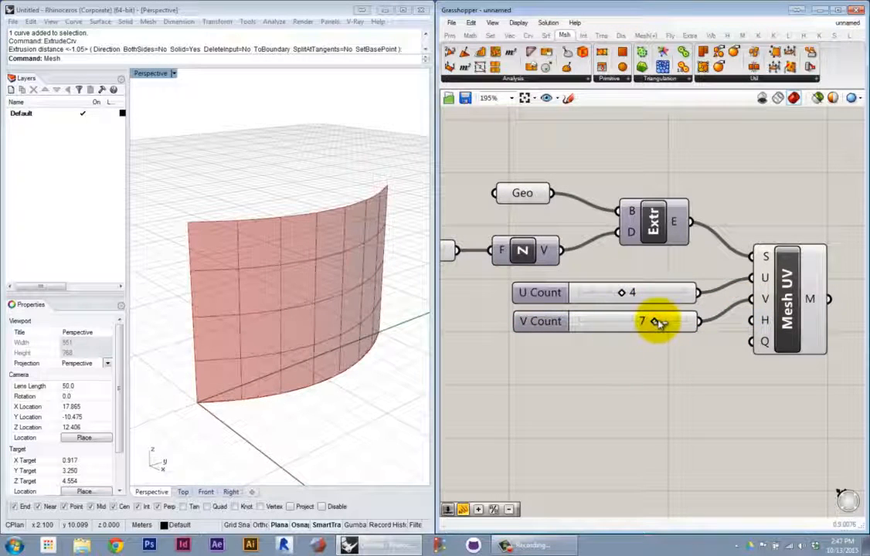
{"action": "left_click_drag", "start_coordinate": [621, 292], "coordinate": [654, 293]}
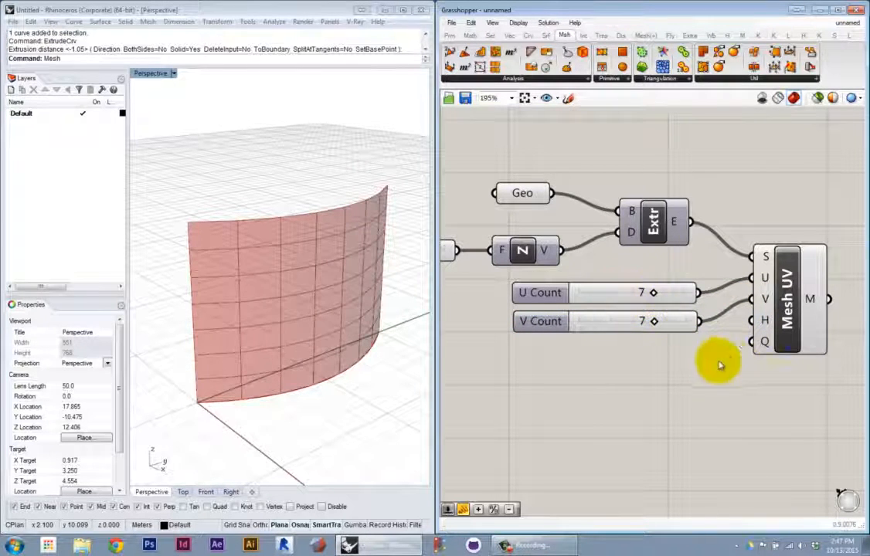
Inspect the Mesh UV component's mesh output and examine the gridded surface in the perspective view
{"action": "right_click_drag", "start_coordinate": [720, 358], "coordinate": [641, 373]}
{"action": "right_click_drag", "start_coordinate": [711, 330], "coordinate": [614, 285]}
{"action": "right_click_drag", "start_coordinate": [235, 334], "coordinate": [248, 359]}
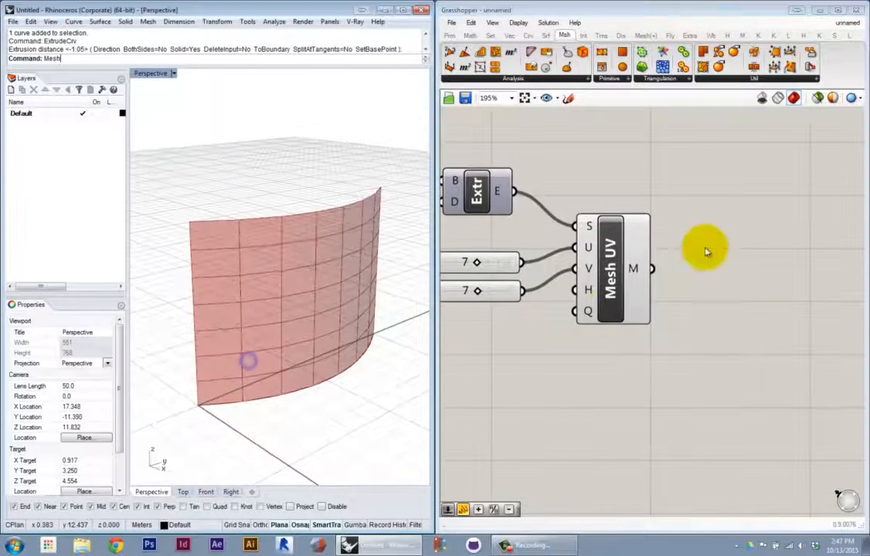
{"action": "left_click", "coordinate": [611, 258]}
{"action": "right_click_drag", "start_coordinate": [322, 340], "coordinate": [231, 292]}
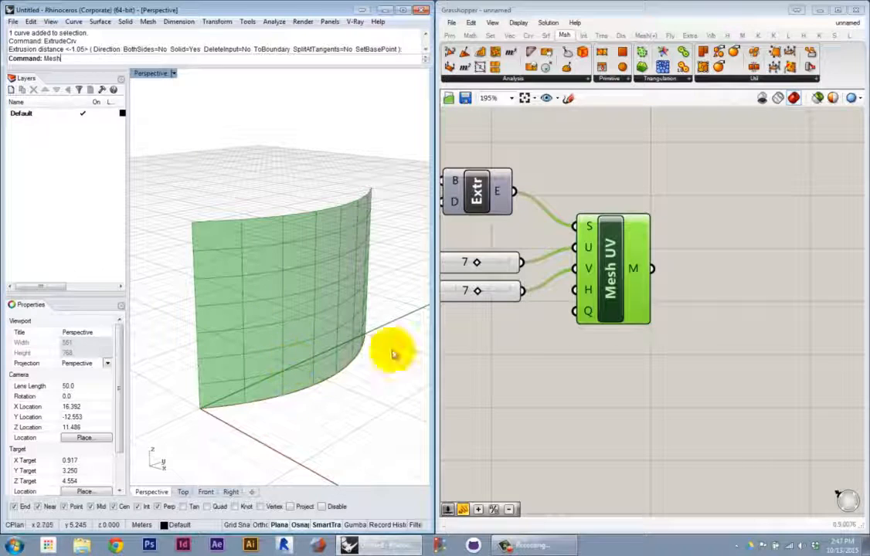
{"action": "mouse_move", "coordinate": [632, 273]}
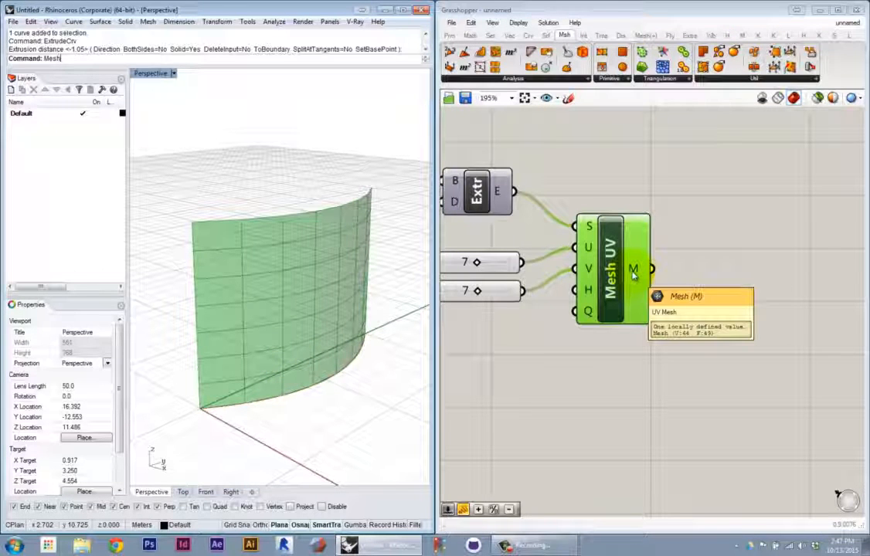
{"action": "right_click_drag", "start_coordinate": [332, 332], "coordinate": [229, 244]}
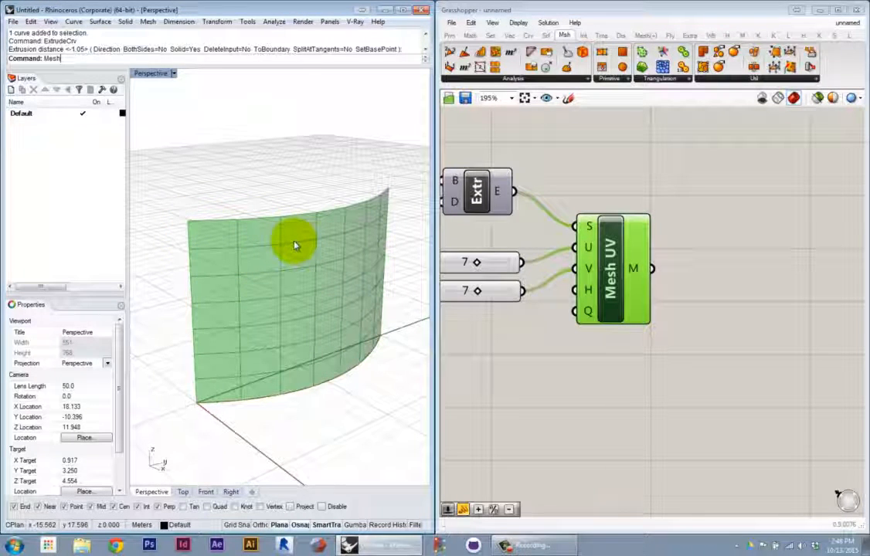
Add a Face Boundaries component and connect the Mesh UV output M to its mesh input
{"action": "left_click", "coordinate": [670, 113]}
{"action": "left_click", "coordinate": [537, 81]}
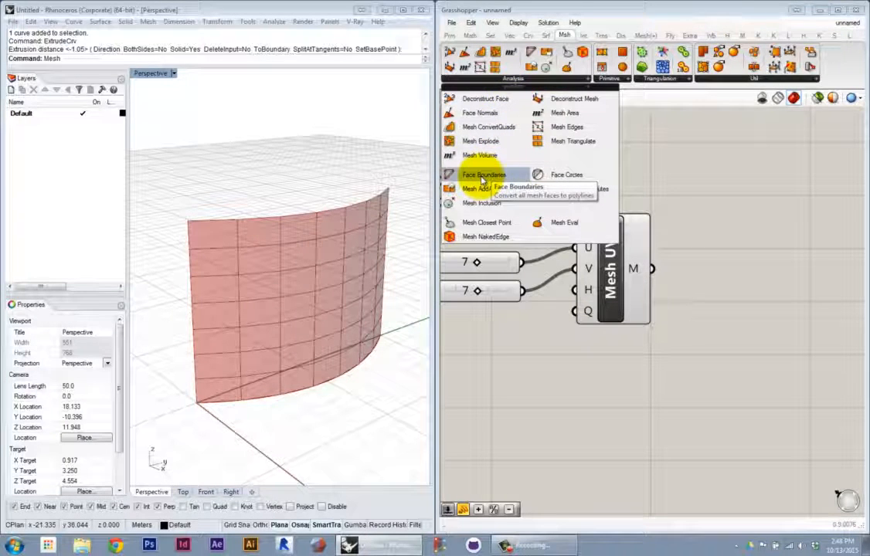
{"action": "left_click_drag", "start_coordinate": [483, 179], "coordinate": [653, 268]}
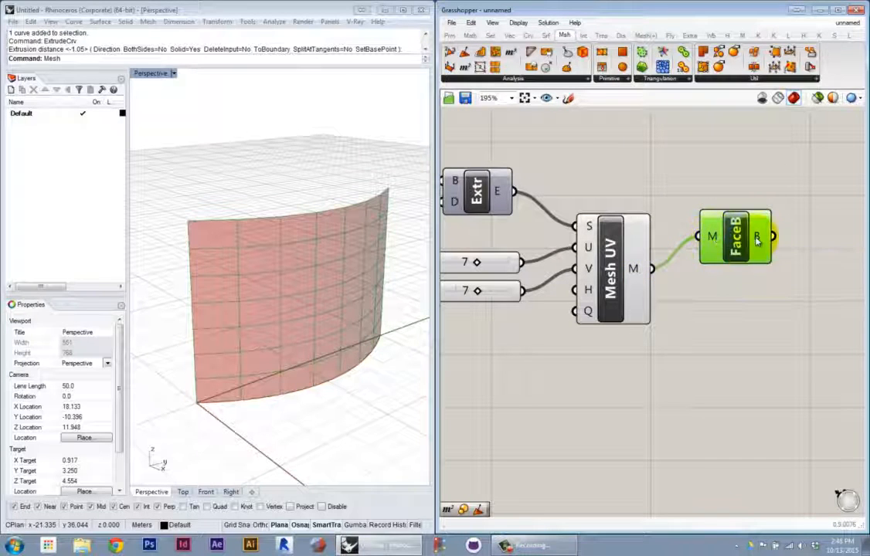
{"action": "right_click_drag", "start_coordinate": [756, 237], "coordinate": [597, 207]}
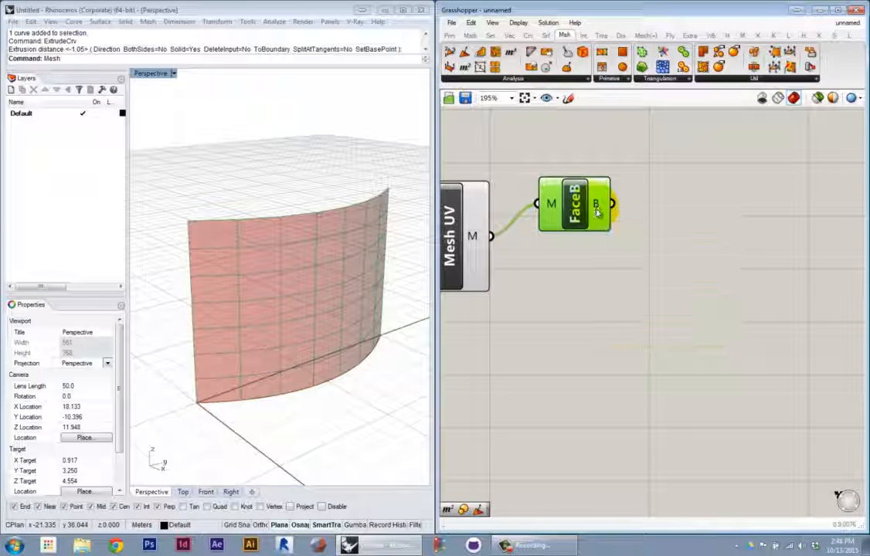
{"action": "mouse_move", "coordinate": [597, 213]}
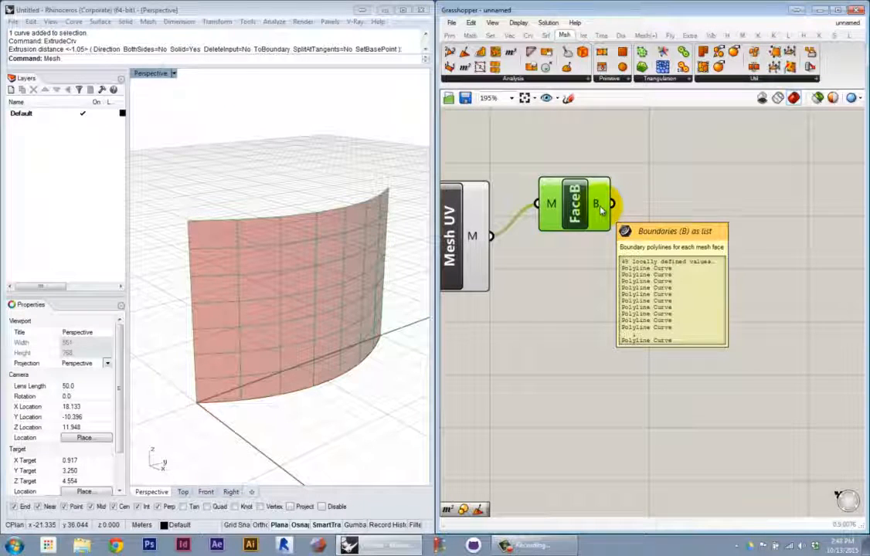
{"action": "left_click_drag", "start_coordinate": [593, 203], "coordinate": [597, 213]}
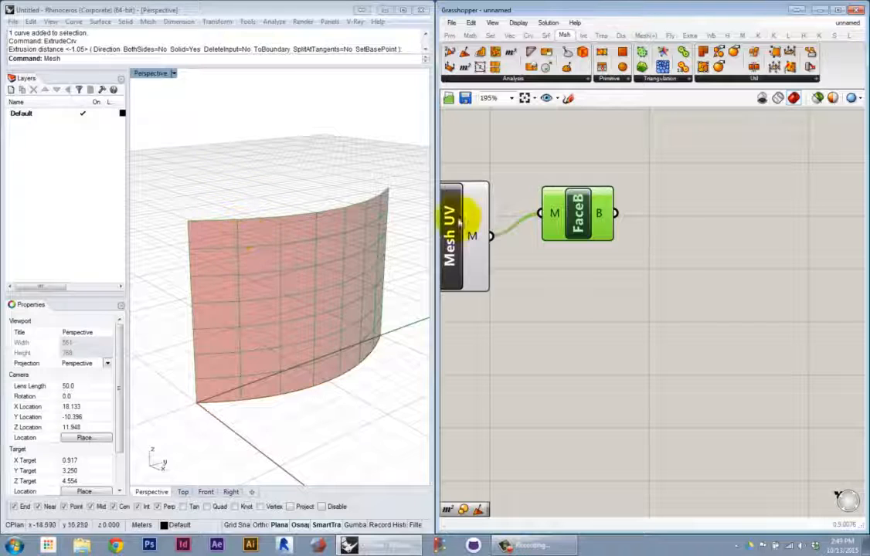
Add a Scale component after Face Boundaries and connect the boundaries output B to its geometry input G
{"action": "right_click_drag", "start_coordinate": [663, 282], "coordinate": [640, 294]}
{"action": "right_click_drag", "start_coordinate": [566, 271], "coordinate": [583, 282]}
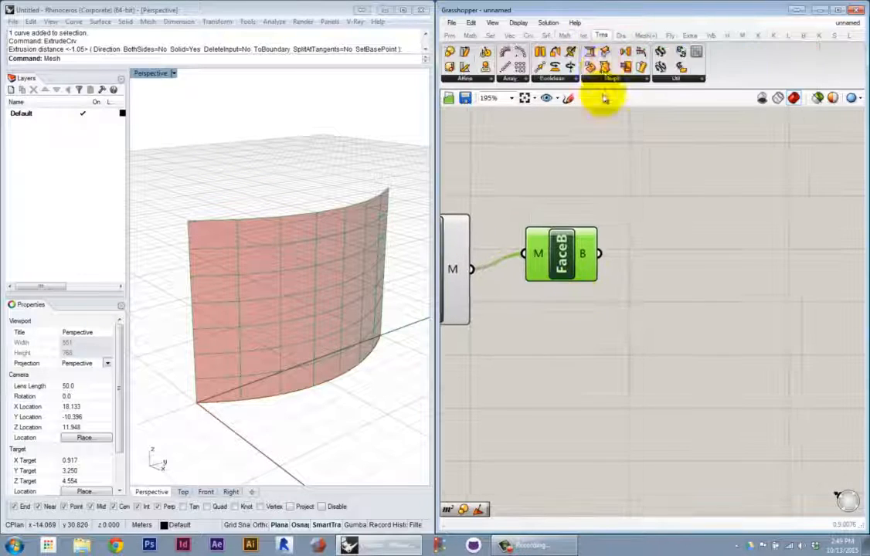
{"action": "left_click", "coordinate": [602, 35]}
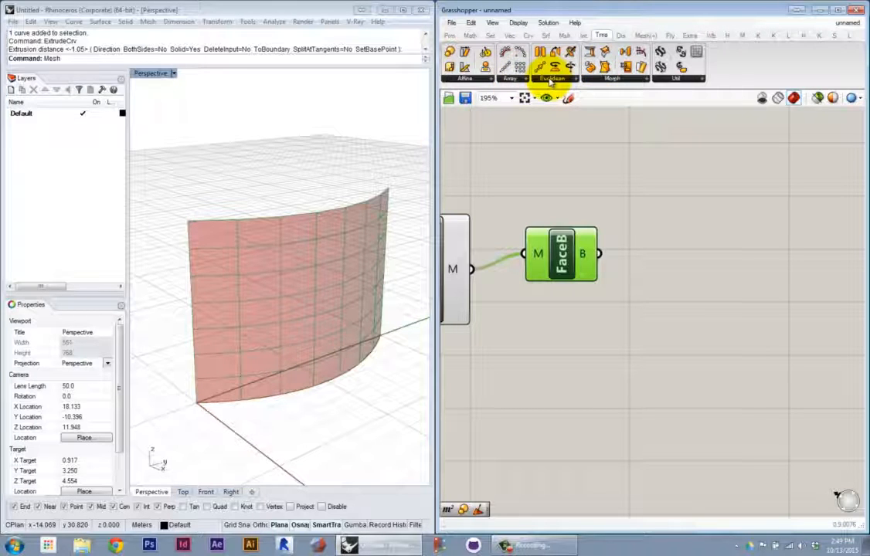
{"action": "left_click", "coordinate": [467, 79]}
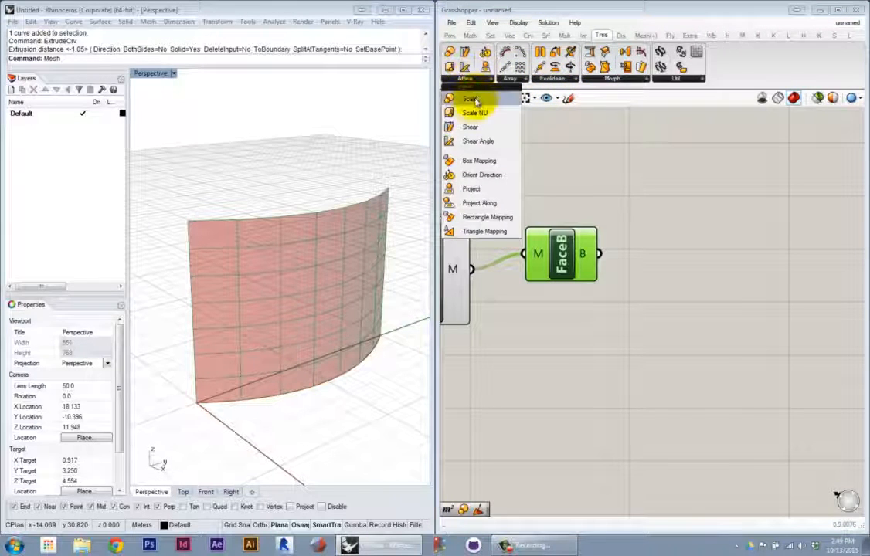
{"action": "left_click_drag", "start_coordinate": [468, 98], "coordinate": [703, 284]}
{"action": "left_click", "coordinate": [672, 247]}
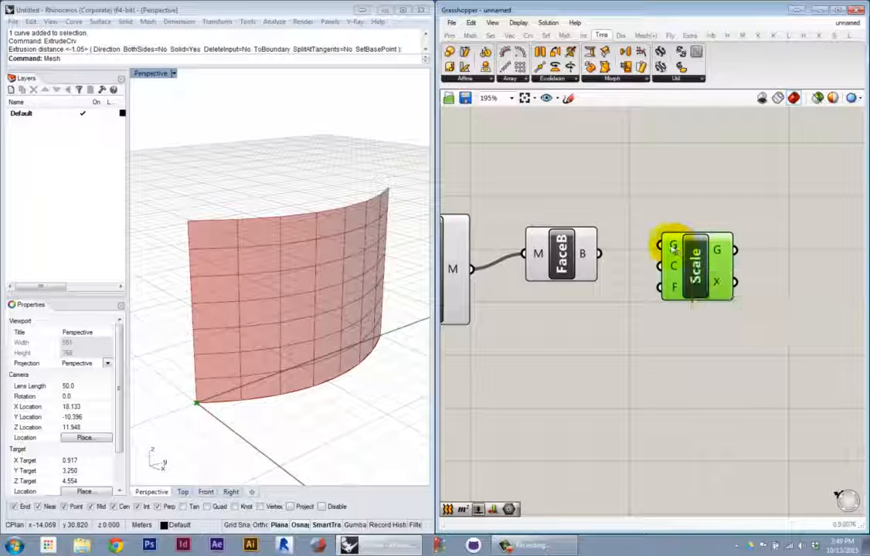
{"action": "left_click_drag", "start_coordinate": [662, 247], "coordinate": [584, 255]}
{"action": "left_click_drag", "start_coordinate": [678, 269], "coordinate": [695, 316]}
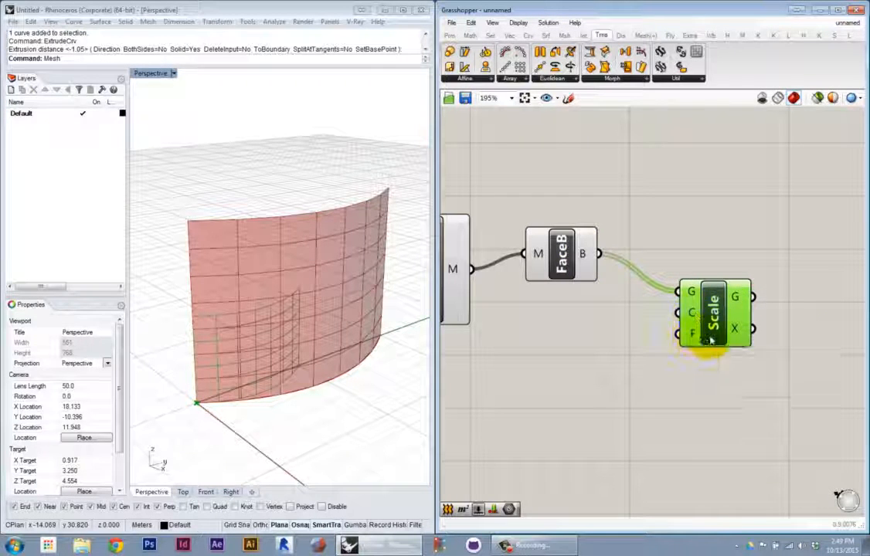
Align the Face Boundaries component with the mesh output of Mesh UV so their connecting wire runs straight
{"action": "scroll", "coordinate": [709, 336], "scroll_direction": "down", "scroll_amount": 4}
{"action": "scroll", "coordinate": [699, 287], "scroll_direction": "up", "scroll_amount": 2}
{"action": "right_click_drag", "start_coordinate": [563, 165], "coordinate": [675, 227]}
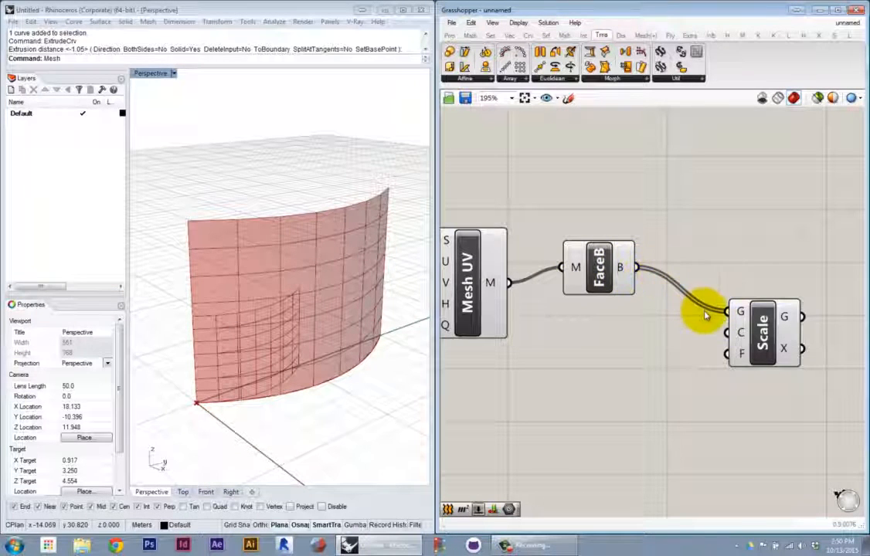
{"action": "left_click", "coordinate": [607, 282]}
{"action": "left_click_drag", "start_coordinate": [606, 282], "coordinate": [609, 298]}
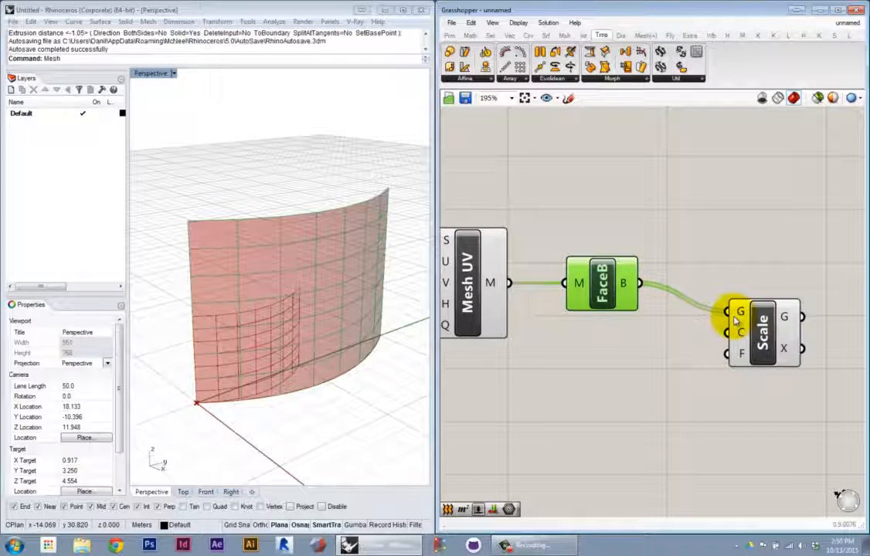
{"action": "right_click_drag", "start_coordinate": [525, 302], "coordinate": [548, 302]}
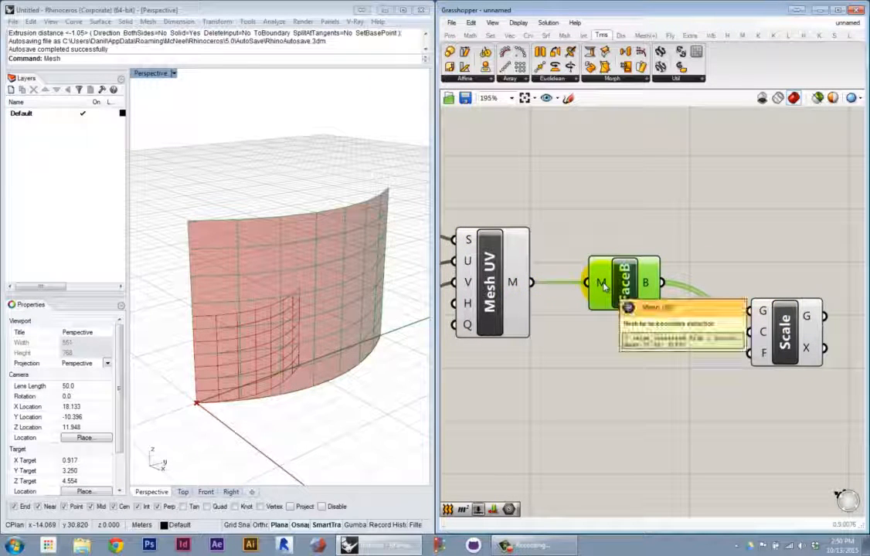
{"action": "right_click_drag", "start_coordinate": [697, 298], "coordinate": [662, 295]}
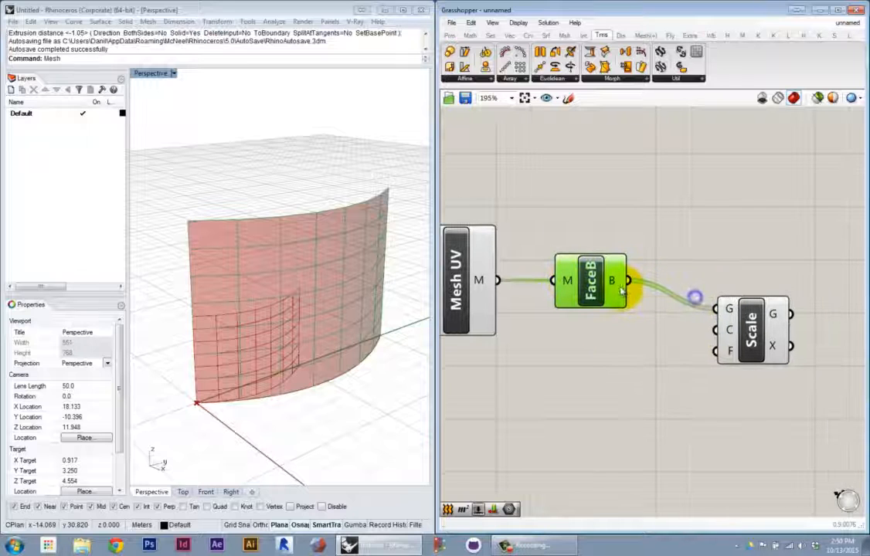
Inspect the Face Boundaries output B and the geometry, center and factor inputs of the Scale component
{"action": "mouse_move", "coordinate": [615, 284]}
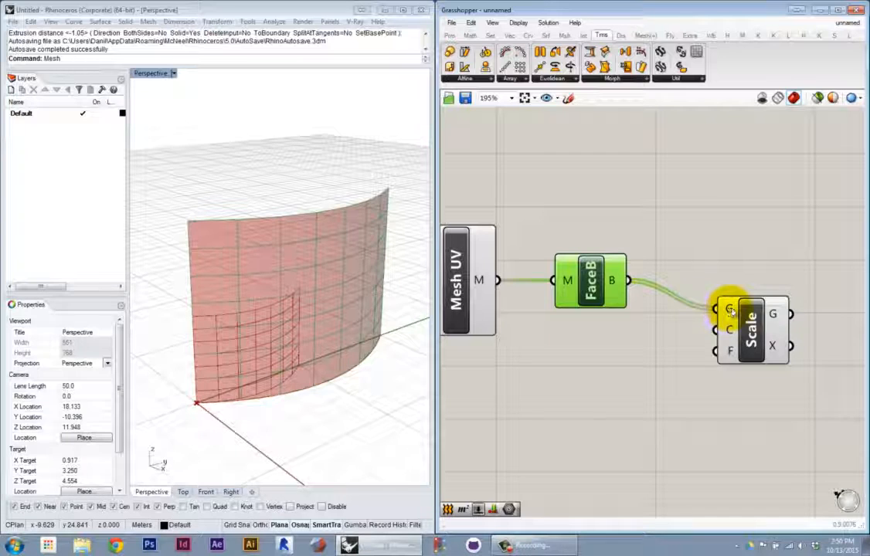
{"action": "mouse_move", "coordinate": [732, 311]}
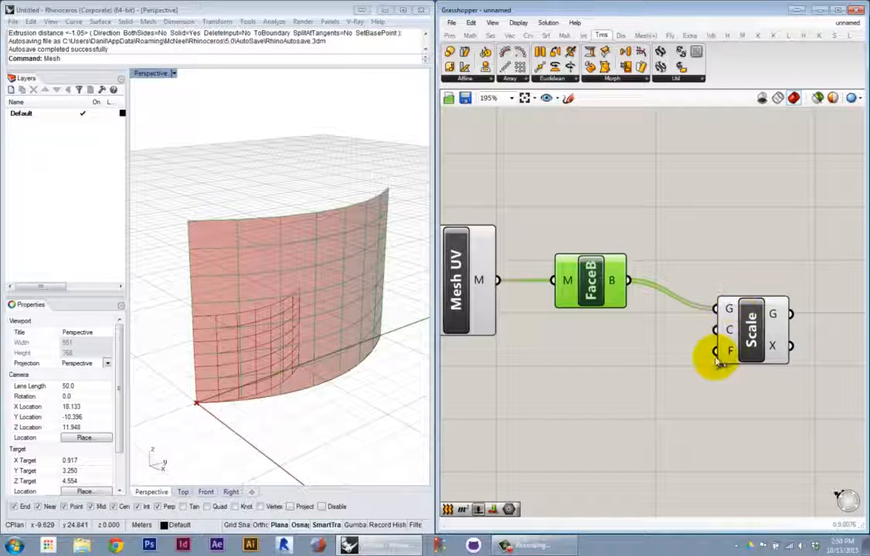
{"action": "left_click", "coordinate": [761, 332]}
{"action": "left_click_drag", "start_coordinate": [760, 334], "coordinate": [763, 351]}
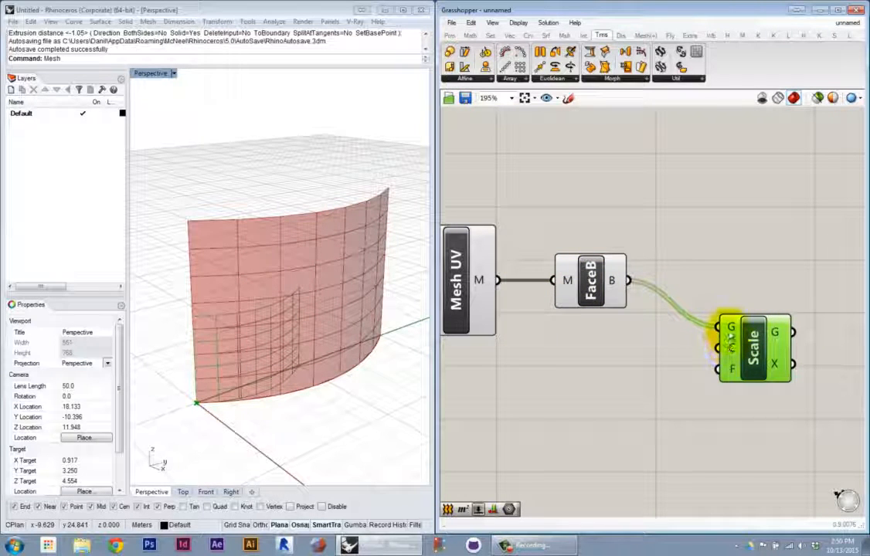
{"action": "mouse_move", "coordinate": [731, 330]}
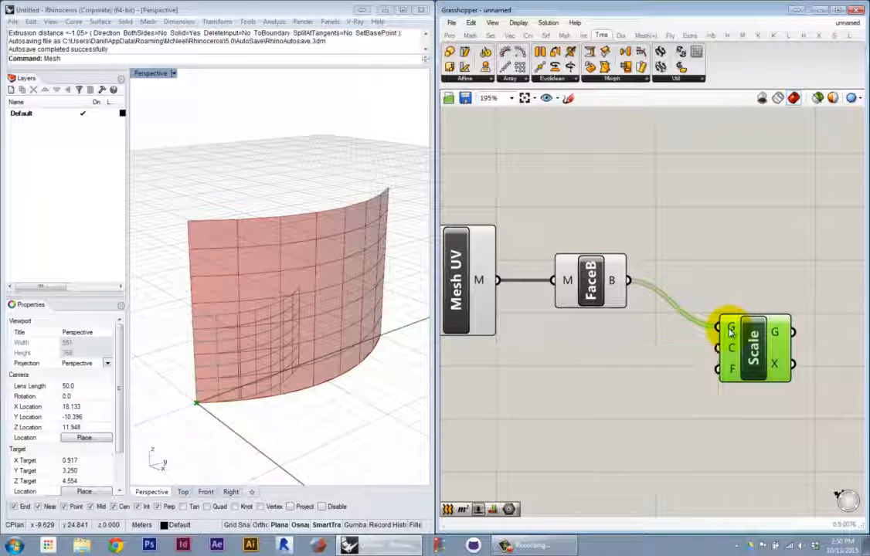
{"action": "left_click_drag", "start_coordinate": [698, 323], "coordinate": [731, 330]}
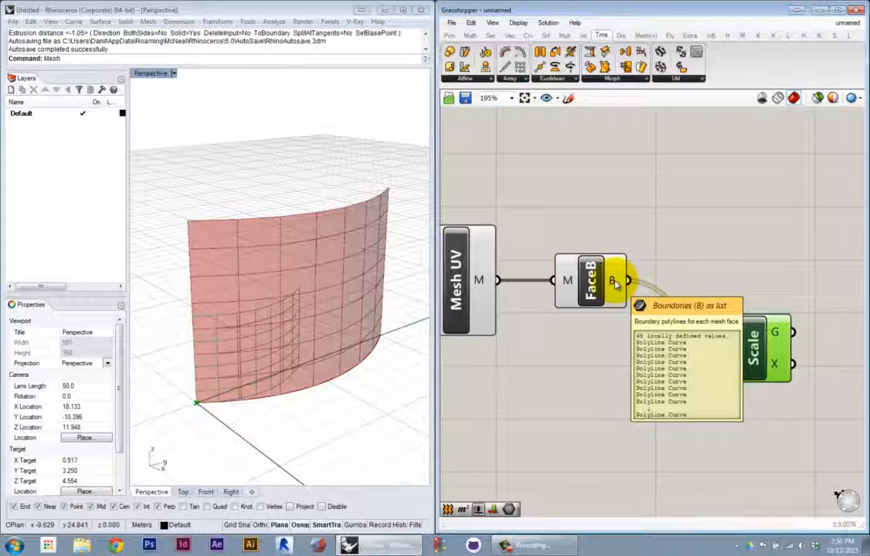
{"action": "left_click_drag", "start_coordinate": [616, 285], "coordinate": [724, 324]}
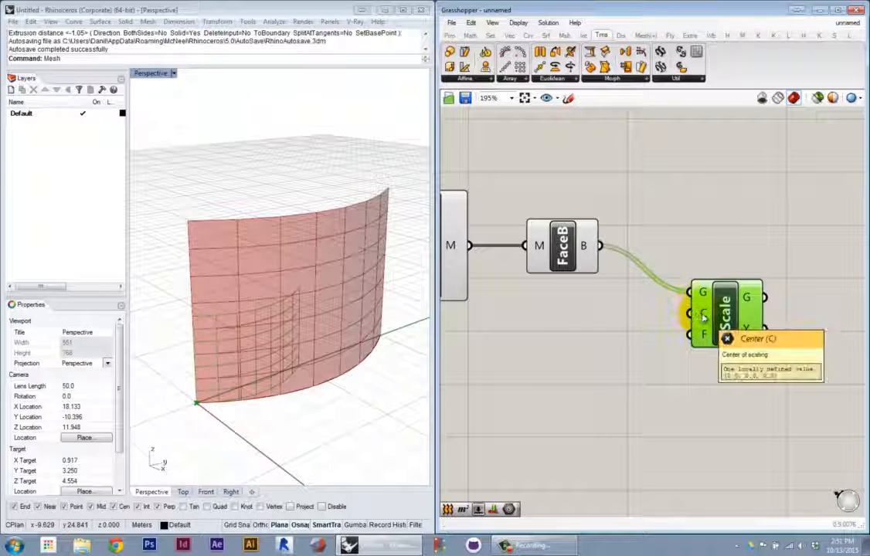
{"action": "mouse_move", "coordinate": [701, 298]}
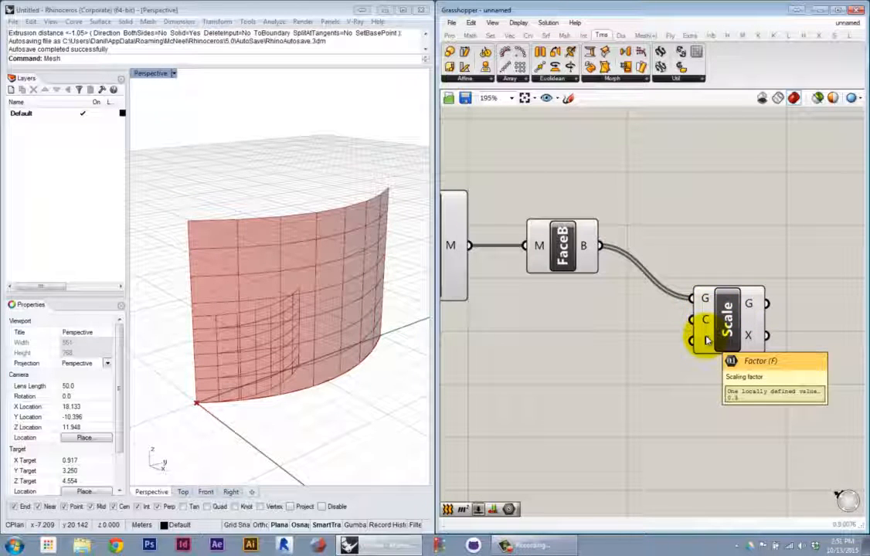
Highlight the Scale component and examine where its scaled boundaries lie relative to the curved mesh and its individual faces
{"action": "right_click_drag", "start_coordinate": [404, 398], "coordinate": [278, 340]}
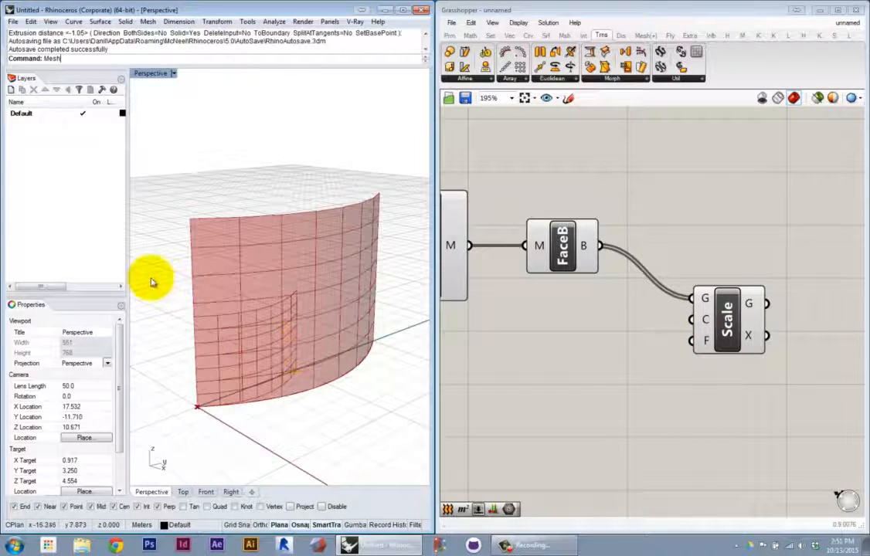
{"action": "left_click", "coordinate": [755, 323]}
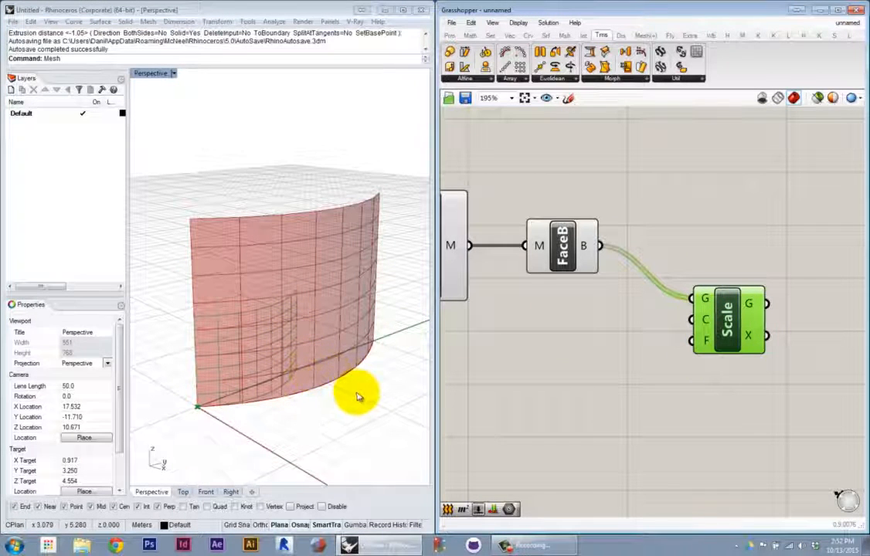
{"action": "right_click_drag", "start_coordinate": [329, 343], "coordinate": [248, 261]}
{"action": "scroll", "coordinate": [219, 235], "scroll_direction": "up", "scroll_amount": 9}
{"action": "scroll", "coordinate": [223, 233], "scroll_direction": "down", "scroll_amount": 3}
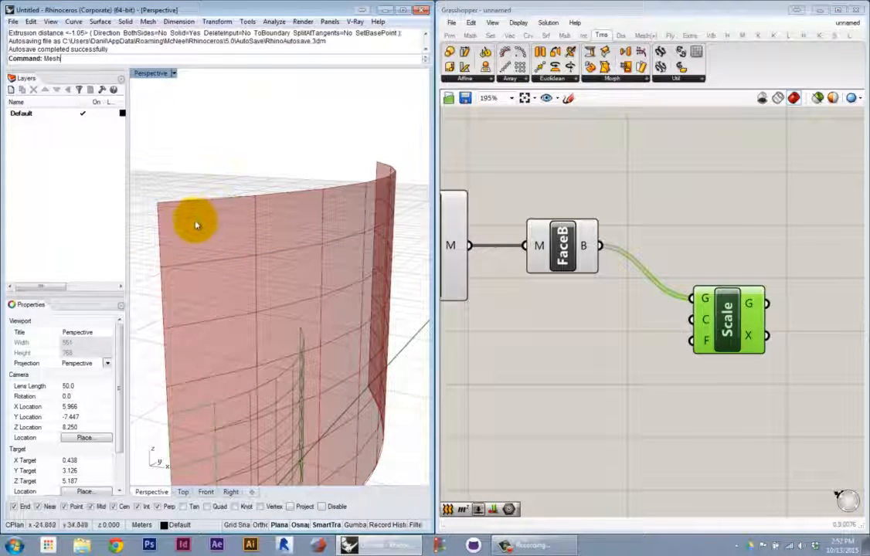
{"action": "right_click_drag", "start_coordinate": [232, 239], "coordinate": [269, 256]}
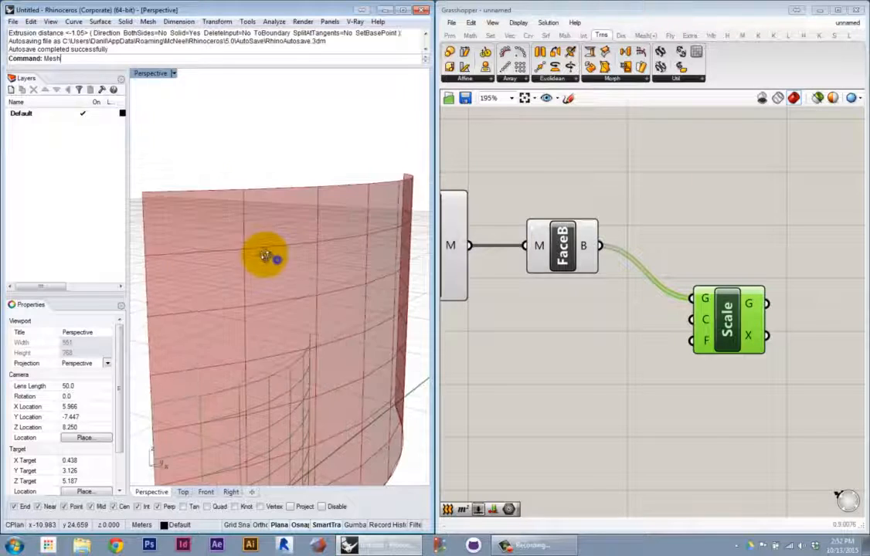
{"action": "scroll", "coordinate": [274, 288], "scroll_direction": "down", "scroll_amount": 4}
{"action": "scroll", "coordinate": [274, 287], "scroll_direction": "up", "scroll_amount": 1}
{"action": "scroll", "coordinate": [272, 245], "scroll_direction": "down", "scroll_amount": 3}
{"action": "scroll", "coordinate": [269, 320], "scroll_direction": "up", "scroll_amount": 2}
{"action": "right_click_drag", "start_coordinate": [269, 320], "coordinate": [262, 316]}
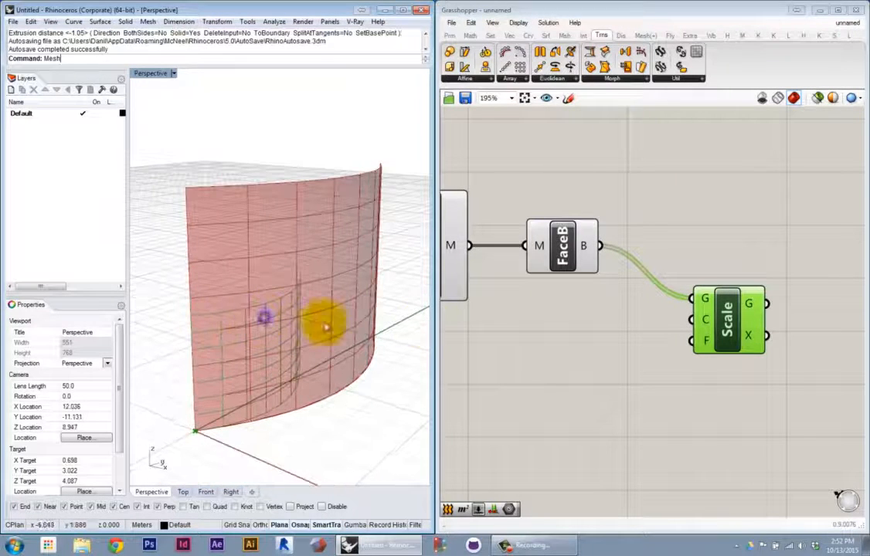
Add a Face Normals component below Face Boundaries and connect the Mesh UV output M to its mesh input
{"action": "right_click_drag", "start_coordinate": [641, 329], "coordinate": [682, 335]}
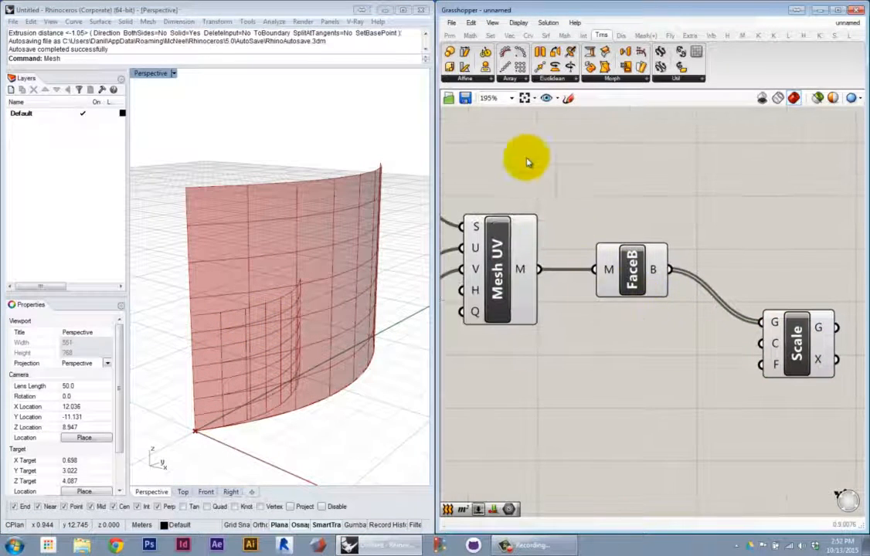
{"action": "left_click", "coordinate": [564, 37]}
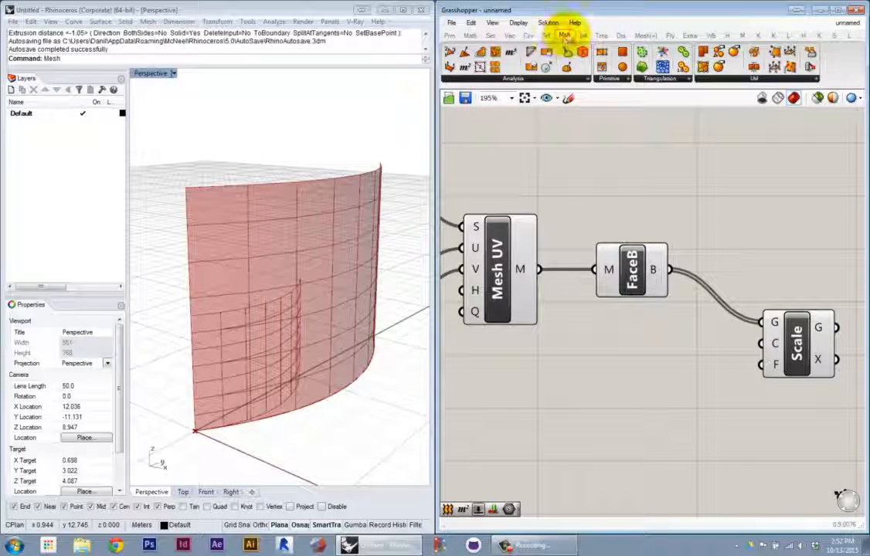
{"action": "left_click", "coordinate": [515, 78]}
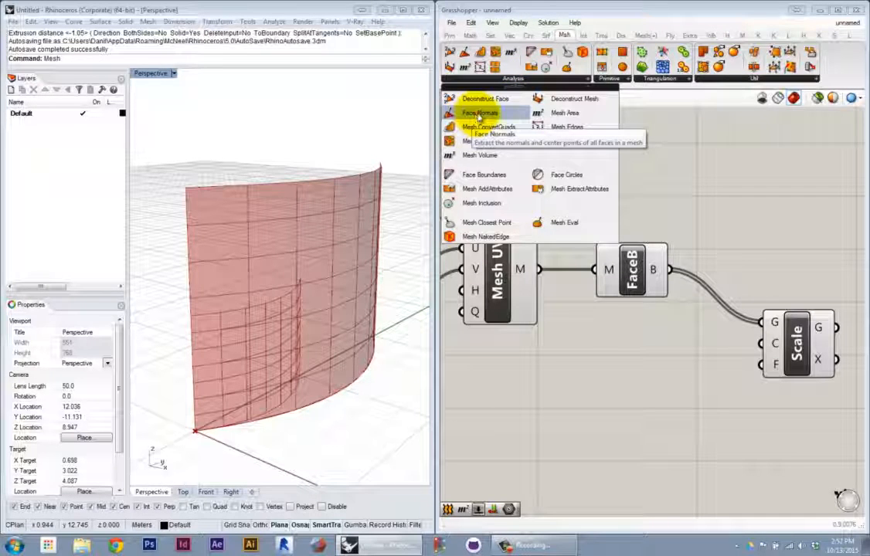
{"action": "left_click_drag", "start_coordinate": [479, 114], "coordinate": [635, 334]}
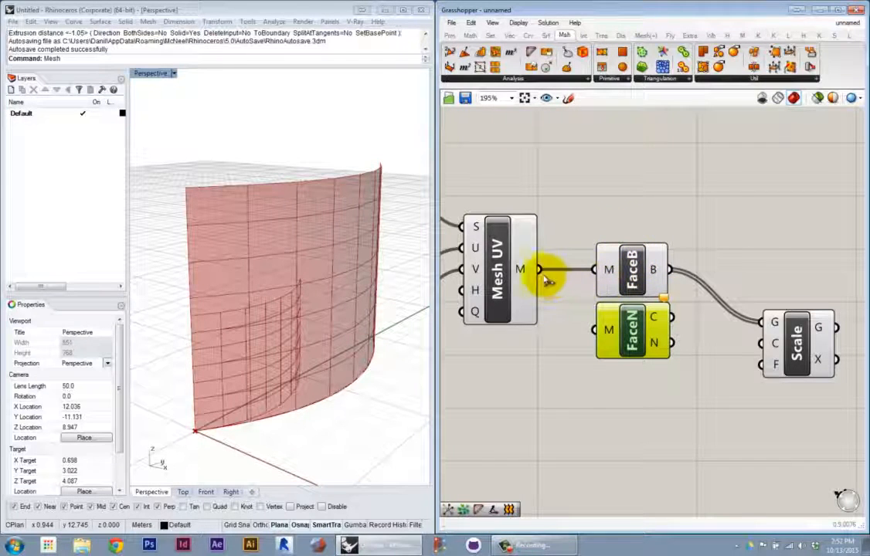
{"action": "left_click_drag", "start_coordinate": [540, 270], "coordinate": [593, 330]}
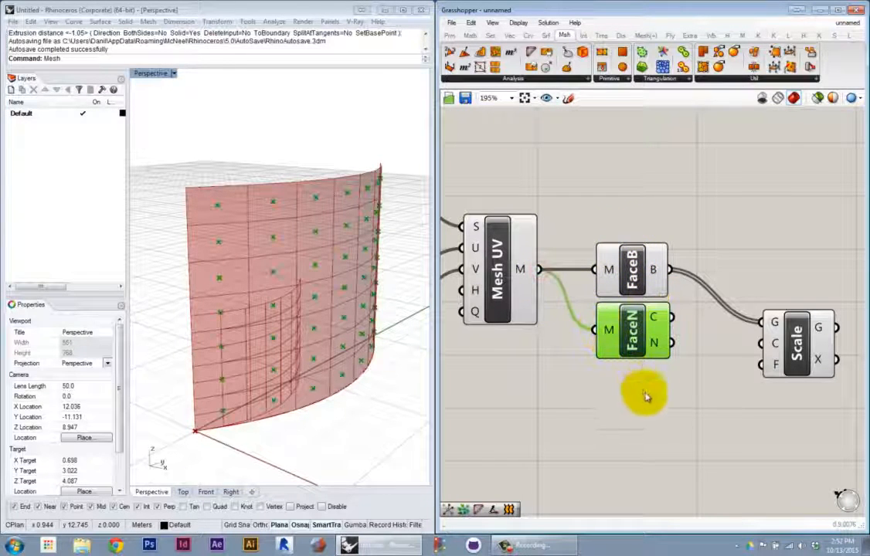
{"action": "left_click", "coordinate": [648, 397]}
Connect the Face Normals center output C to the Scale component's center input C
{"action": "mouse_move", "coordinate": [656, 318]}
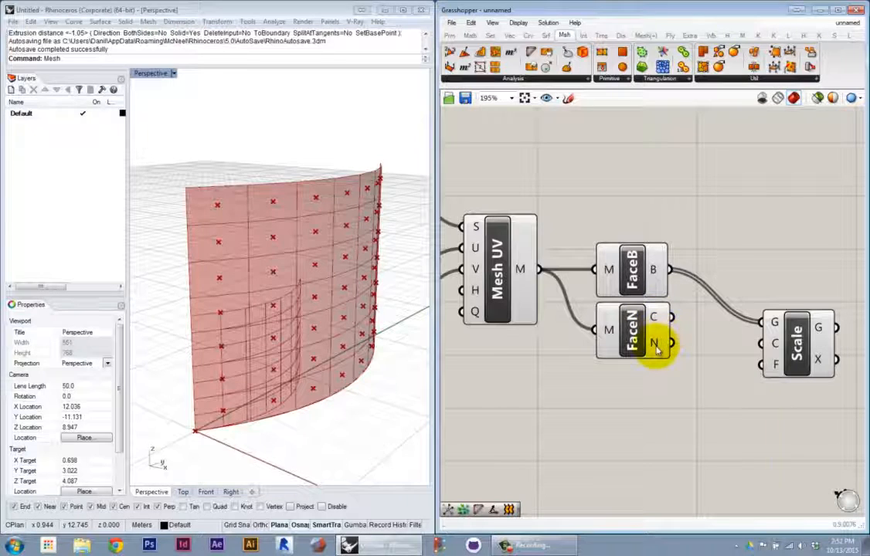
{"action": "mouse_move", "coordinate": [657, 346]}
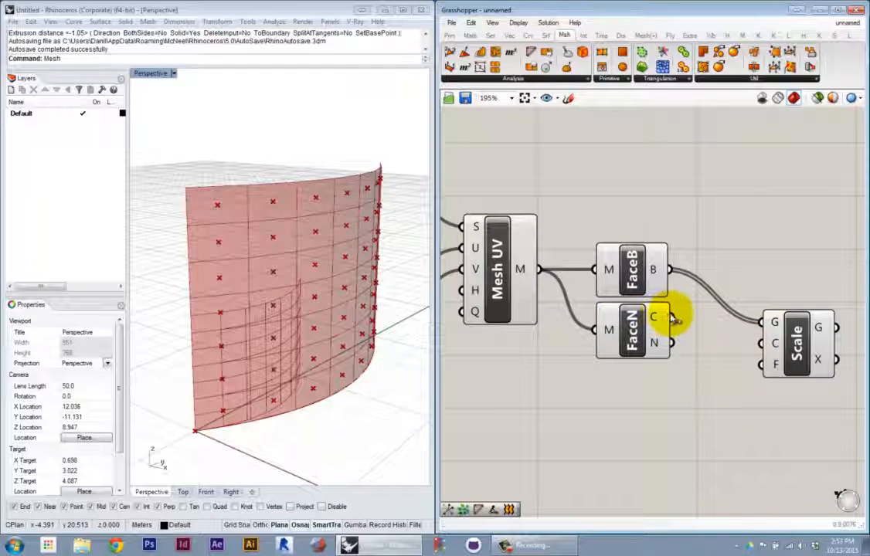
{"action": "left_click_drag", "start_coordinate": [674, 318], "coordinate": [761, 345]}
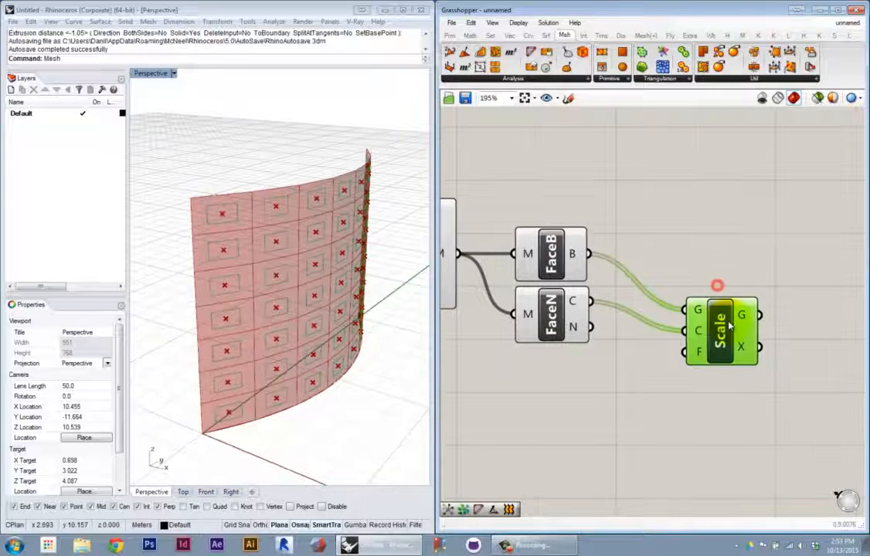
{"action": "left_click", "coordinate": [699, 280]}
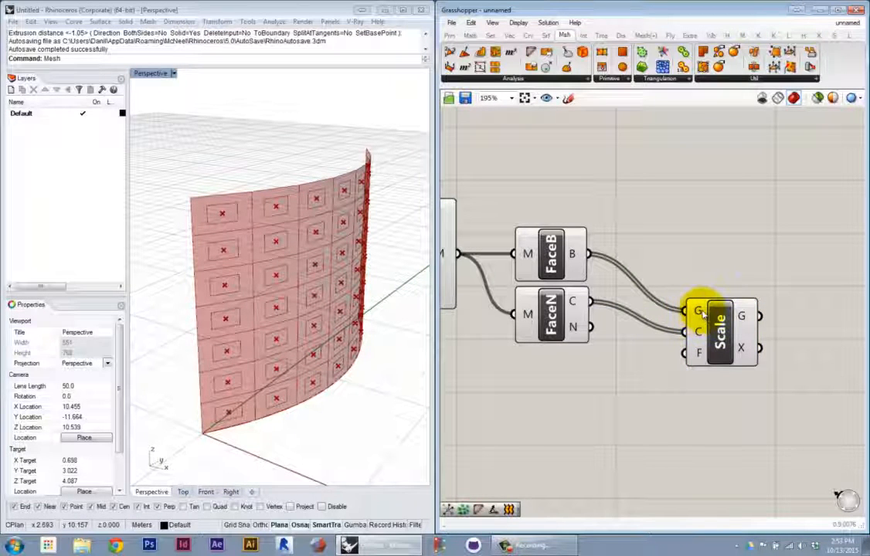
{"action": "mouse_move", "coordinate": [703, 313]}
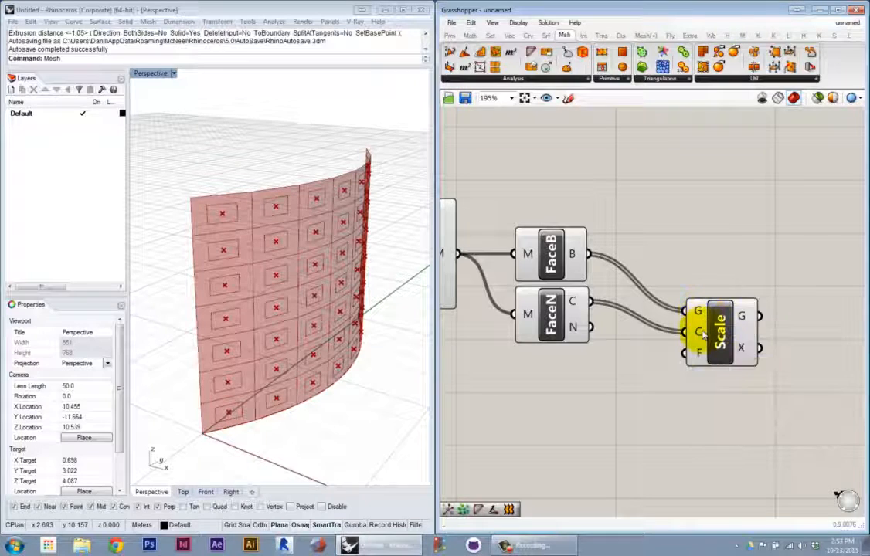
{"action": "mouse_move", "coordinate": [703, 334]}
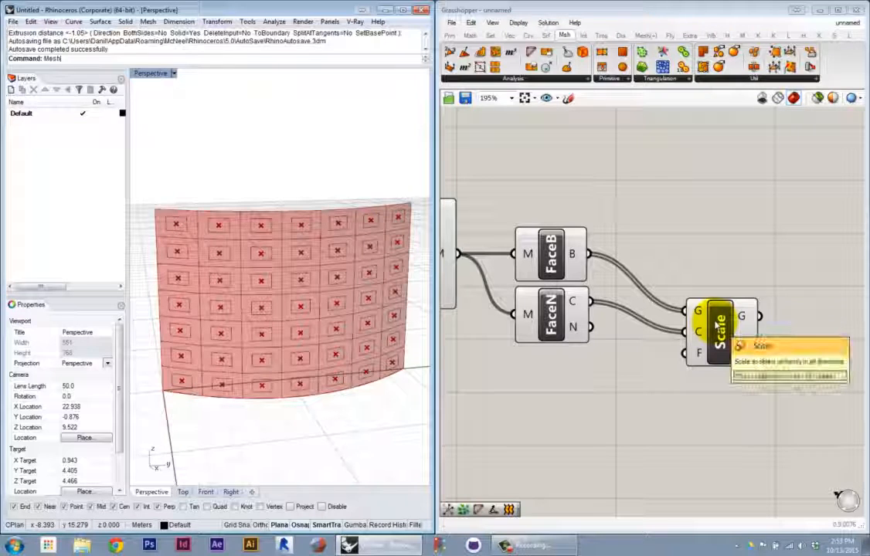
{"action": "mouse_move", "coordinate": [701, 313]}
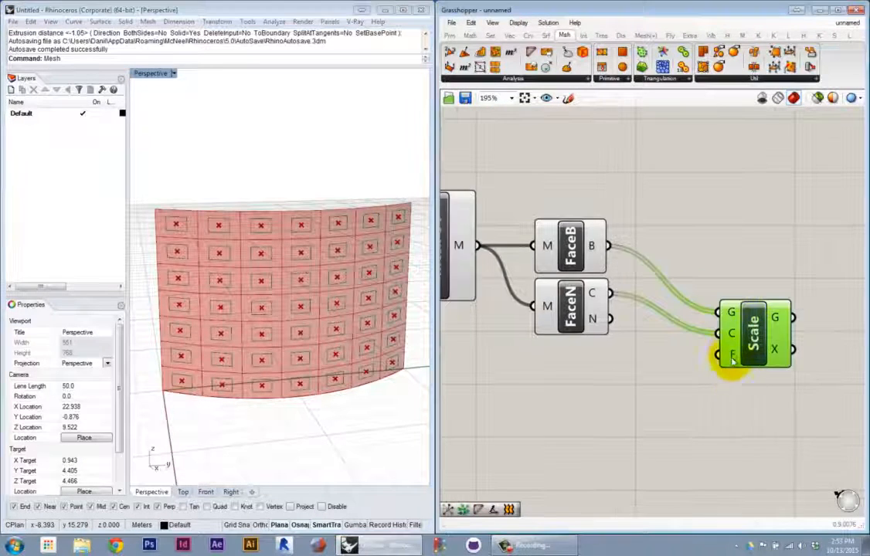
Create a one-decimal number slider, connect it to the Scale component's factor input F, and set it to 0.8
{"action": "mouse_move", "coordinate": [732, 355]}
{"action": "double_click", "coordinate": [576, 388]}
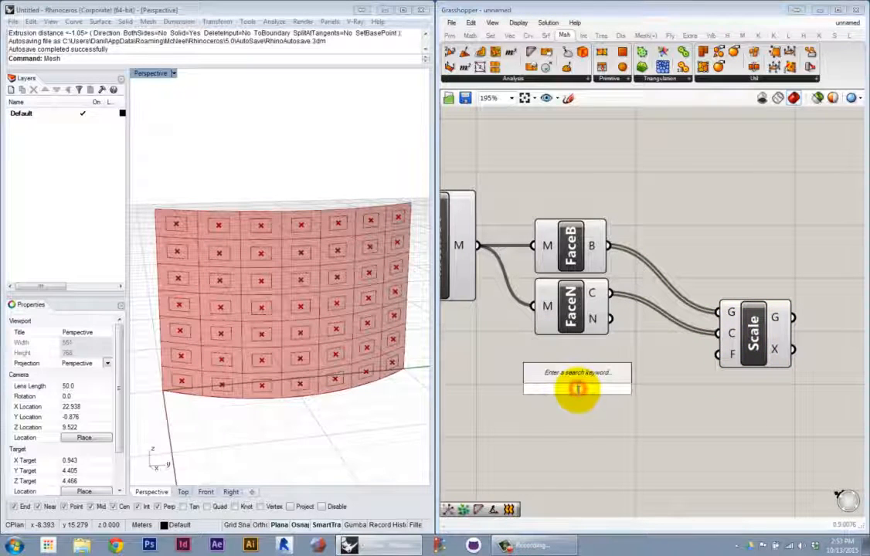
{"action": "type", "text": "1.0"}
{"action": "key", "text": "Return"}
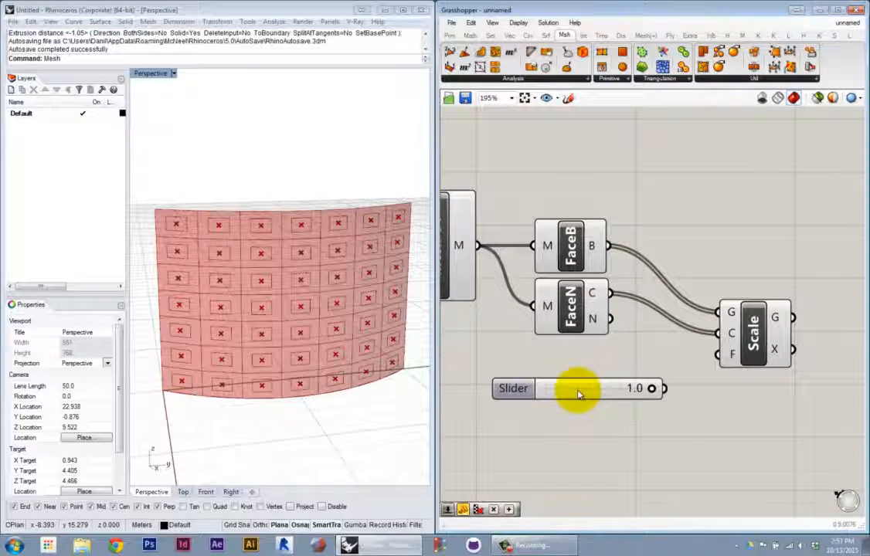
{"action": "left_click_drag", "start_coordinate": [652, 389], "coordinate": [732, 354]}
{"action": "left_click_drag", "start_coordinate": [650, 391], "coordinate": [594, 402]}
{"action": "right_click_drag", "start_coordinate": [280, 472], "coordinate": [301, 459]}
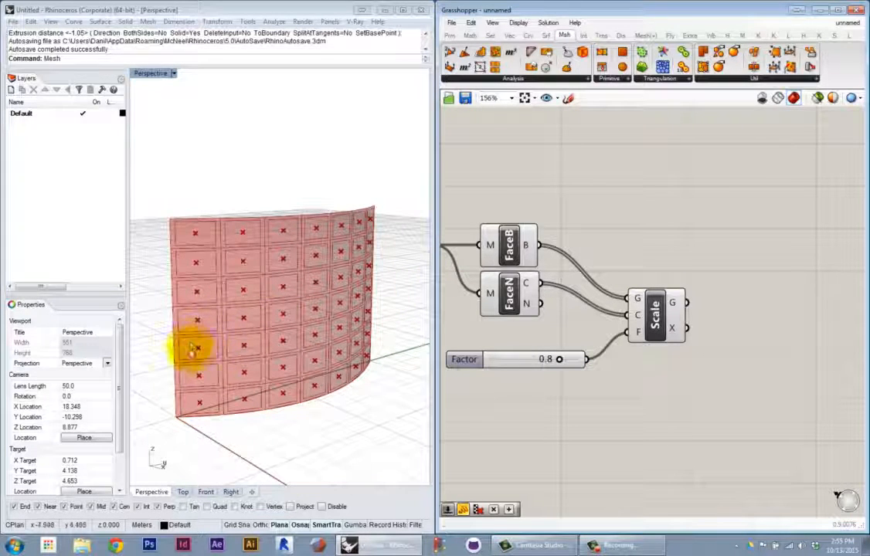
Add a Move component after the Scale component and connect the Scale geometry output G to its geometry input G
{"action": "right_click_drag", "start_coordinate": [279, 365], "coordinate": [218, 229]}
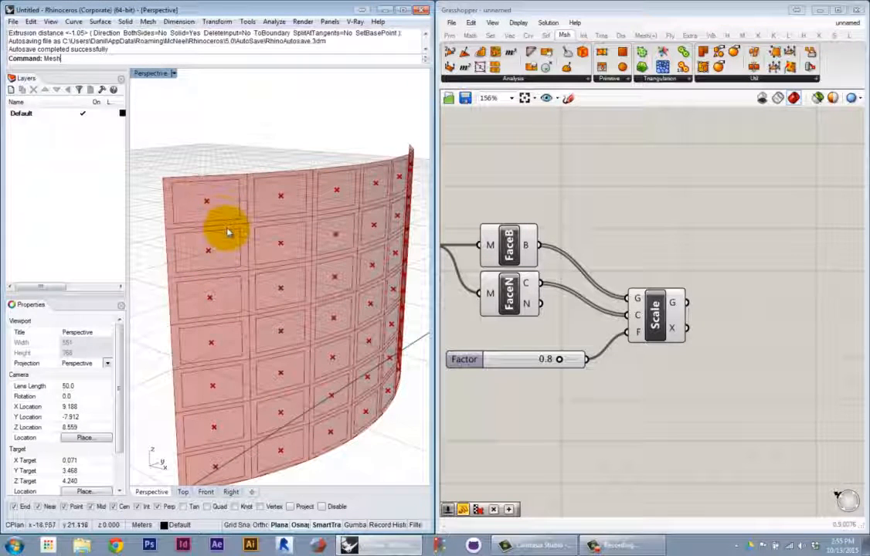
{"action": "right_click_drag", "start_coordinate": [228, 232], "coordinate": [328, 273]}
{"action": "right_click_drag", "start_coordinate": [372, 307], "coordinate": [259, 291]}
{"action": "right_click_drag", "start_coordinate": [317, 320], "coordinate": [327, 330], "text": "shift"}
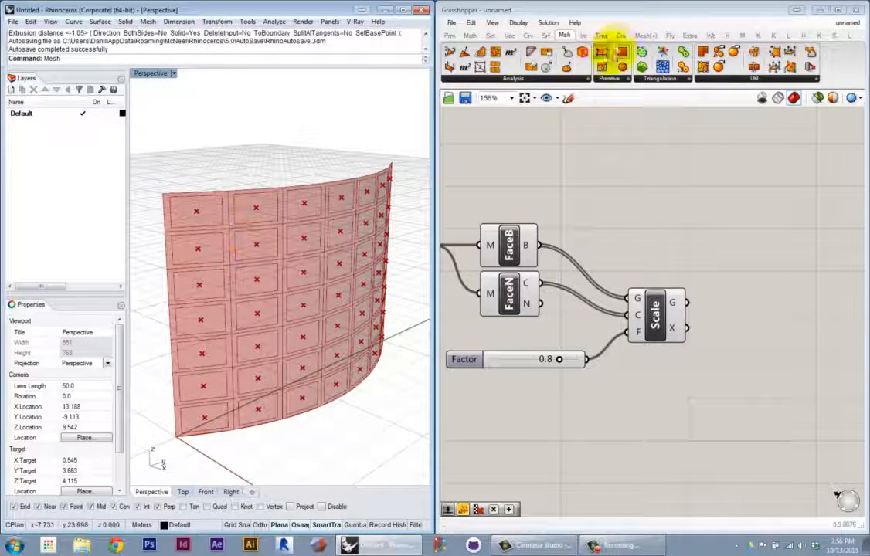
{"action": "left_click", "coordinate": [602, 36]}
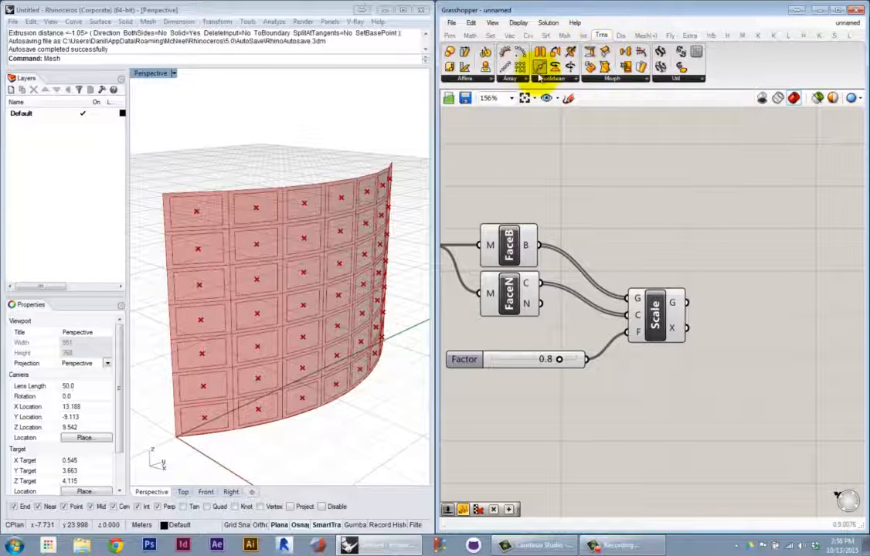
{"action": "left_click", "coordinate": [546, 79]}
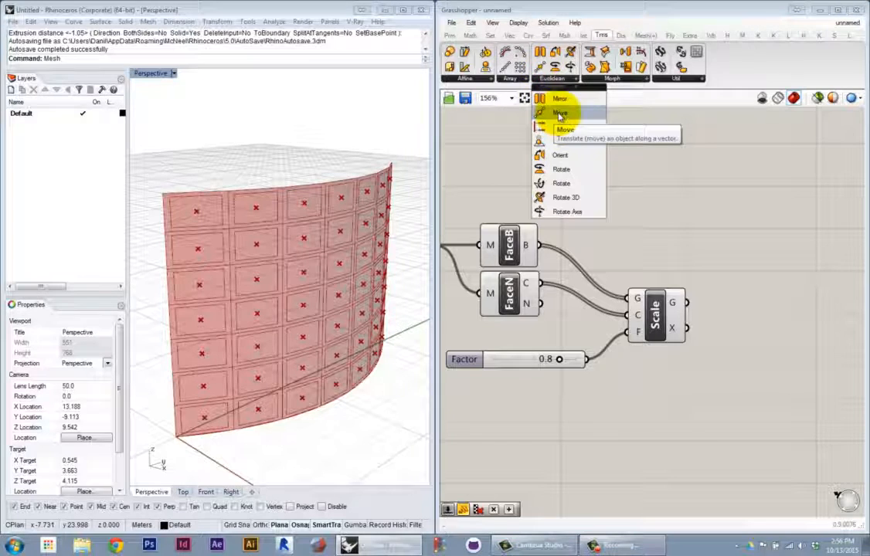
{"action": "left_click_drag", "start_coordinate": [560, 115], "coordinate": [744, 293]}
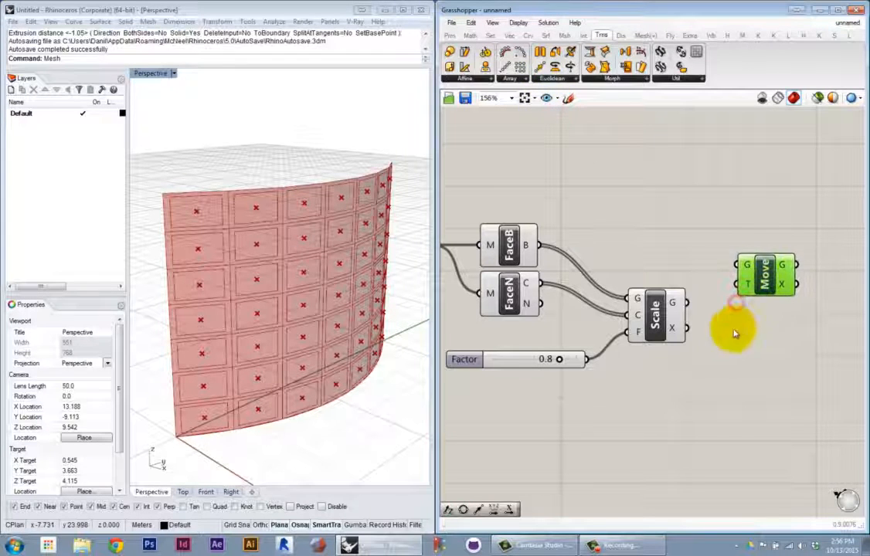
{"action": "right_click_drag", "start_coordinate": [725, 330], "coordinate": [692, 314]}
{"action": "left_click_drag", "start_coordinate": [736, 257], "coordinate": [747, 310]}
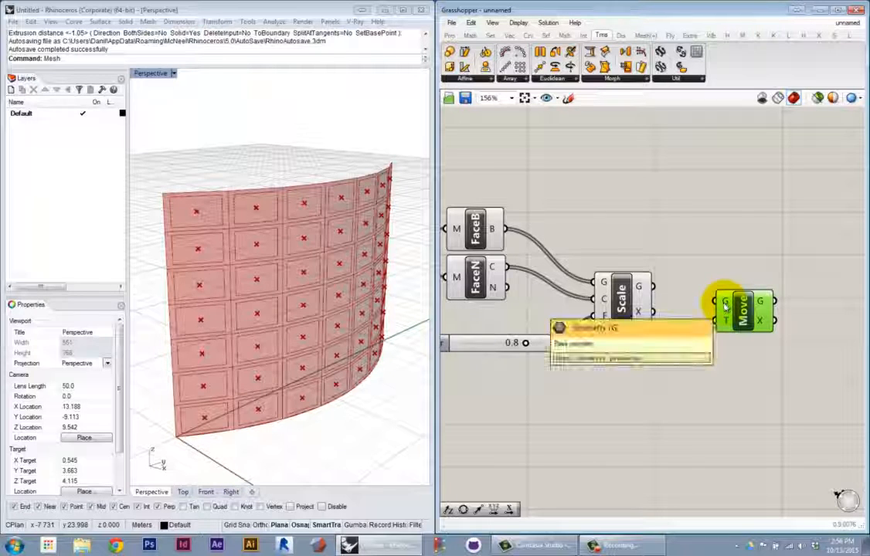
{"action": "left_click_drag", "start_coordinate": [653, 288], "coordinate": [738, 332]}
Connect the Face Normals output N to the Move component's motion input T and inspect the offset outlines around the curved mesh
{"action": "right_click_drag", "start_coordinate": [738, 330], "coordinate": [760, 297]}
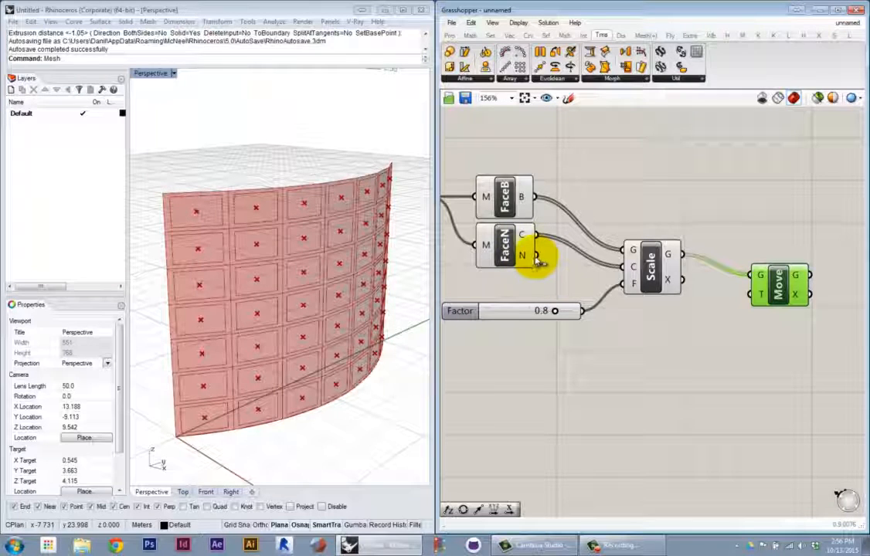
{"action": "left_click_drag", "start_coordinate": [538, 257], "coordinate": [744, 301]}
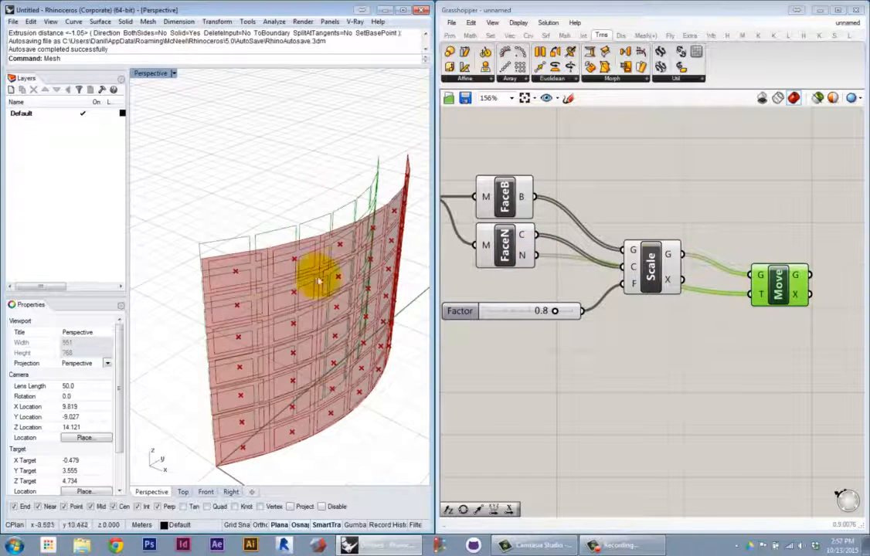
{"action": "right_click_drag", "start_coordinate": [340, 319], "coordinate": [196, 260]}
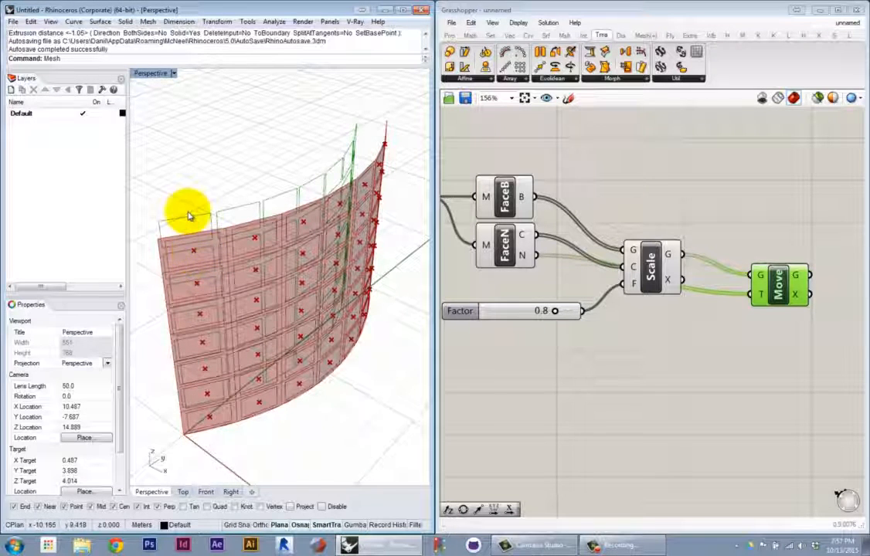
{"action": "right_click_drag", "start_coordinate": [189, 216], "coordinate": [210, 262]}
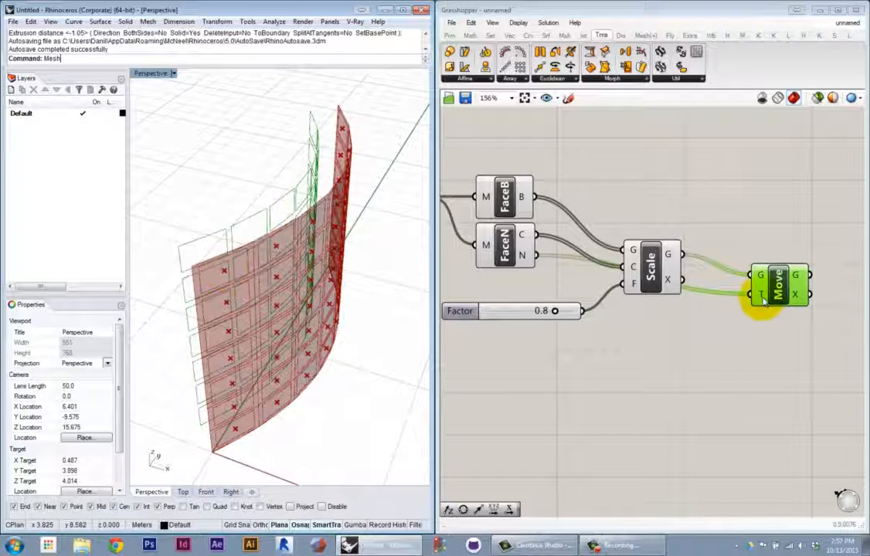
{"action": "left_click_drag", "start_coordinate": [761, 286], "coordinate": [786, 280]}
{"action": "right_click_drag", "start_coordinate": [790, 324], "coordinate": [737, 321]}
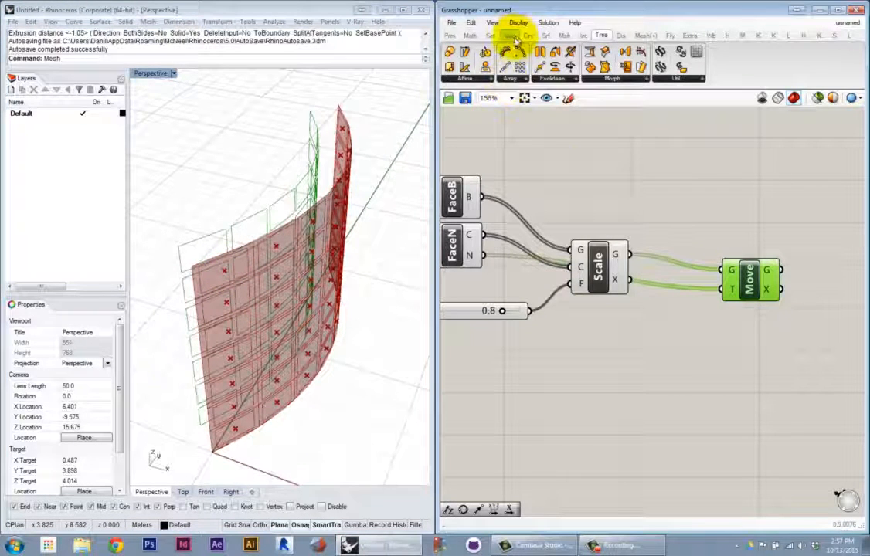
Add a vector Amplitude component below the Move component and connect the Face Normals output N to its vector input V
{"action": "left_click", "coordinate": [510, 36]}
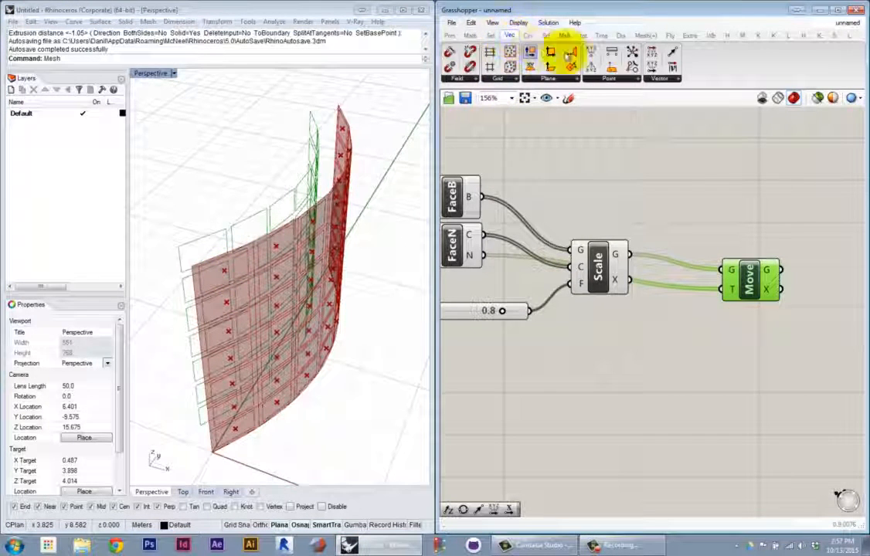
{"action": "left_click", "coordinate": [661, 79]}
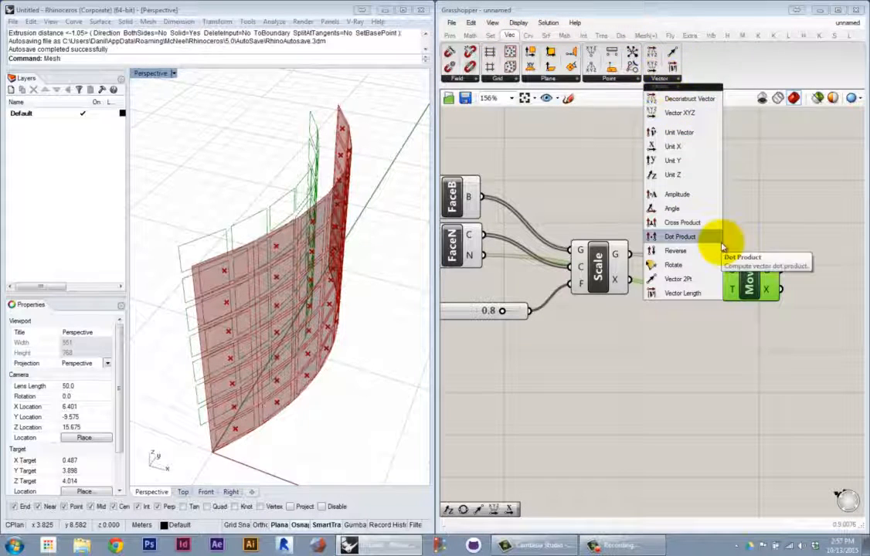
{"action": "left_click", "coordinate": [681, 194]}
{"action": "left_click", "coordinate": [658, 351]}
{"action": "left_click_drag", "start_coordinate": [660, 348], "coordinate": [486, 257]}
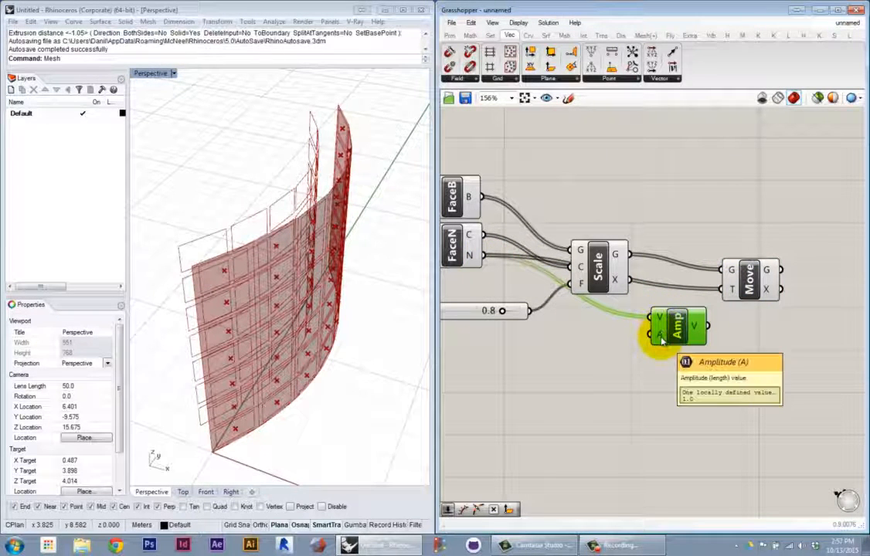
{"action": "left_click_drag", "start_coordinate": [661, 341], "coordinate": [655, 353]}
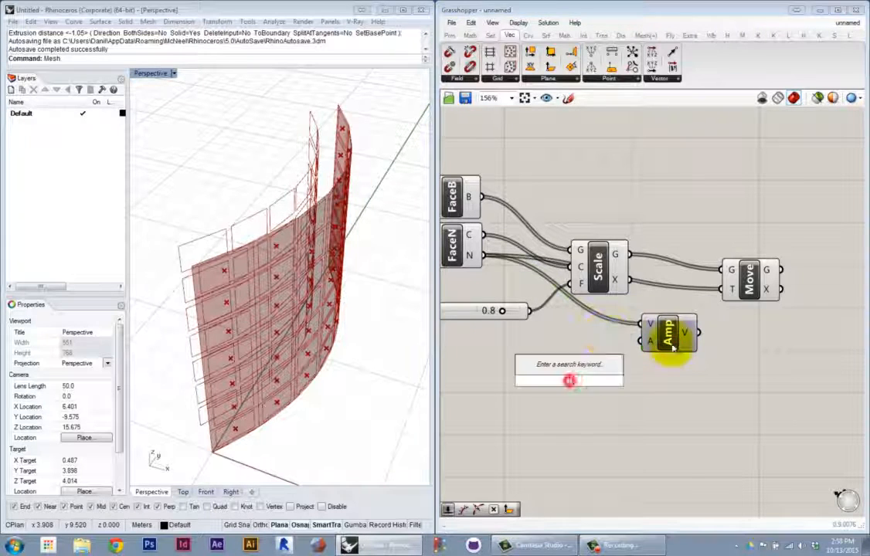
Create a number slider with a minimum of -5, set it to -3.014, and connect it to the Amplitude component's input A
{"action": "left_click", "coordinate": [605, 334]}
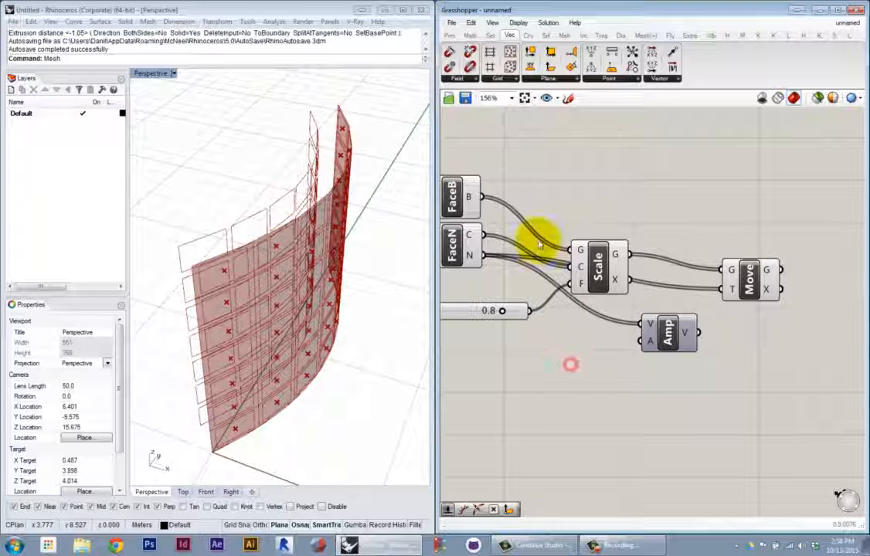
{"action": "double_click", "coordinate": [552, 429]}
{"action": "type", "text": "slide"}
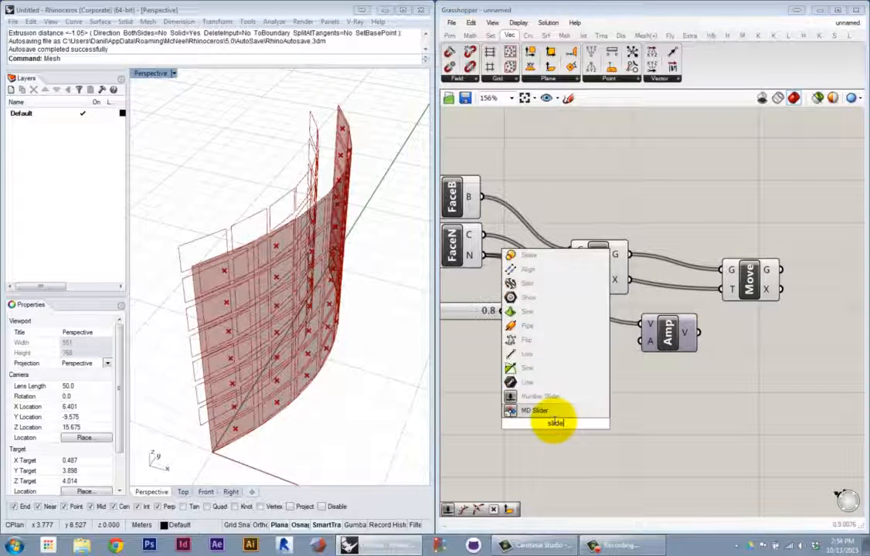
{"action": "left_click", "coordinate": [540, 397]}
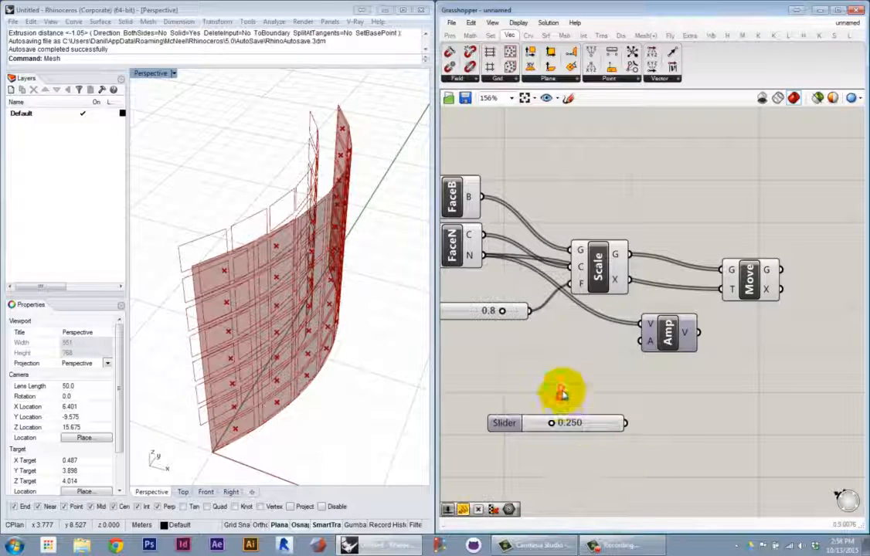
{"action": "left_click_drag", "start_coordinate": [512, 421], "coordinate": [506, 378]}
{"action": "double_click", "coordinate": [502, 375]}
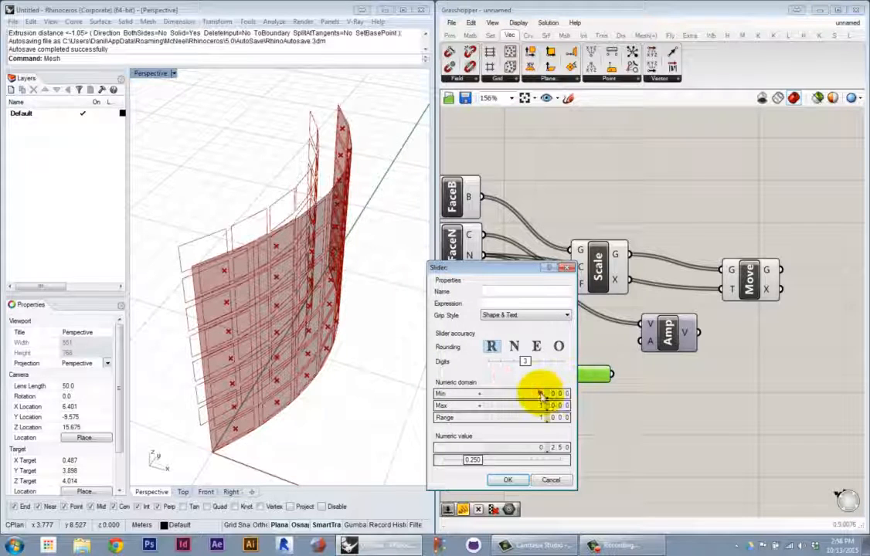
{"action": "left_click_drag", "start_coordinate": [542, 408], "coordinate": [543, 454]}
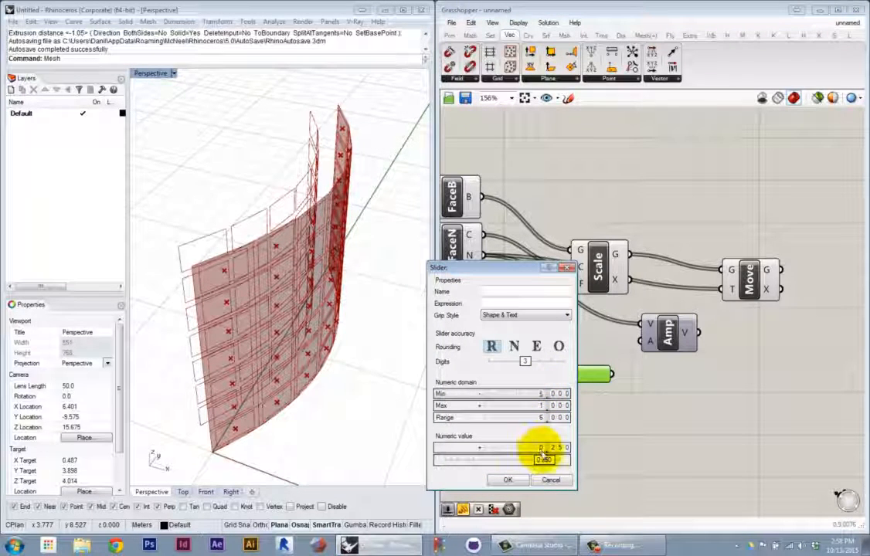
{"action": "left_click", "coordinate": [510, 480]}
{"action": "left_click_drag", "start_coordinate": [582, 375], "coordinate": [545, 375]}
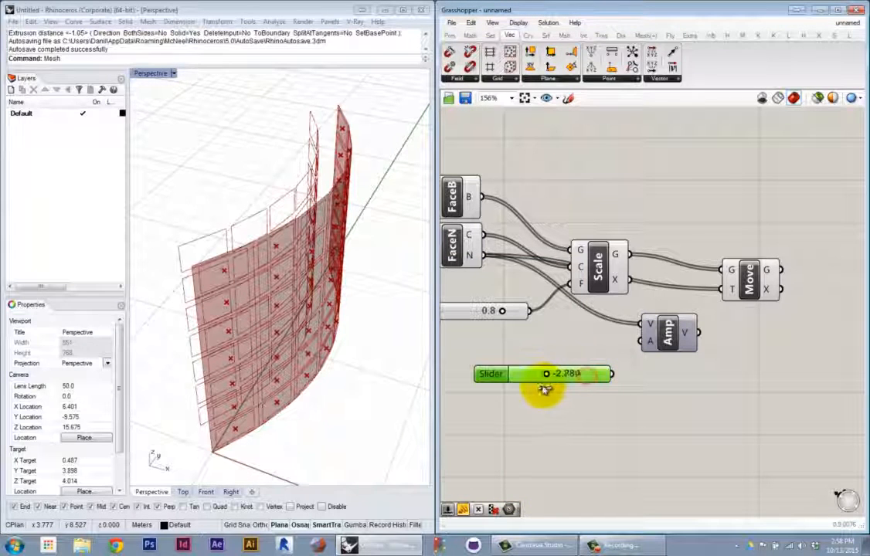
{"action": "mouse_move", "coordinate": [612, 374]}
{"action": "left_mouse_down"}
{"action": "mouse_move", "coordinate": [641, 342]}
{"action": "mouse_move", "coordinate": [618, 373]}
{"action": "mouse_move", "coordinate": [615, 358]}
{"action": "left_mouse_up"}
Connect the Amplitude vector output V to the Move component's motion input T and set the amplitude slider to -0.786
{"action": "left_click_drag", "start_coordinate": [690, 338], "coordinate": [743, 299]}
{"action": "left_click", "coordinate": [734, 290]}
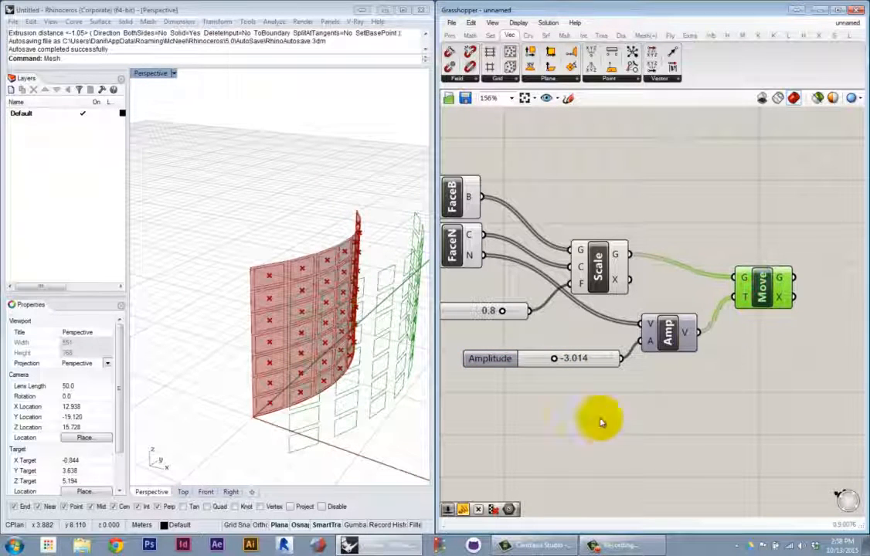
{"action": "left_click_drag", "start_coordinate": [556, 362], "coordinate": [589, 362]}
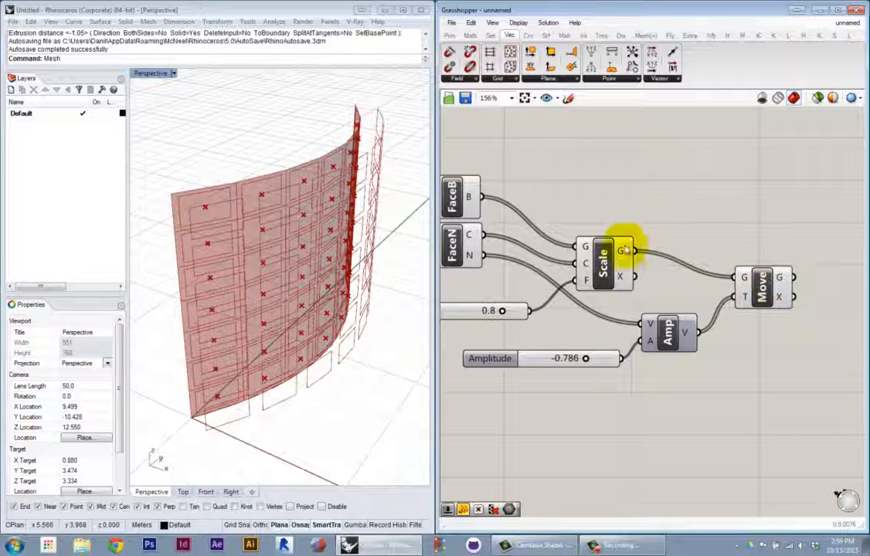
Highlight the Move, Scale and Face Normals components in turn and examine the geometry each one contributes
{"action": "left_click", "coordinate": [756, 287]}
{"action": "left_click", "coordinate": [618, 267]}
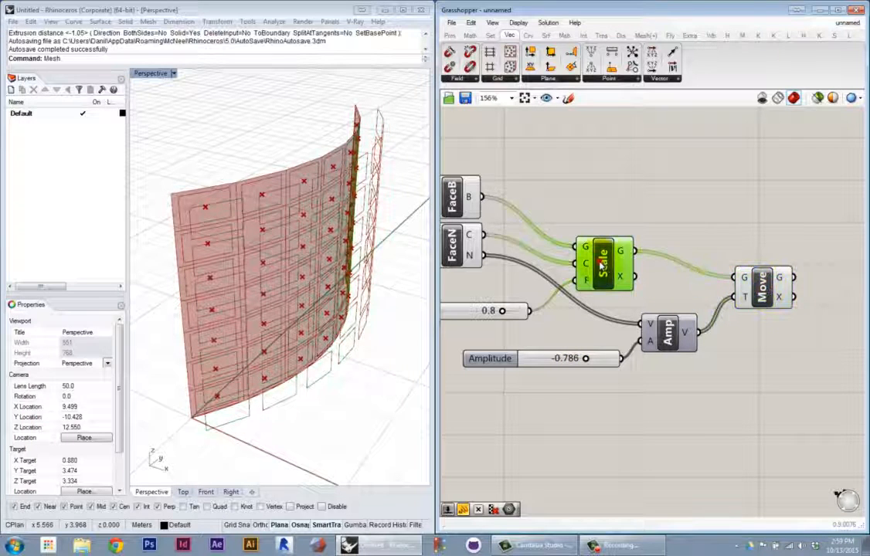
{"action": "left_click", "coordinate": [456, 244]}
{"action": "right_click_drag", "start_coordinate": [552, 230], "coordinate": [620, 246]}
{"action": "left_click", "coordinate": [619, 221]}
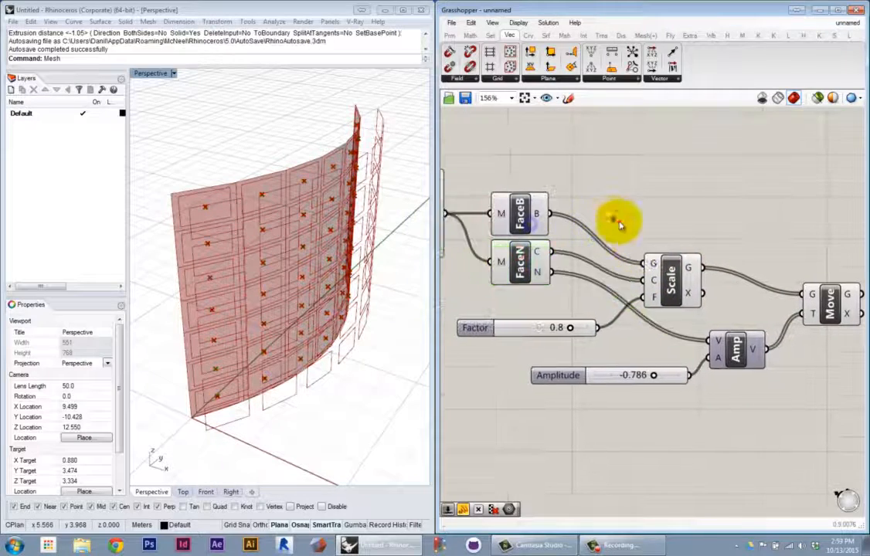
{"action": "right_click_drag", "start_coordinate": [692, 236], "coordinate": [578, 229]}
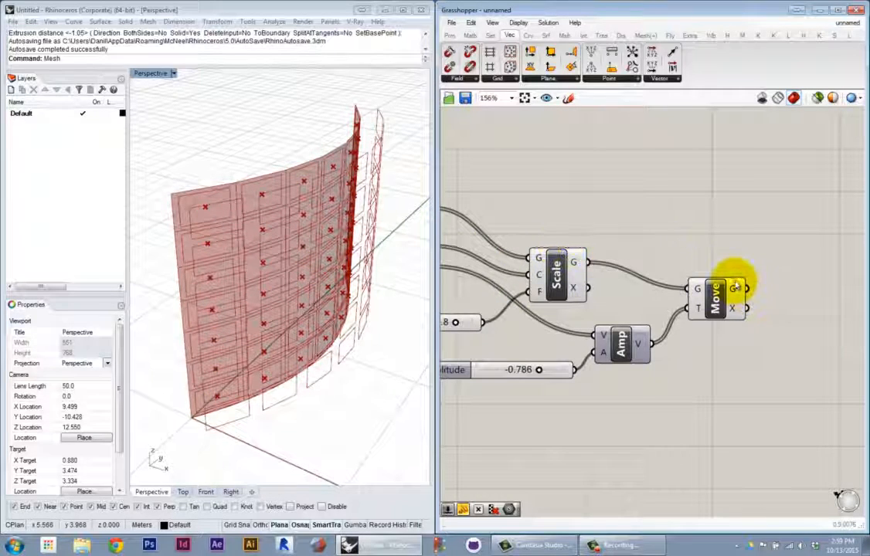
Compare the moved outlines with the scaled boundaries on the mesh by highlighting the Move and Scale components alternately
{"action": "left_click", "coordinate": [713, 298]}
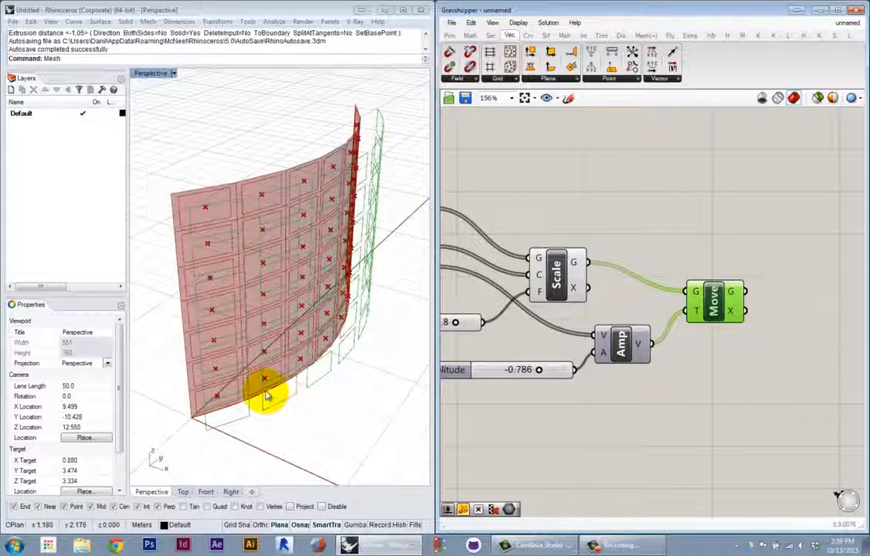
{"action": "left_click", "coordinate": [269, 404]}
{"action": "left_click", "coordinate": [299, 420]}
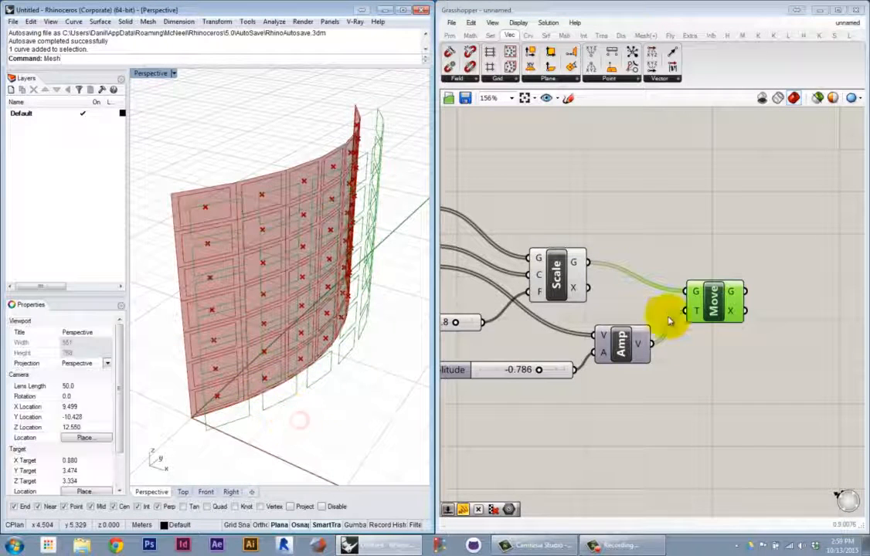
{"action": "left_click_drag", "start_coordinate": [724, 309], "coordinate": [733, 310]}
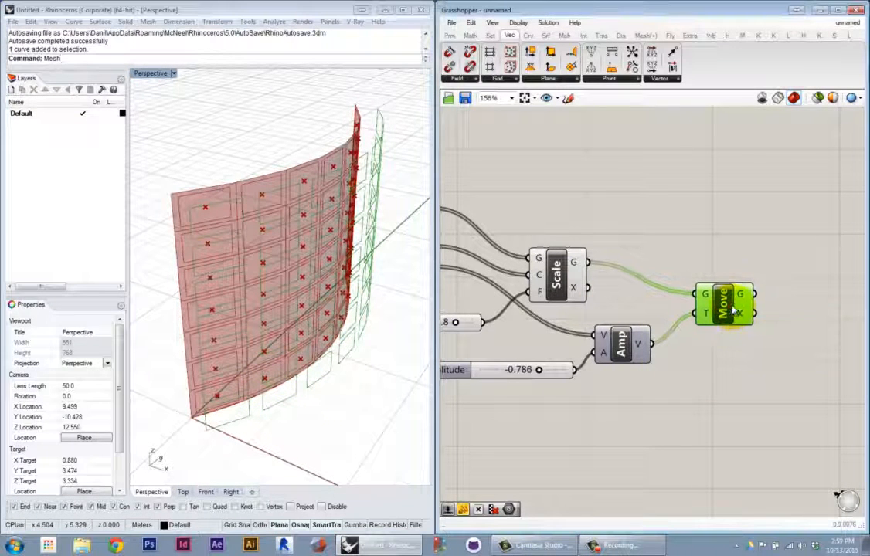
{"action": "left_click", "coordinate": [557, 266]}
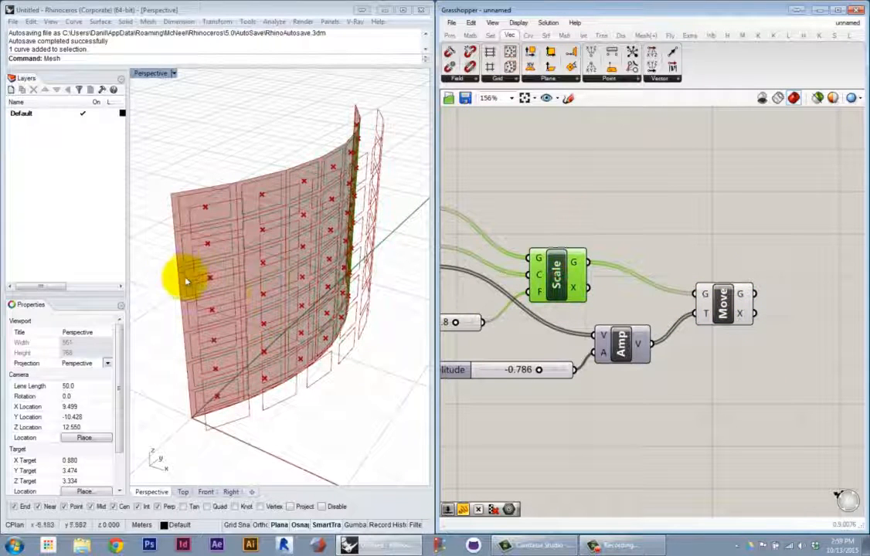
{"action": "left_click", "coordinate": [719, 305]}
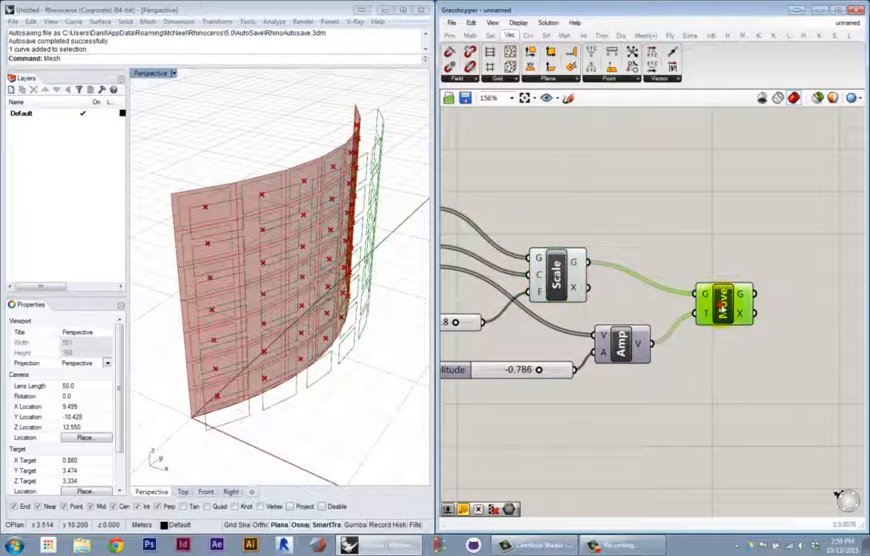
{"action": "right_click_drag", "start_coordinate": [262, 320], "coordinate": [204, 210]}
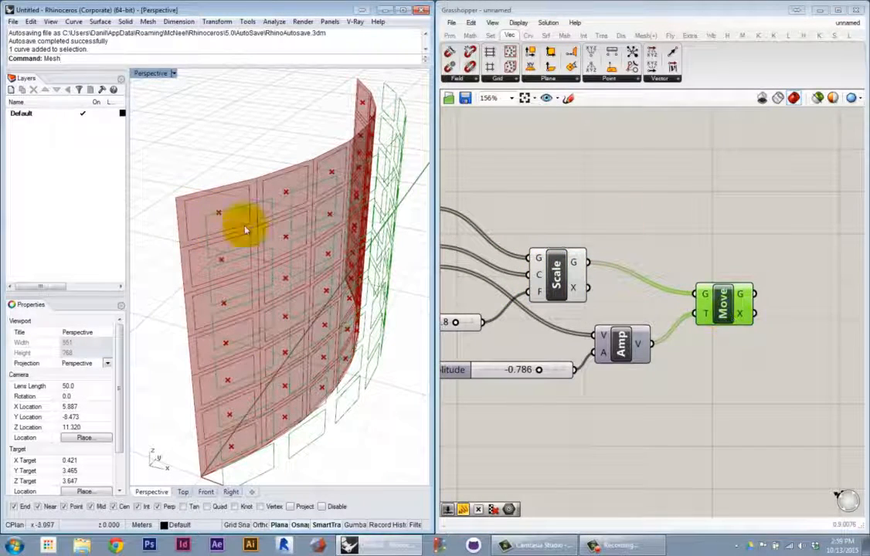
{"action": "right_click_drag", "start_coordinate": [244, 258], "coordinate": [285, 266]}
Turn off the preview of the Scale component and check the remaining outlines against the curved mesh
{"action": "left_click", "coordinate": [627, 209]}
{"action": "right_click", "coordinate": [558, 282]}
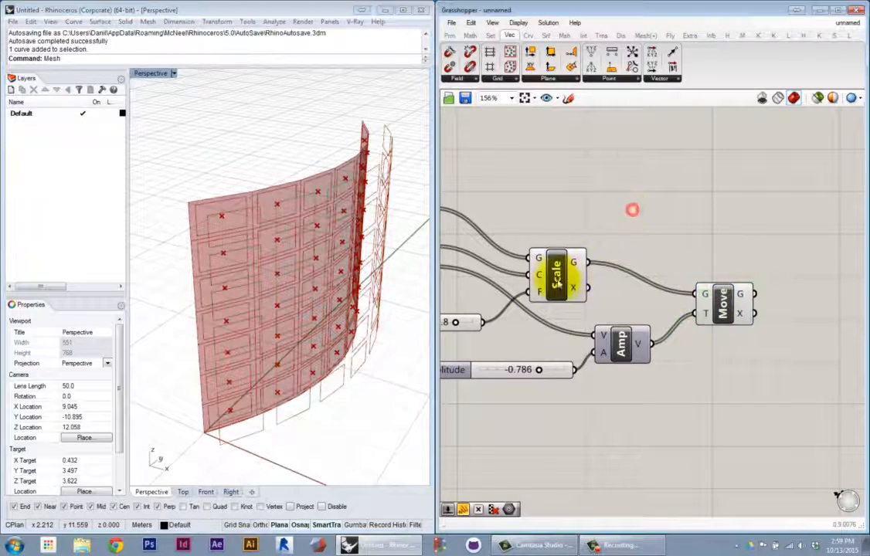
{"action": "left_click", "coordinate": [587, 297]}
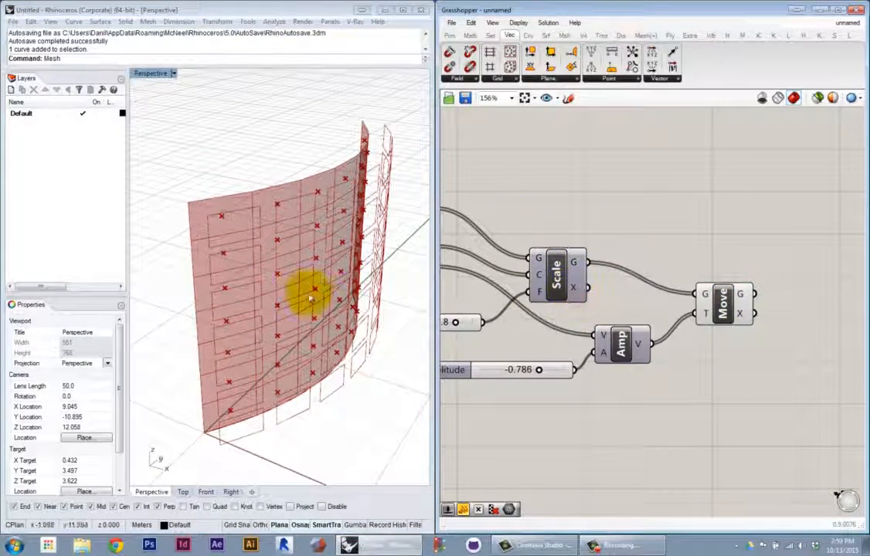
{"action": "right_click_drag", "start_coordinate": [311, 288], "coordinate": [310, 307]}
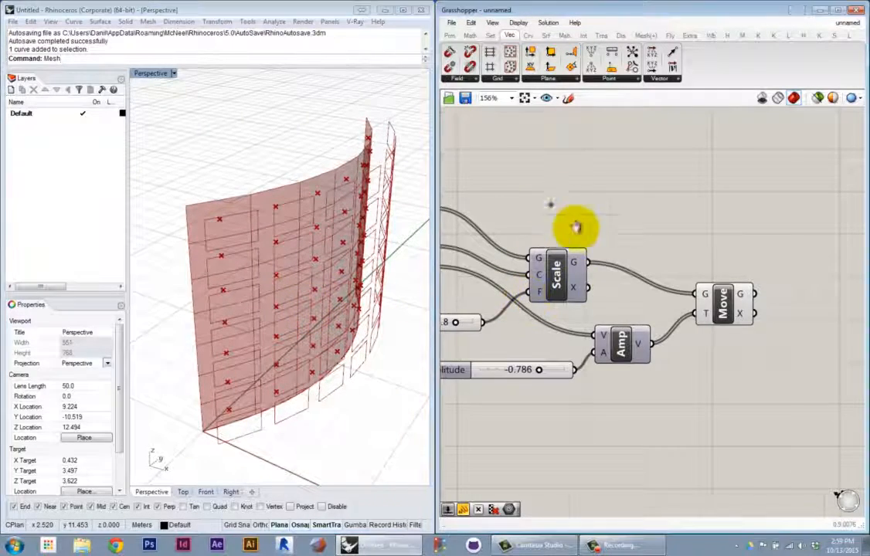
Add a Loft component to the canvas beside the Move component
{"action": "scroll", "coordinate": [575, 227], "scroll_direction": "down", "scroll_amount": 2}
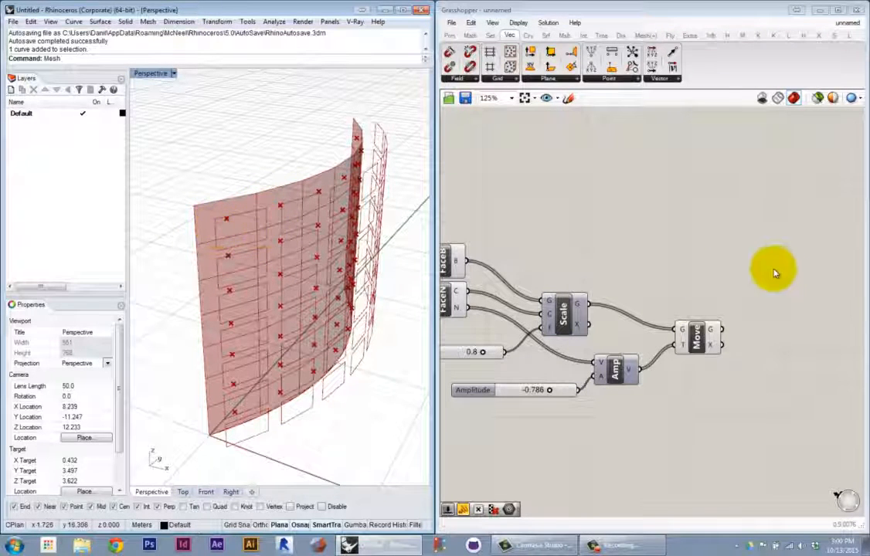
{"action": "left_click", "coordinate": [639, 226]}
{"action": "double_click", "coordinate": [639, 226]}
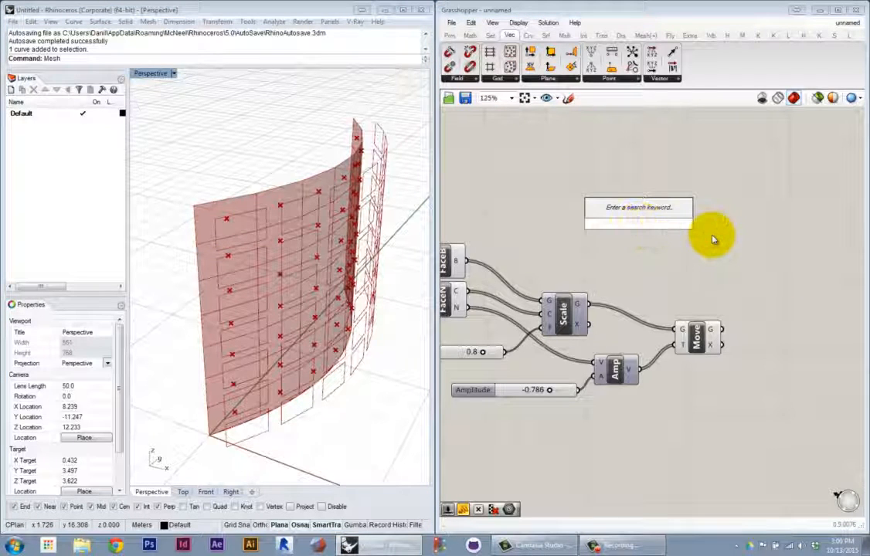
{"action": "type", "text": "loft"}
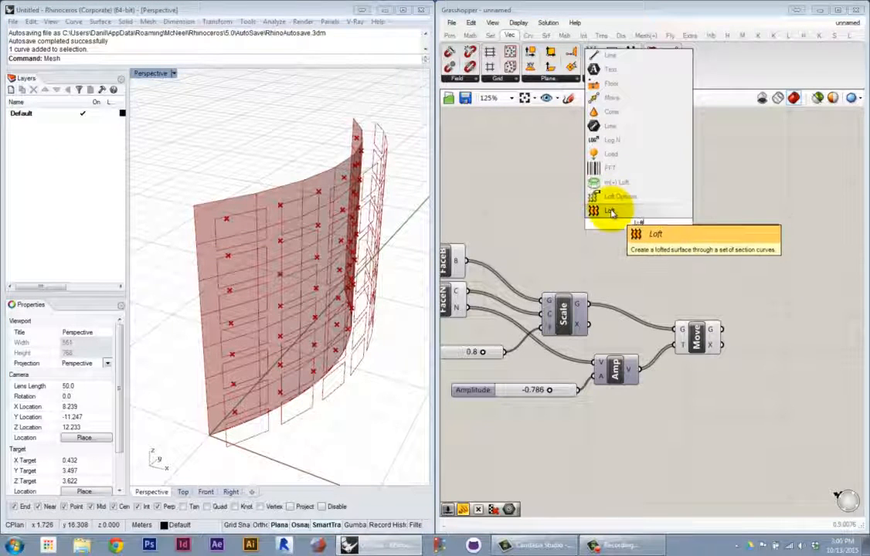
{"action": "left_click", "coordinate": [547, 35]}
{"action": "left_click", "coordinate": [572, 81]}
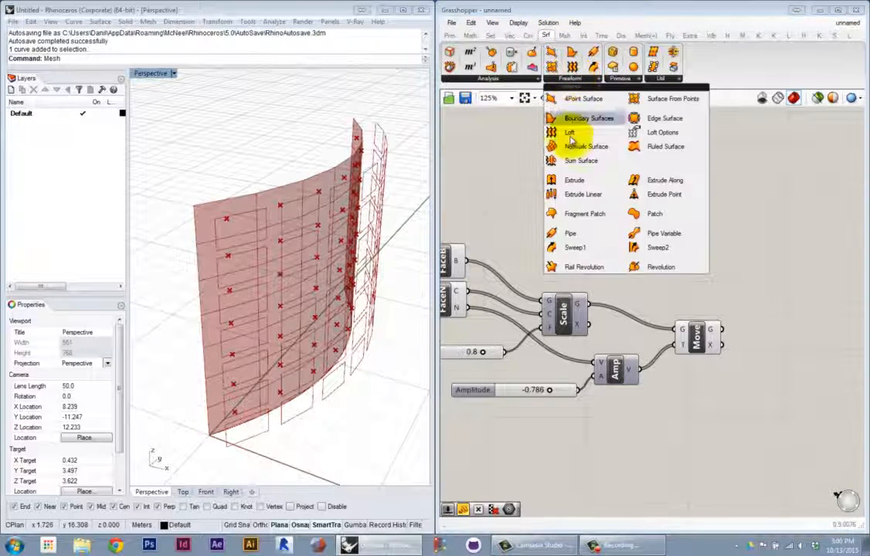
{"action": "left_click_drag", "start_coordinate": [570, 131], "coordinate": [798, 336]}
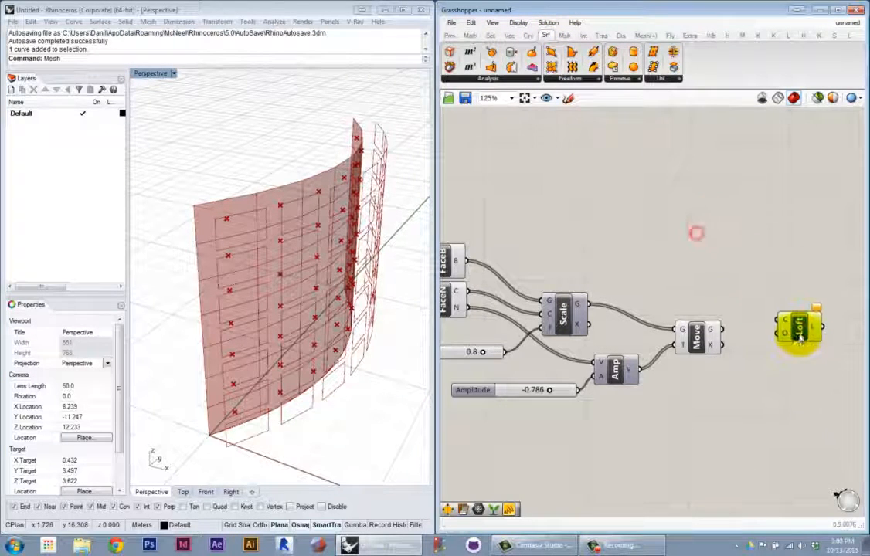
Position the Loft component just above the Move component and connect Move's geometry output G to Loft's curves input C
{"action": "right_click_drag", "start_coordinate": [782, 328], "coordinate": [717, 320]}
{"action": "scroll", "coordinate": [720, 318], "scroll_direction": "up", "scroll_amount": 1}
{"action": "left_click_drag", "start_coordinate": [740, 317], "coordinate": [737, 308]}
{"action": "scroll", "coordinate": [736, 309], "scroll_direction": "up", "scroll_amount": 2}
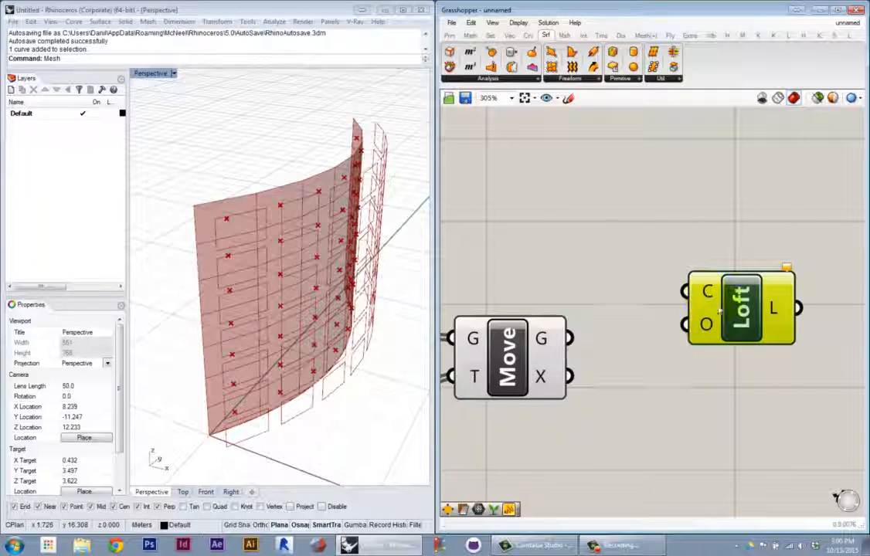
{"action": "left_click_drag", "start_coordinate": [735, 311], "coordinate": [736, 265]}
{"action": "left_click", "coordinate": [610, 224]}
{"action": "scroll", "coordinate": [601, 258], "scroll_direction": "down", "scroll_amount": 3}
{"action": "right_click_drag", "start_coordinate": [601, 258], "coordinate": [699, 357]}
{"action": "left_click_drag", "start_coordinate": [745, 336], "coordinate": [655, 297]}
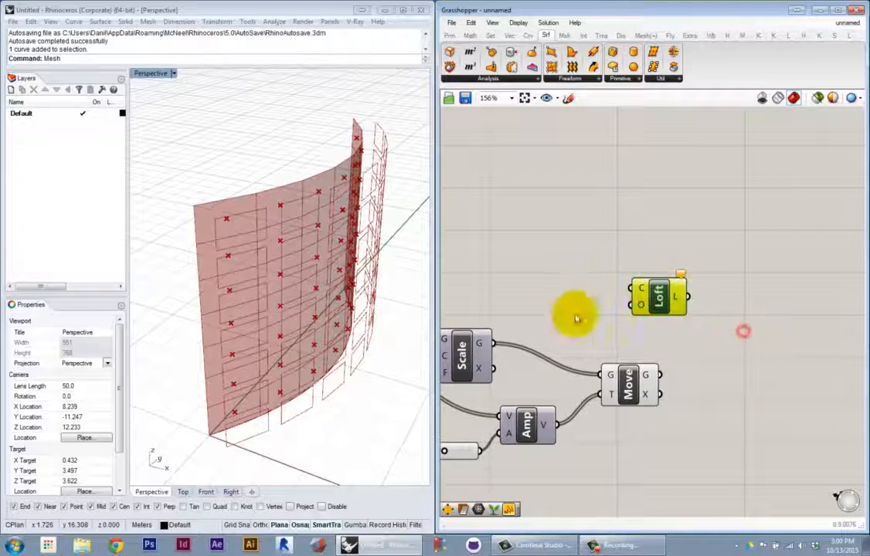
{"action": "right_click_drag", "start_coordinate": [571, 313], "coordinate": [725, 324]}
{"action": "right_click_drag", "start_coordinate": [547, 353], "coordinate": [508, 356]}
{"action": "scroll", "coordinate": [627, 329], "scroll_direction": "down", "scroll_amount": 1}
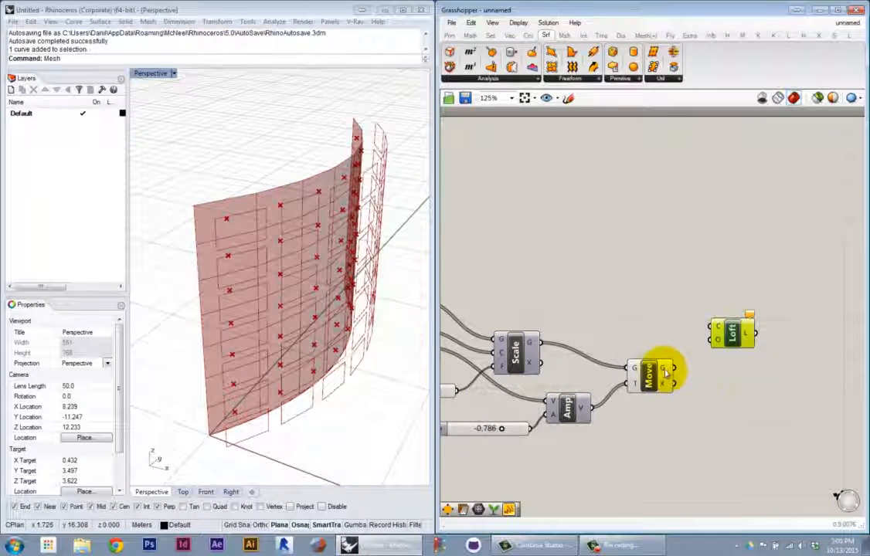
{"action": "left_click_drag", "start_coordinate": [677, 374], "coordinate": [717, 329]}
Examine the lofted surfaces around the curved mesh from several angles and up close
{"action": "right_click_drag", "start_coordinate": [344, 248], "coordinate": [165, 201]}
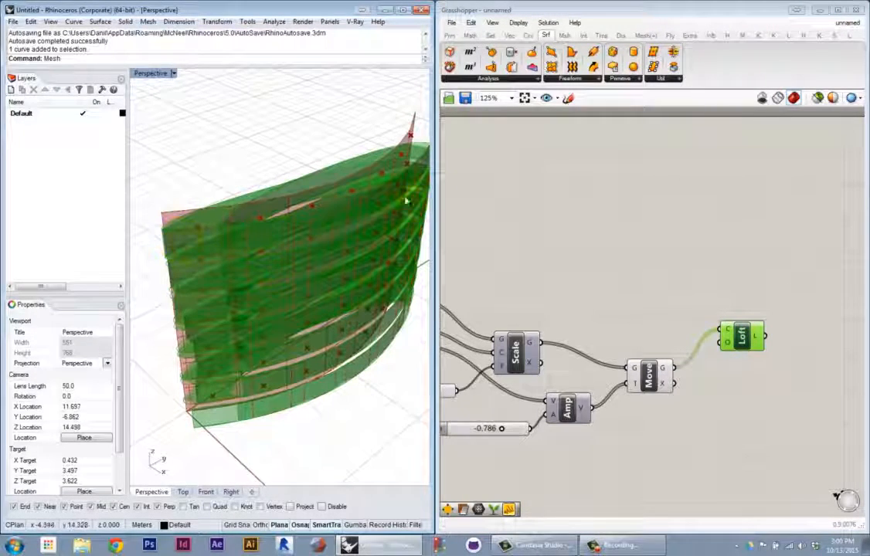
{"action": "right_click_drag", "start_coordinate": [391, 195], "coordinate": [186, 296]}
{"action": "right_click_drag", "start_coordinate": [288, 255], "coordinate": [364, 235]}
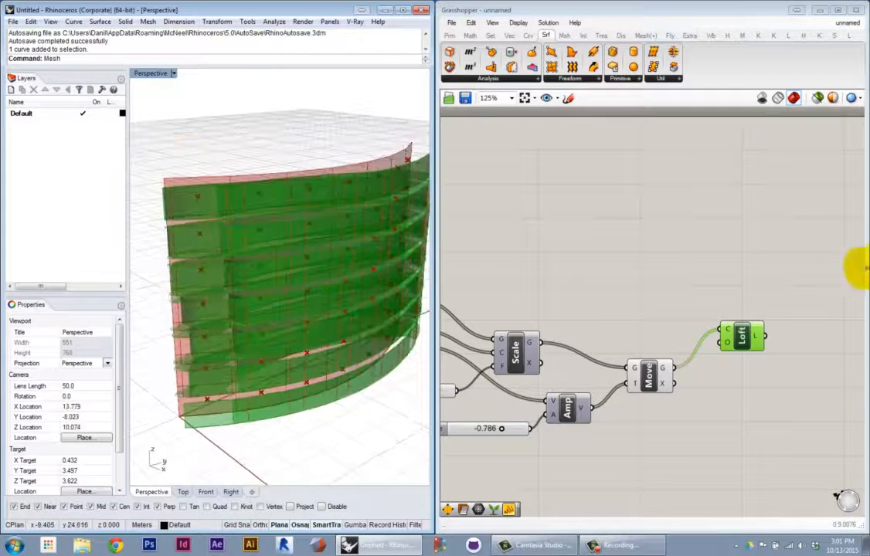
{"action": "left_click_drag", "start_coordinate": [760, 342], "coordinate": [764, 354]}
{"action": "scroll", "coordinate": [209, 268], "scroll_direction": "up", "scroll_amount": 4}
{"action": "right_click_drag", "start_coordinate": [209, 268], "coordinate": [272, 287]}
{"action": "scroll", "coordinate": [212, 264], "scroll_direction": "down", "scroll_amount": 4}
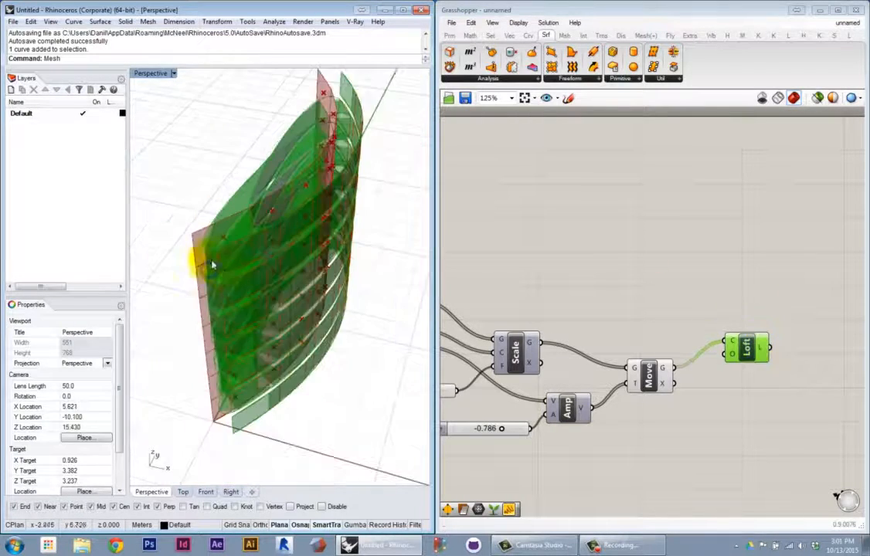
{"action": "scroll", "coordinate": [178, 251], "scroll_direction": "up", "scroll_amount": 4}
{"action": "mouse_move", "coordinate": [178, 250]}
{"action": "right_mouse_down"}
{"action": "mouse_move", "coordinate": [169, 253]}
{"action": "mouse_move", "coordinate": [176, 249]}
{"action": "right_mouse_up"}
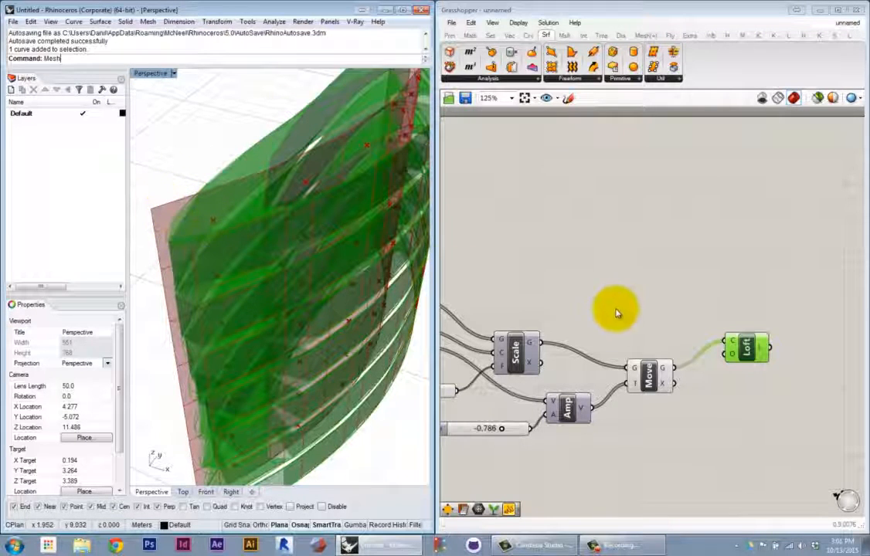
Add a Graft Tree component above Scale, feed it the Face Boundaries output B, and inspect its input and output data
{"action": "scroll", "coordinate": [656, 306], "scroll_direction": "down", "scroll_amount": 2}
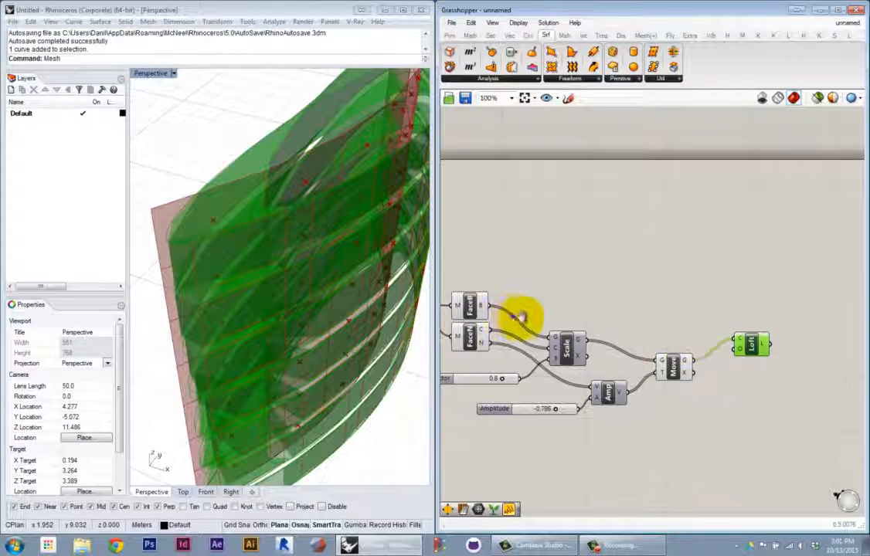
{"action": "right_click_drag", "start_coordinate": [523, 317], "coordinate": [564, 326]}
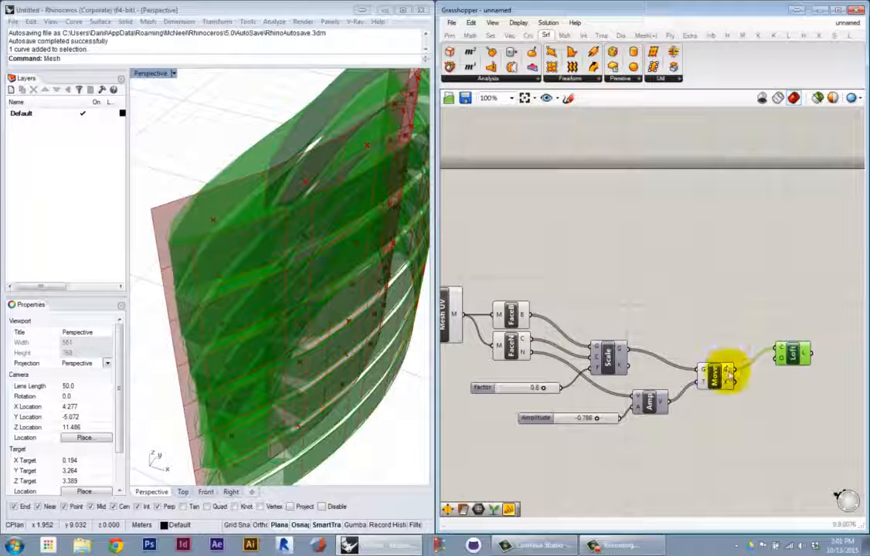
{"action": "mouse_move", "coordinate": [730, 373]}
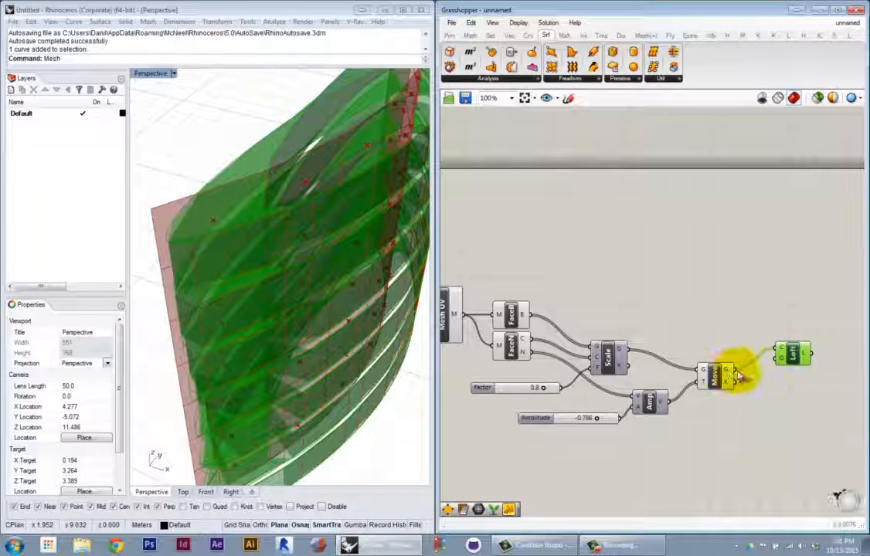
{"action": "left_click_drag", "start_coordinate": [783, 354], "coordinate": [788, 357]}
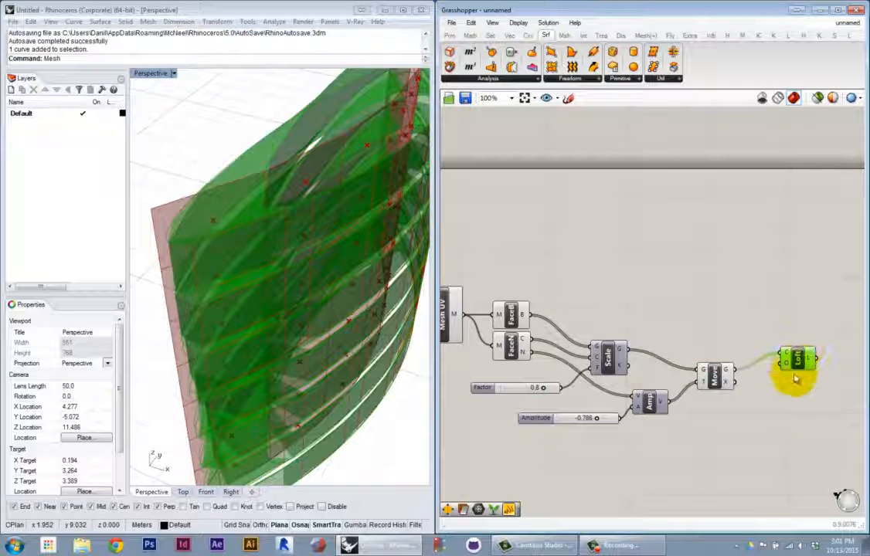
{"action": "left_click_drag", "start_coordinate": [800, 361], "coordinate": [799, 349]}
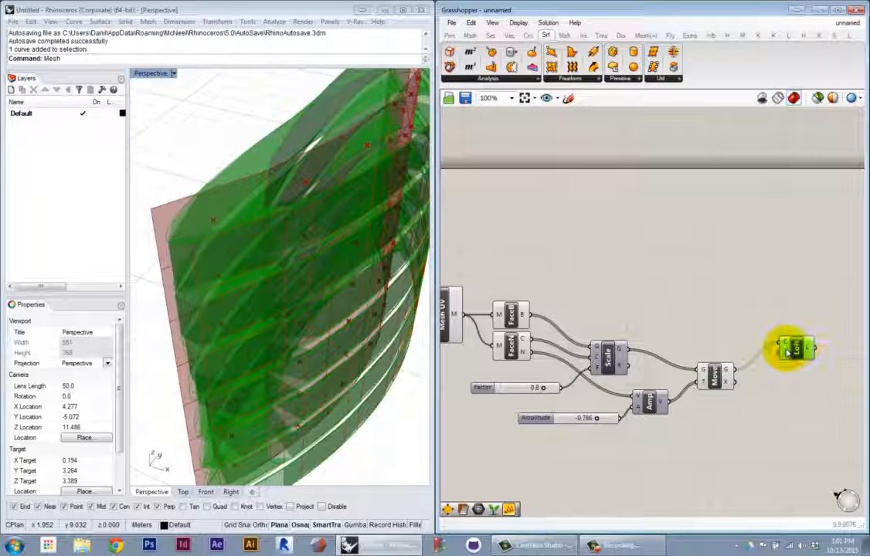
{"action": "double_click", "coordinate": [661, 287]}
{"action": "type", "text": "graft"}
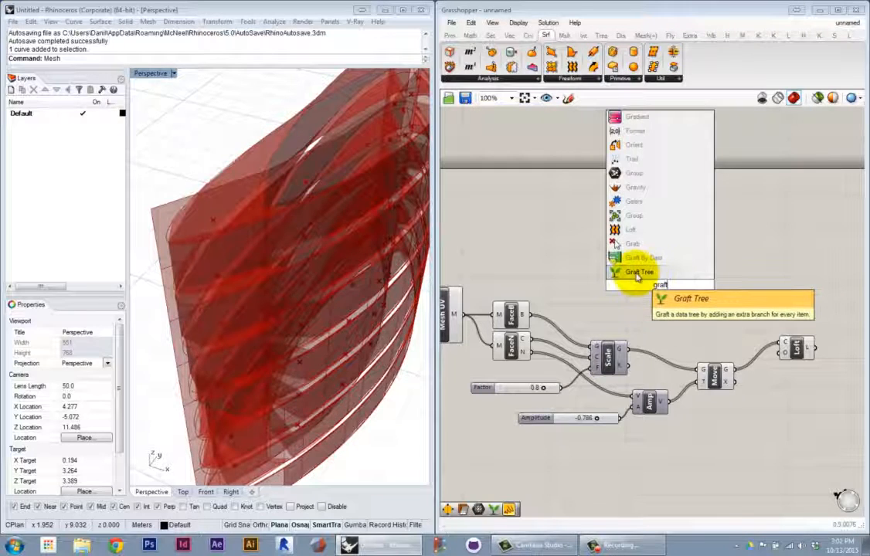
{"action": "left_click", "coordinate": [641, 272]}
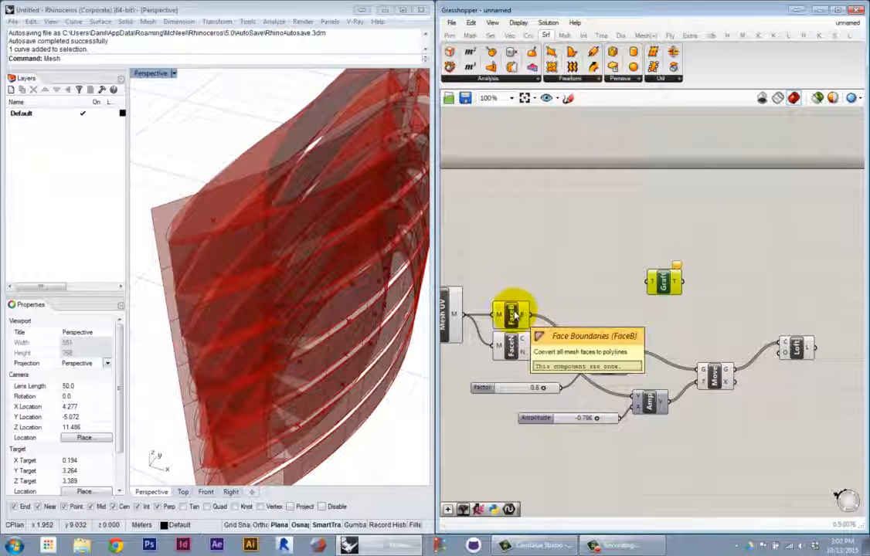
{"action": "left_click_drag", "start_coordinate": [529, 314], "coordinate": [653, 285]}
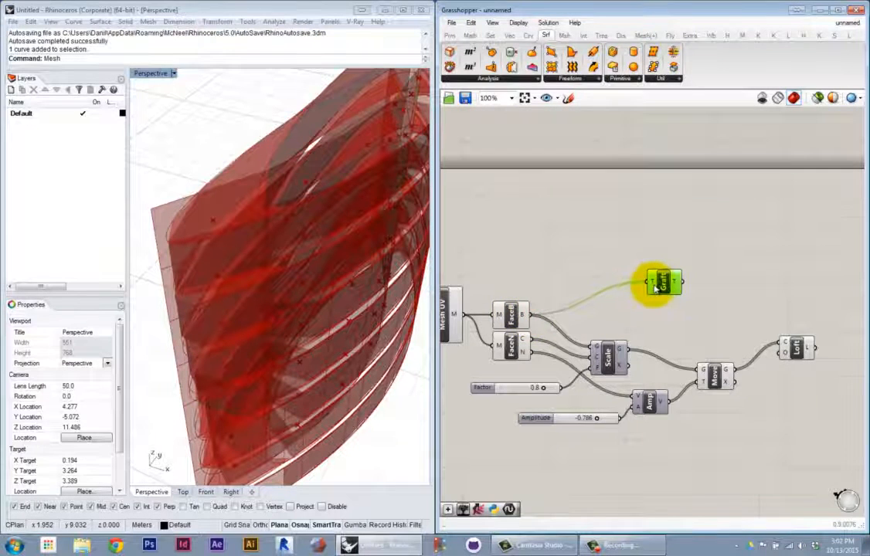
{"action": "scroll", "coordinate": [655, 288], "scroll_direction": "up", "scroll_amount": 3}
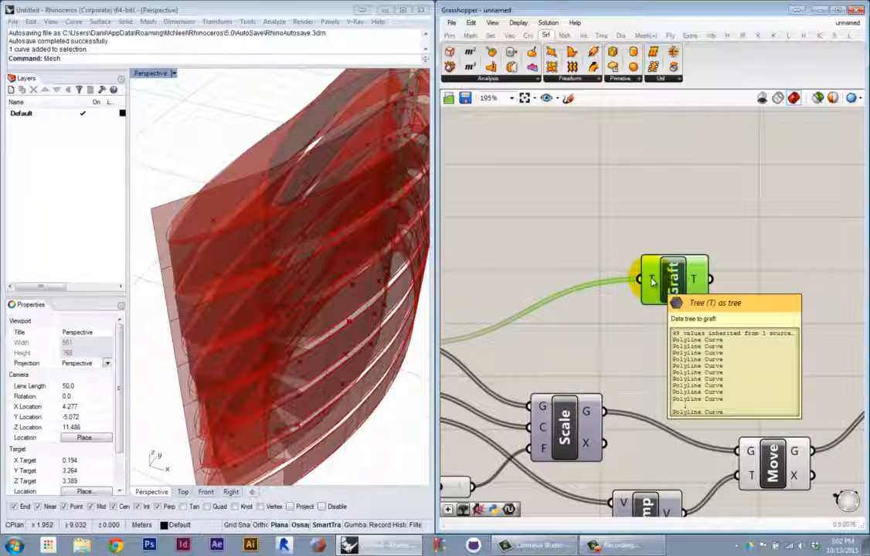
{"action": "mouse_move", "coordinate": [693, 286]}
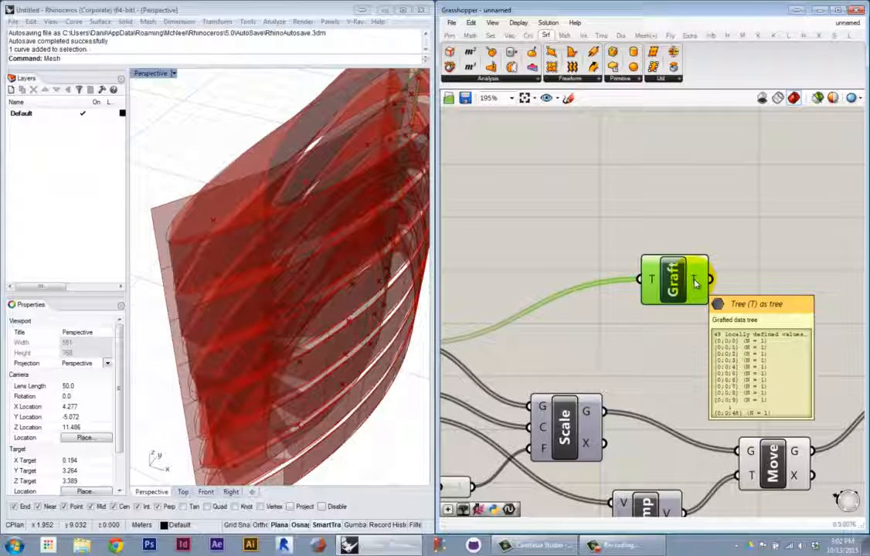
Place a Param Viewer above the Graft component and connect the Face Boundaries output B to it
{"action": "left_click", "coordinate": [471, 35]}
{"action": "left_click", "coordinate": [450, 36]}
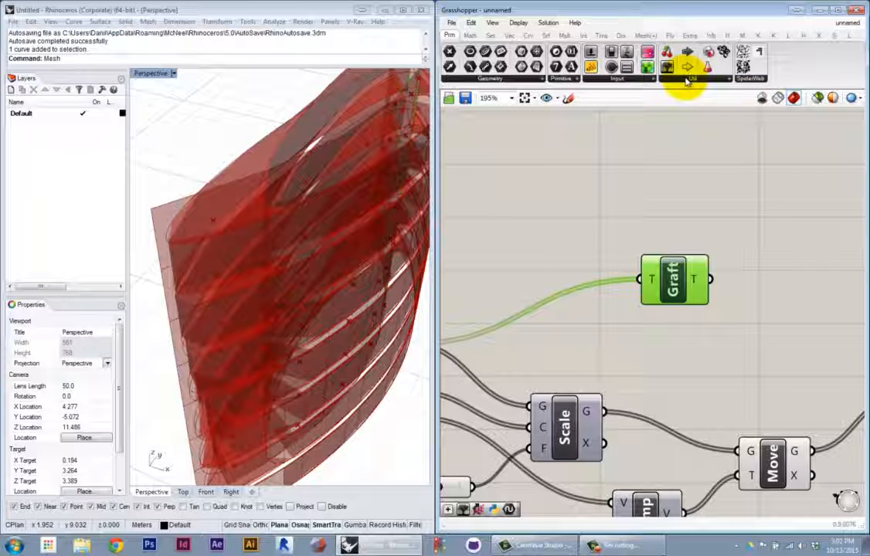
{"action": "left_click", "coordinate": [515, 221]}
{"action": "scroll", "coordinate": [607, 277], "scroll_direction": "down", "scroll_amount": 1}
{"action": "right_click_drag", "start_coordinate": [606, 277], "coordinate": [664, 288]}
{"action": "left_click_drag", "start_coordinate": [556, 236], "coordinate": [624, 189]}
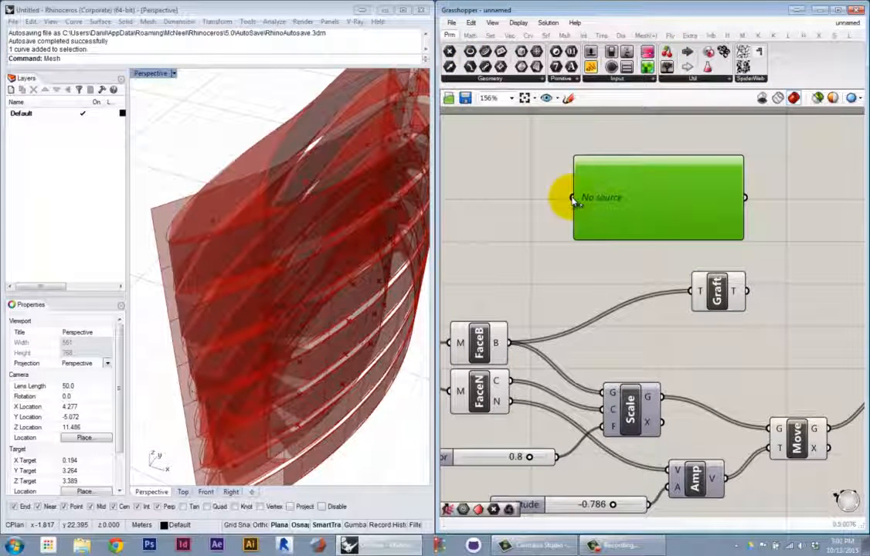
{"action": "left_click_drag", "start_coordinate": [572, 199], "coordinate": [514, 351]}
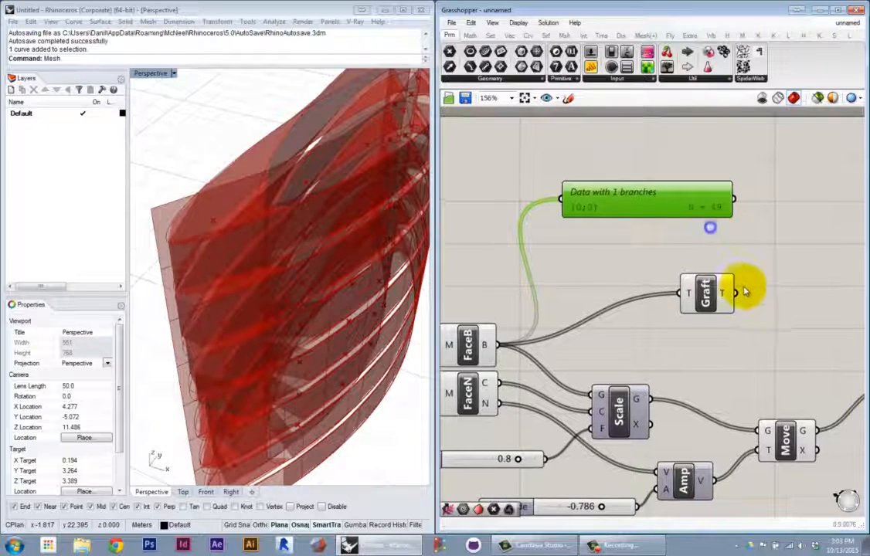
Feed the Graft output T into the Param Viewer instead, then enlarge the viewer and place it beyond the Graft component
{"action": "left_click_drag", "start_coordinate": [736, 291], "coordinate": [562, 201]}
{"action": "left_click_drag", "start_coordinate": [693, 217], "coordinate": [701, 315]}
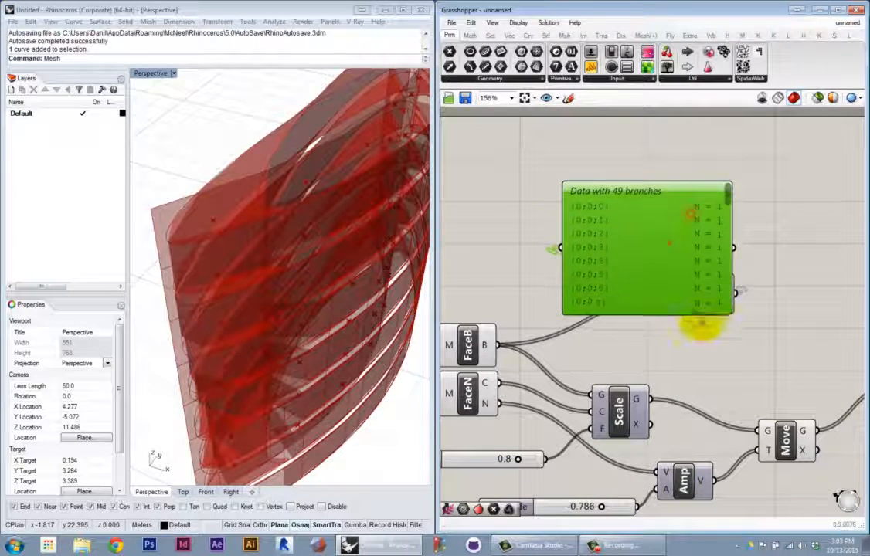
{"action": "left_click_drag", "start_coordinate": [671, 243], "coordinate": [760, 177]}
{"action": "right_click_drag", "start_coordinate": [744, 190], "coordinate": [602, 280]}
{"action": "left_click_drag", "start_coordinate": [597, 278], "coordinate": [732, 276]}
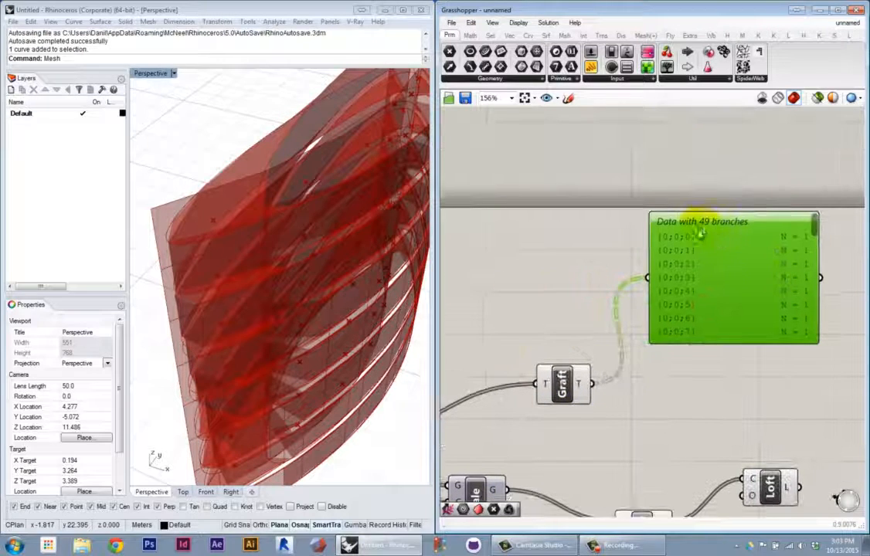
{"action": "left_click_drag", "start_coordinate": [686, 344], "coordinate": [689, 383]}
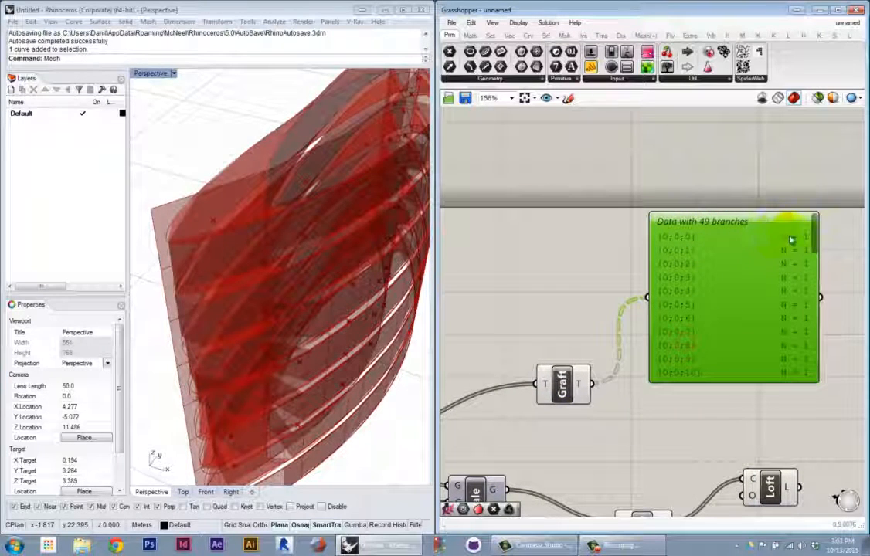
{"action": "right_click_drag", "start_coordinate": [608, 328], "coordinate": [629, 312]}
Switch the Param Viewer to its tree diagram and examine the branch structure of the grafted face boundaries
{"action": "double_click", "coordinate": [728, 260]}
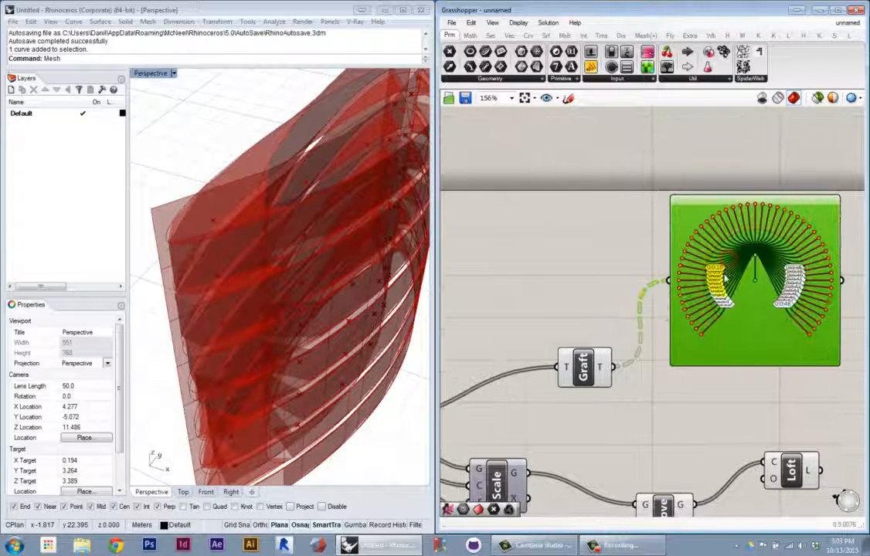
{"action": "right_click_drag", "start_coordinate": [721, 274], "coordinate": [700, 258]}
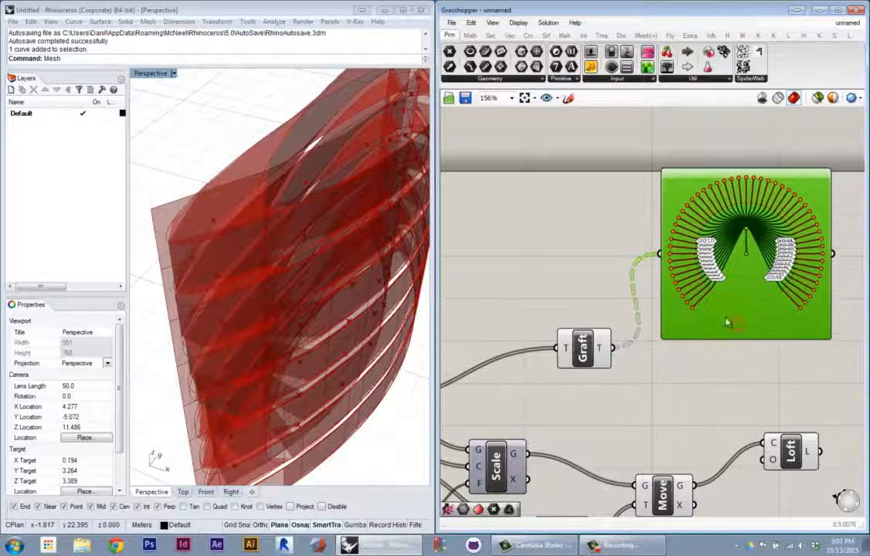
{"action": "right_click_drag", "start_coordinate": [606, 370], "coordinate": [648, 332]}
{"action": "scroll", "coordinate": [680, 231], "scroll_direction": "up", "scroll_amount": 3}
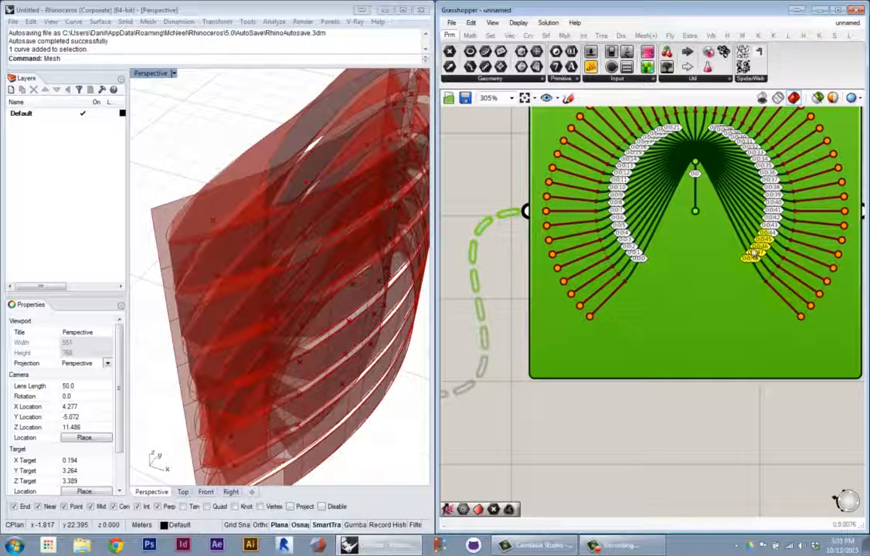
{"action": "scroll", "coordinate": [756, 258], "scroll_direction": "down", "scroll_amount": 2}
{"action": "scroll", "coordinate": [745, 255], "scroll_direction": "up", "scroll_amount": 1}
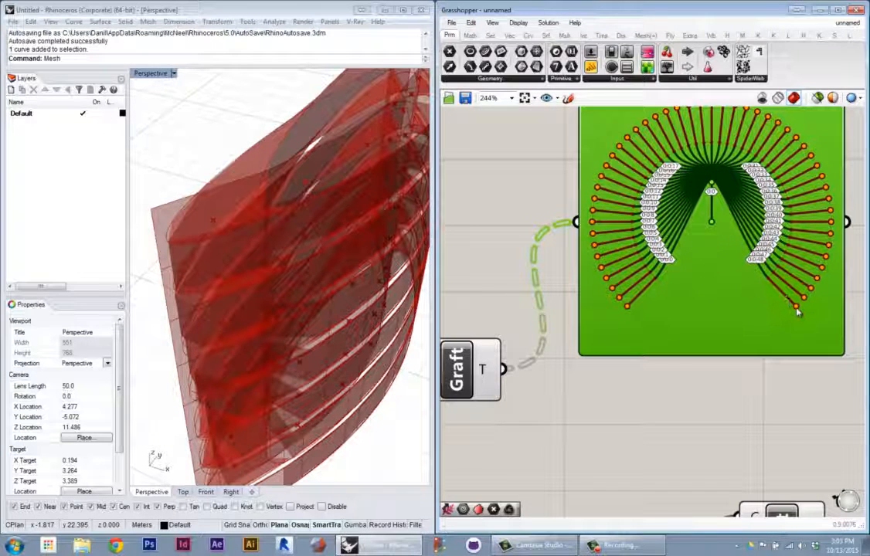
{"action": "scroll", "coordinate": [795, 310], "scroll_direction": "down", "scroll_amount": 2}
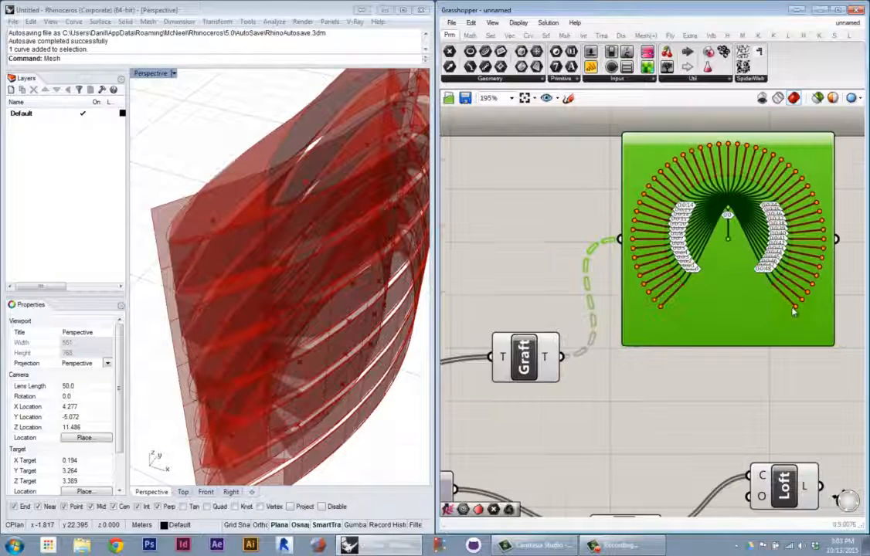
{"action": "scroll", "coordinate": [740, 321], "scroll_direction": "down", "scroll_amount": 2}
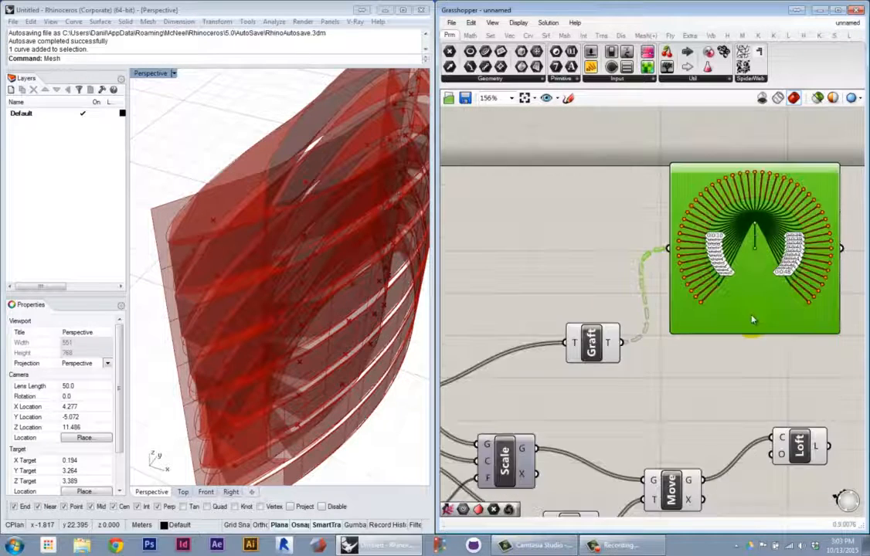
Reconnect the Param Viewer to the Face Boundaries output B and examine the ungrafted data's tree diagram
{"action": "left_click_drag", "start_coordinate": [473, 377], "coordinate": [697, 256]}
{"action": "scroll", "coordinate": [765, 275], "scroll_direction": "up", "scroll_amount": 4}
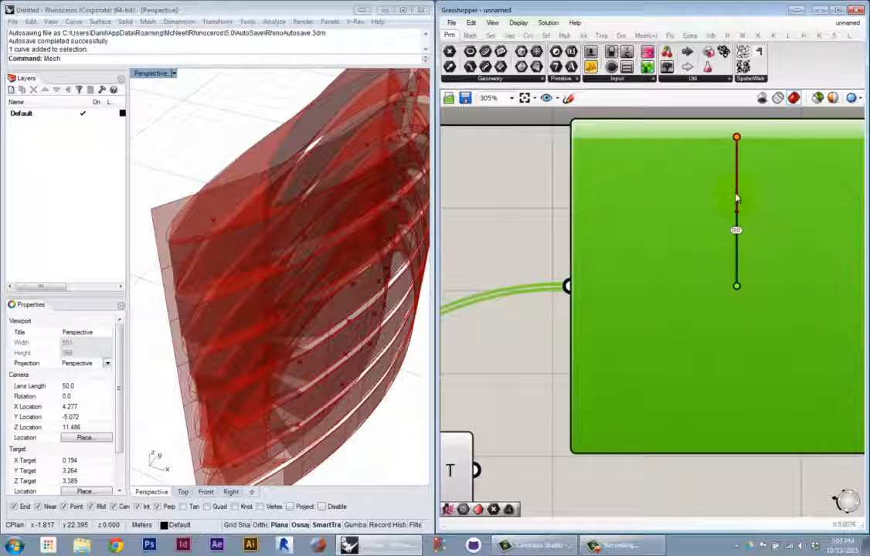
Connect the Graft output T back to the Param Viewer and examine the branches of the grafted face boundaries
{"action": "scroll", "coordinate": [738, 138], "scroll_direction": "down", "scroll_amount": 4}
{"action": "left_click_drag", "start_coordinate": [630, 301], "coordinate": [665, 227]}
{"action": "scroll", "coordinate": [728, 229], "scroll_direction": "up", "scroll_amount": 3}
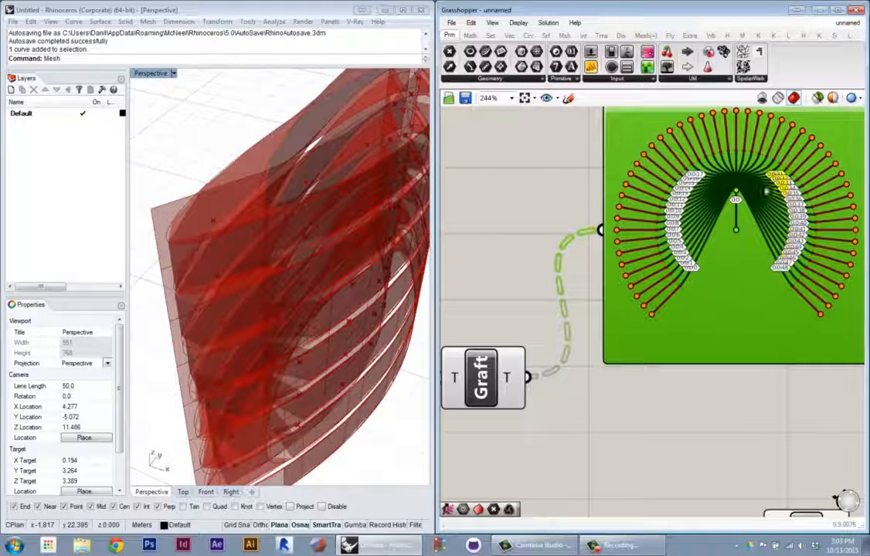
{"action": "scroll", "coordinate": [693, 300], "scroll_direction": "down", "scroll_amount": 3}
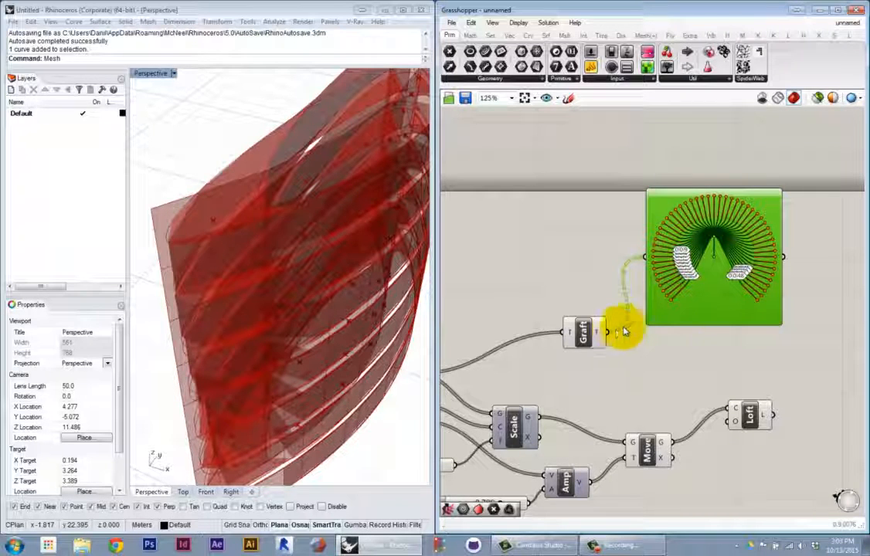
Shift the Loft component farther away from the Move component to make room between them
{"action": "left_click", "coordinate": [748, 418]}
{"action": "left_click_drag", "start_coordinate": [750, 420], "coordinate": [789, 413]}
{"action": "left_click", "coordinate": [699, 371]}
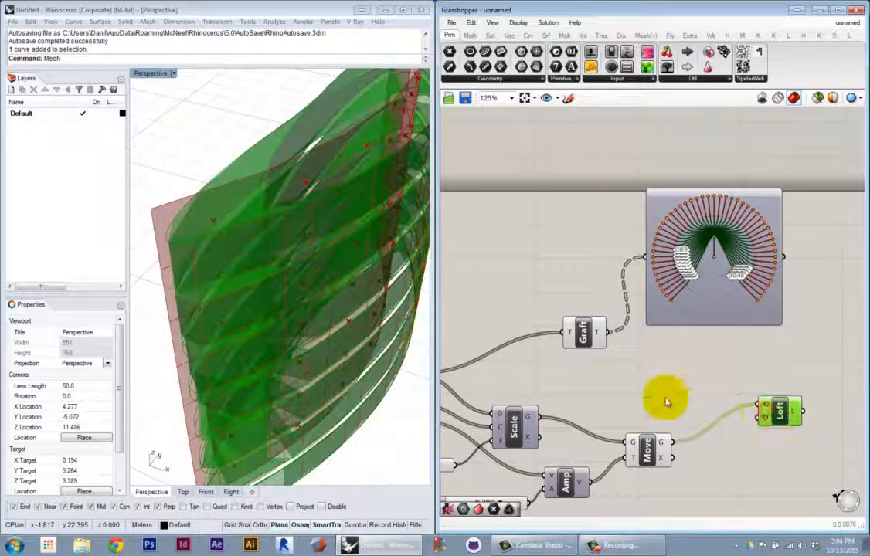
{"action": "left_click", "coordinate": [589, 334]}
{"action": "right_click_drag", "start_coordinate": [594, 338], "coordinate": [636, 317]}
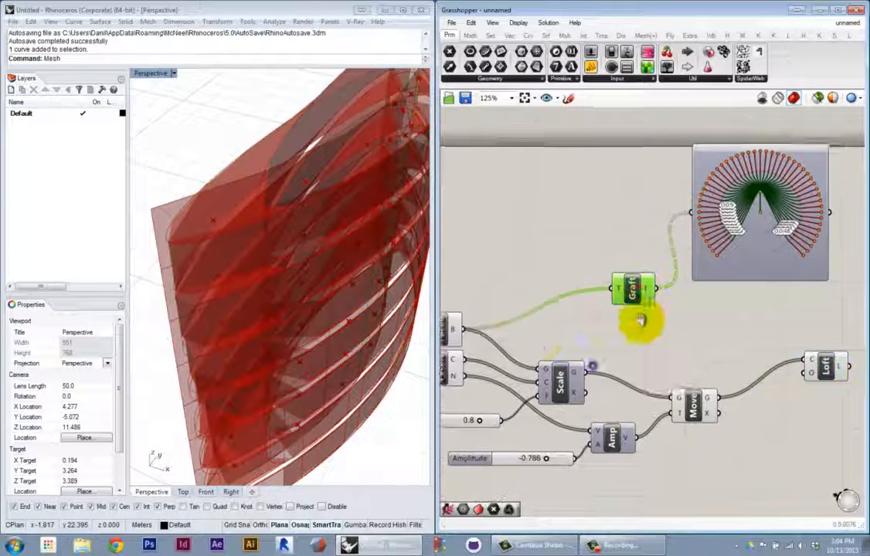
{"action": "mouse_move", "coordinate": [453, 327]}
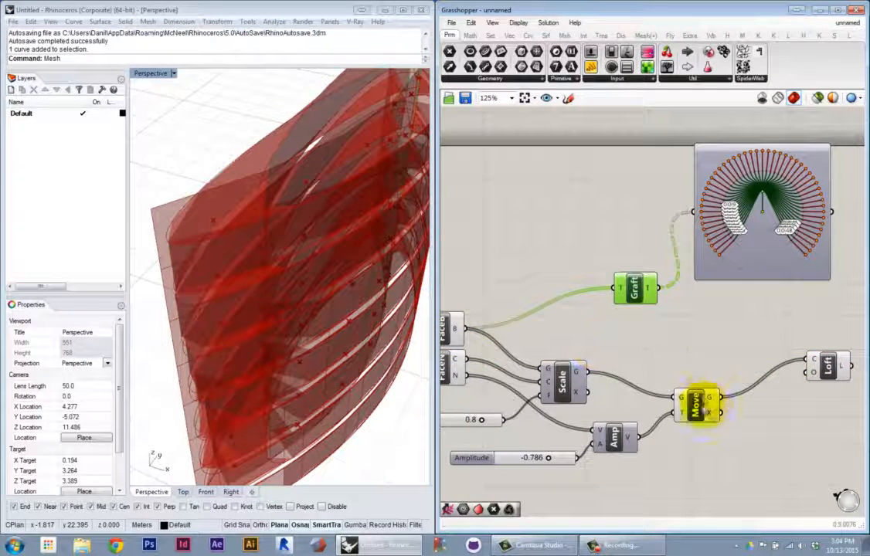
{"action": "left_click", "coordinate": [695, 406]}
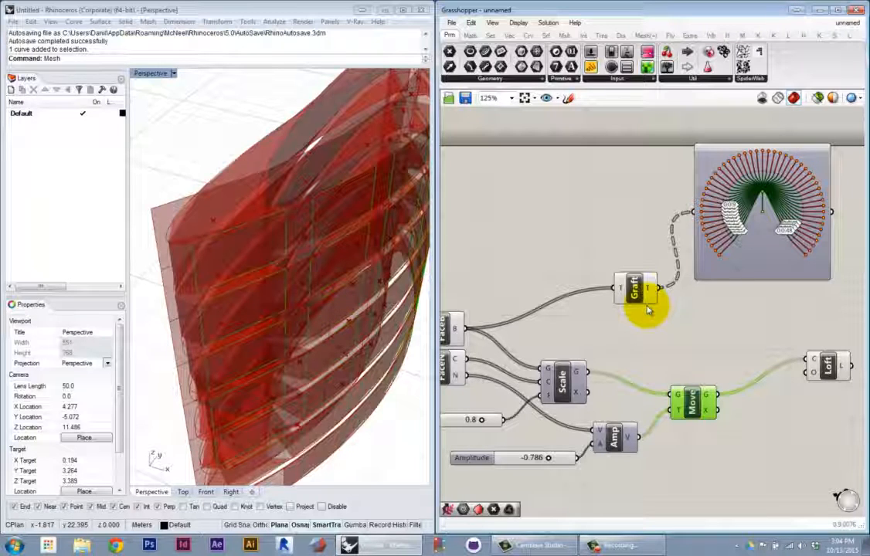
Add a Merge component and place it between the Graft and Loft components
{"action": "double_click", "coordinate": [705, 332]}
{"action": "type", "text": "merge"}
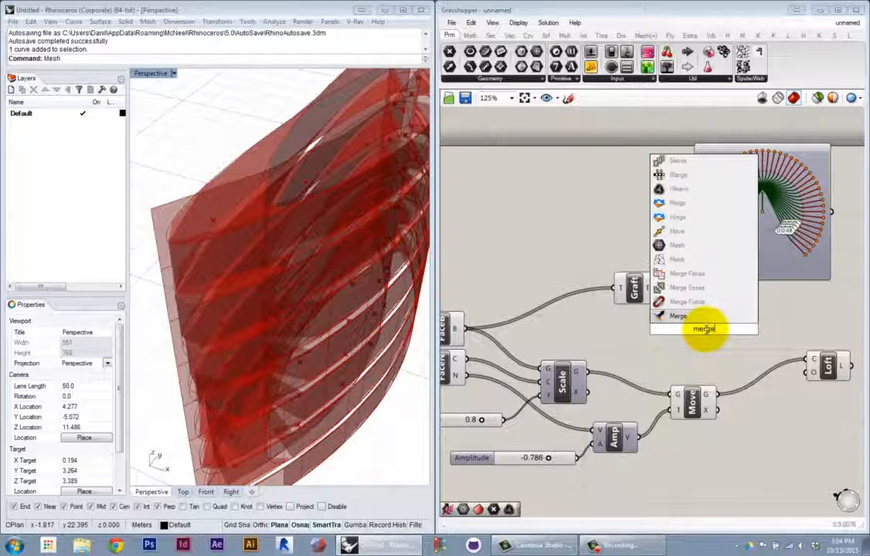
{"action": "left_click", "coordinate": [718, 318]}
{"action": "left_click_drag", "start_coordinate": [703, 345], "coordinate": [765, 331]}
Try adding extra inputs D3 and D4 to the Merge component and removing them again
{"action": "scroll", "coordinate": [731, 328], "scroll_direction": "up", "scroll_amount": 3}
{"action": "right_click_drag", "start_coordinate": [765, 331], "coordinate": [662, 278]}
{"action": "scroll", "coordinate": [692, 342], "scroll_direction": "up", "scroll_amount": 2}
{"action": "scroll", "coordinate": [730, 347], "scroll_direction": "down", "scroll_amount": 4}
{"action": "left_click", "coordinate": [717, 392]}
{"action": "scroll", "coordinate": [688, 265], "scroll_direction": "up", "scroll_amount": 2}
{"action": "scroll", "coordinate": [748, 289], "scroll_direction": "up", "scroll_amount": 6}
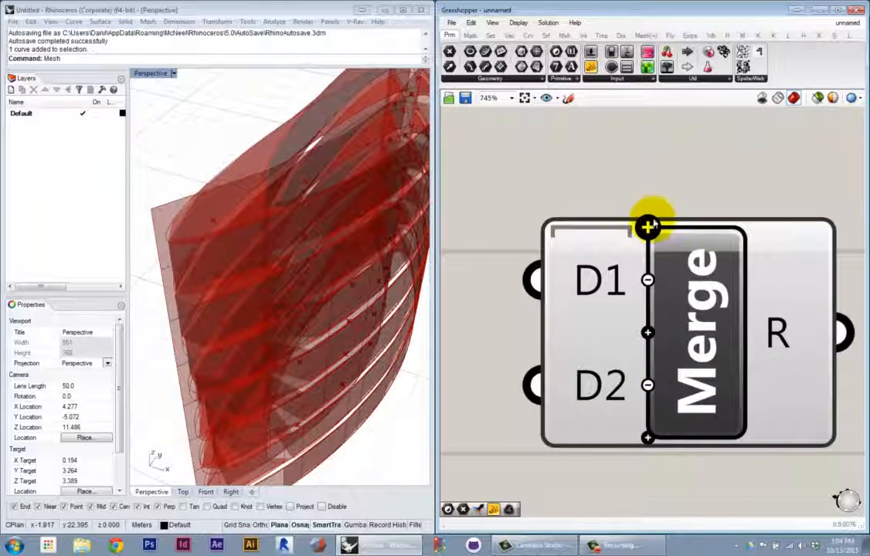
{"action": "left_click", "coordinate": [647, 439]}
{"action": "right_click_drag", "start_coordinate": [646, 448], "coordinate": [671, 434]}
{"action": "left_click", "coordinate": [640, 401]}
{"action": "scroll", "coordinate": [669, 420], "scroll_direction": "down", "scroll_amount": 2}
{"action": "scroll", "coordinate": [658, 404], "scroll_direction": "up", "scroll_amount": 1}
{"action": "scroll", "coordinate": [670, 434], "scroll_direction": "down", "scroll_amount": 2}
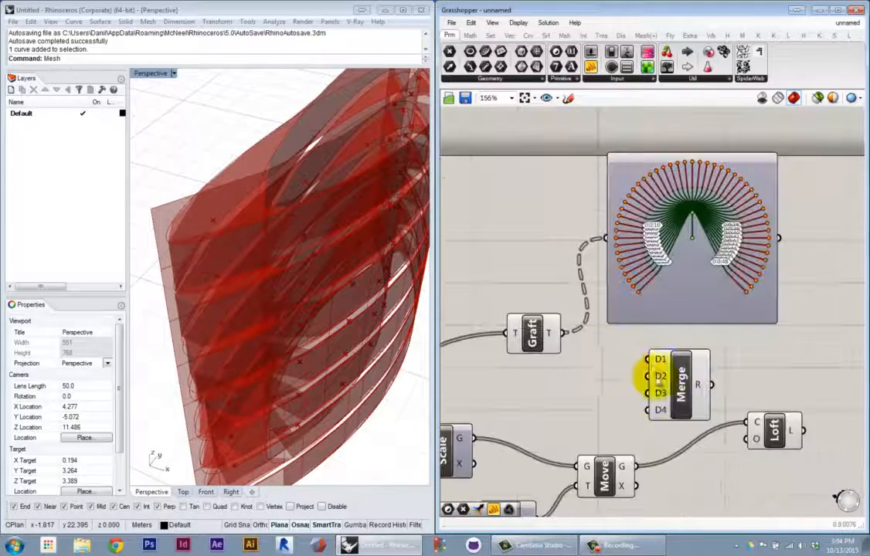
{"action": "scroll", "coordinate": [695, 432], "scroll_direction": "up", "scroll_amount": 2}
{"action": "left_click", "coordinate": [684, 407]}
{"action": "left_click", "coordinate": [684, 376]}
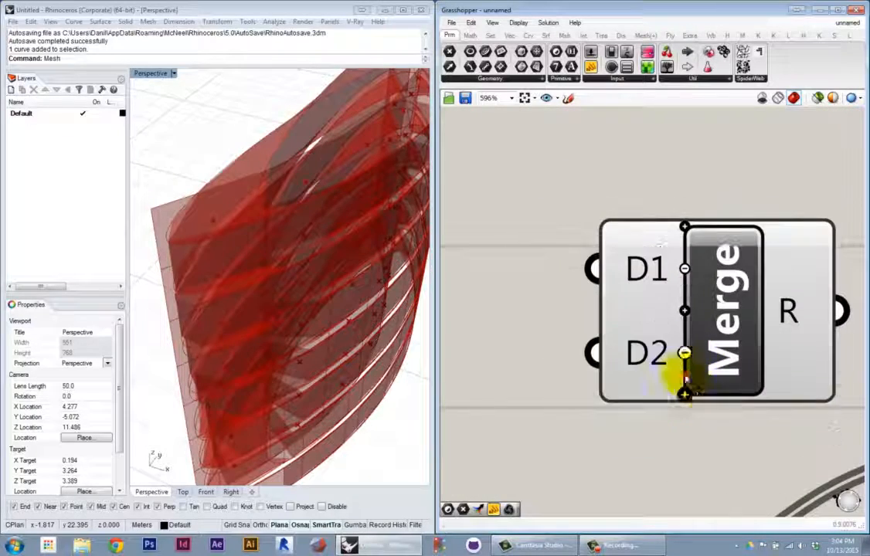
{"action": "scroll", "coordinate": [686, 393], "scroll_direction": "down", "scroll_amount": 2}
{"action": "scroll", "coordinate": [686, 394], "scroll_direction": "down", "scroll_amount": 2}
{"action": "scroll", "coordinate": [693, 402], "scroll_direction": "up", "scroll_amount": 2}
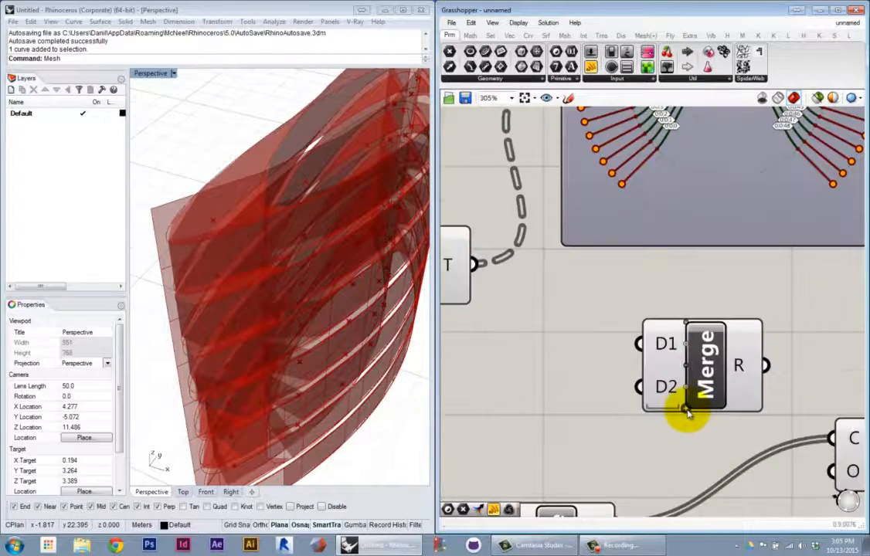
{"action": "scroll", "coordinate": [680, 398], "scroll_direction": "down", "scroll_amount": 1}
Connect the Graft output T to Merge input D1 and shift the Merge component closer to Loft
{"action": "right_click_drag", "start_coordinate": [709, 368], "coordinate": [721, 346]}
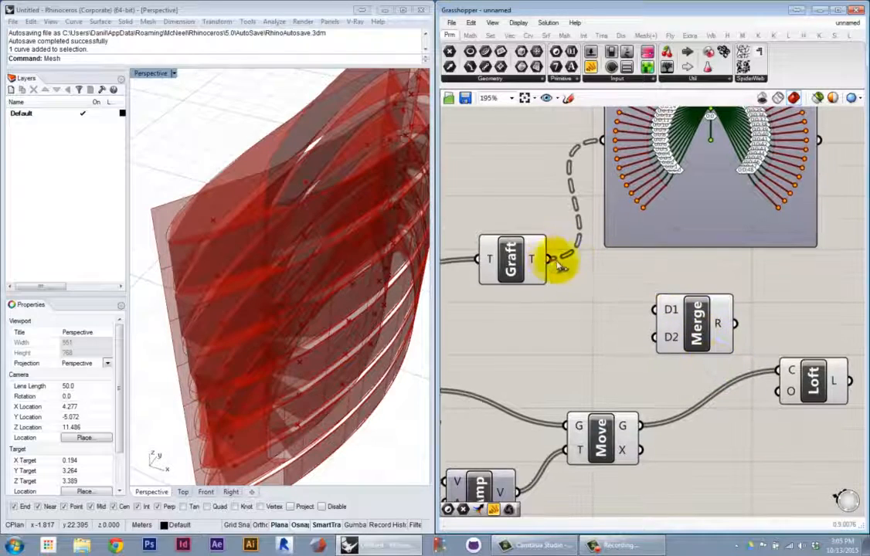
{"action": "left_click_drag", "start_coordinate": [552, 260], "coordinate": [648, 306]}
{"action": "scroll", "coordinate": [679, 332], "scroll_direction": "down", "scroll_amount": 1}
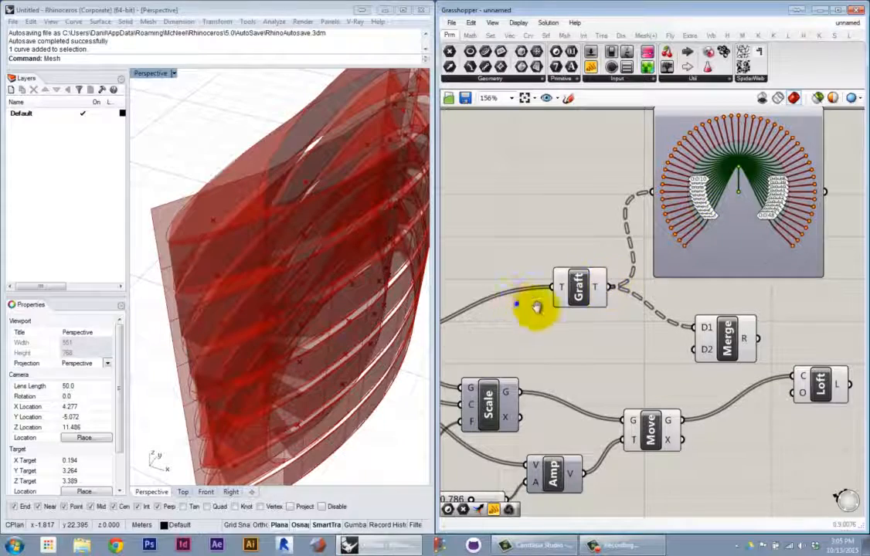
{"action": "right_click_drag", "start_coordinate": [534, 306], "coordinate": [582, 298]}
{"action": "right_click_drag", "start_coordinate": [500, 326], "coordinate": [536, 322]}
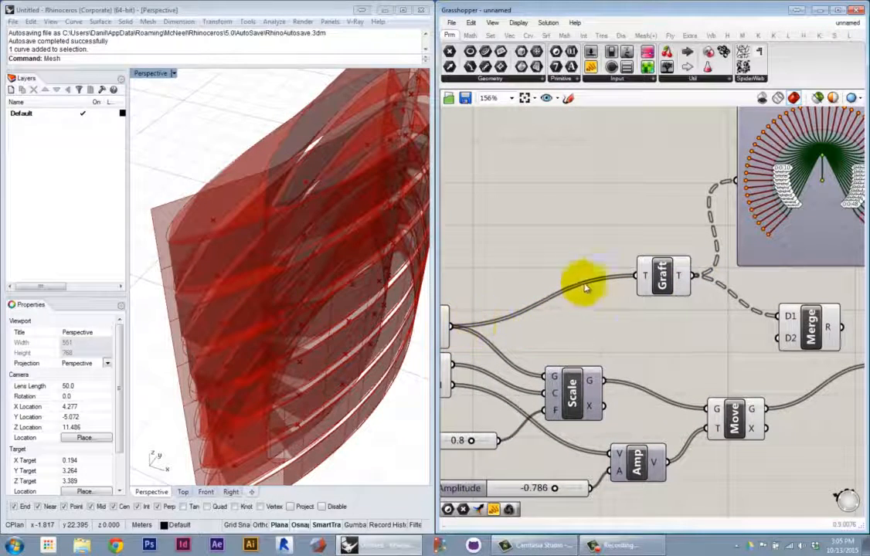
{"action": "right_click_drag", "start_coordinate": [762, 313], "coordinate": [720, 316]}
{"action": "mouse_move", "coordinate": [639, 285]}
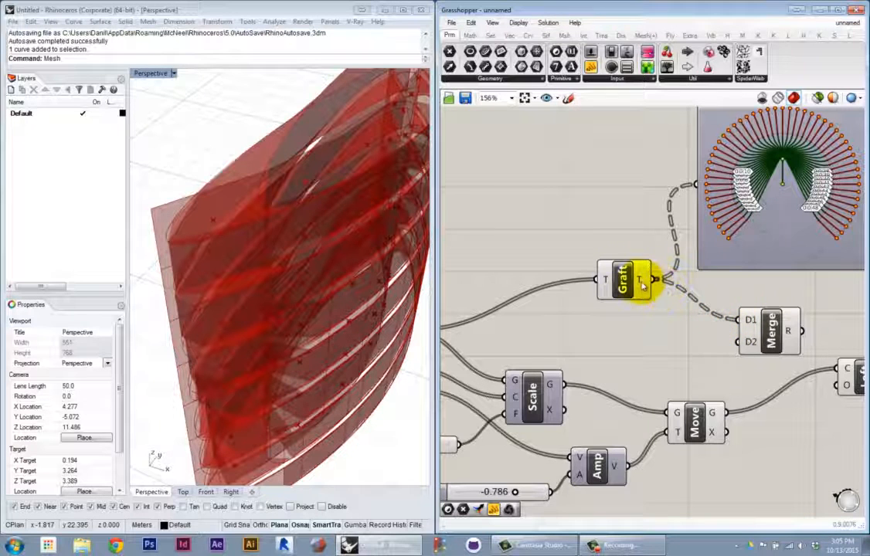
{"action": "right_click_drag", "start_coordinate": [664, 298], "coordinate": [613, 296]}
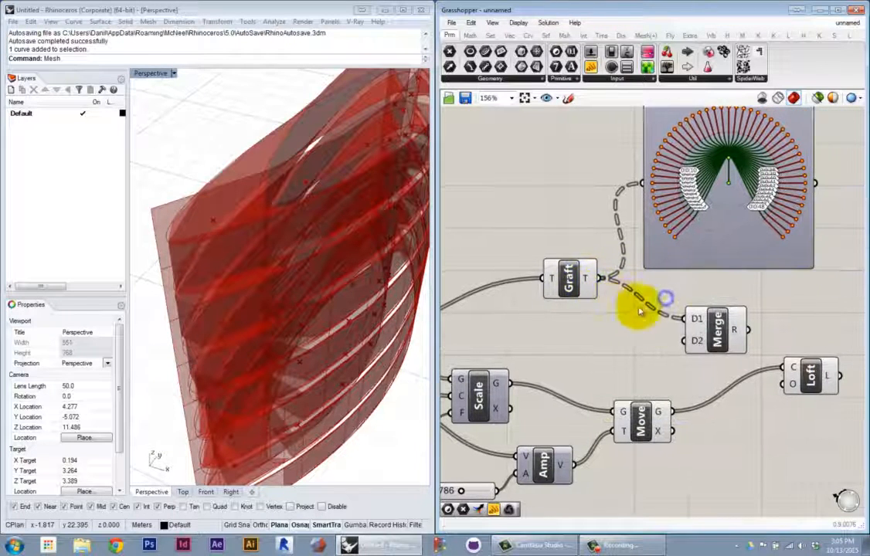
{"action": "right_click_drag", "start_coordinate": [666, 364], "coordinate": [670, 343]}
{"action": "left_click_drag", "start_coordinate": [730, 303], "coordinate": [751, 328]}
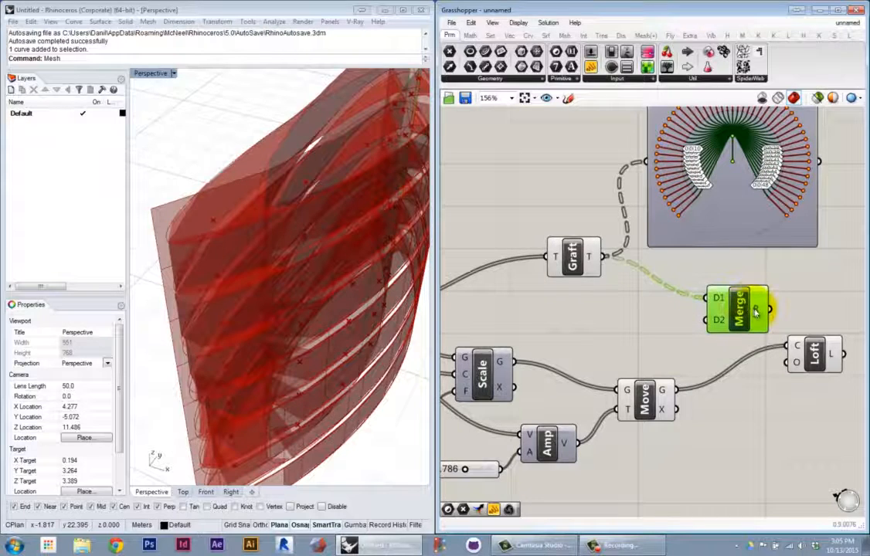
{"action": "mouse_move", "coordinate": [757, 310]}
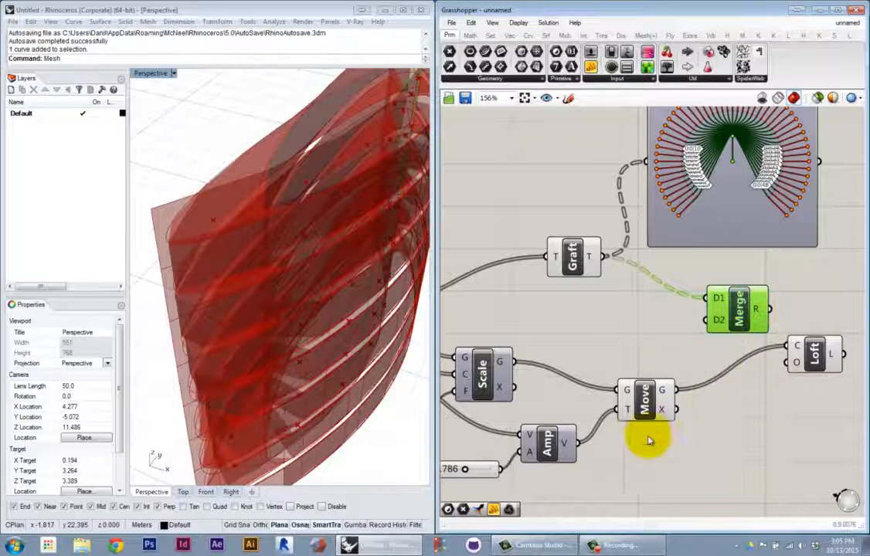
Connect the Move component's geometry output G to Merge input D2
{"action": "left_click_drag", "start_coordinate": [672, 391], "coordinate": [706, 322]}
{"action": "right_click_drag", "start_coordinate": [720, 355], "coordinate": [676, 364]}
{"action": "left_click_drag", "start_coordinate": [682, 337], "coordinate": [692, 338]}
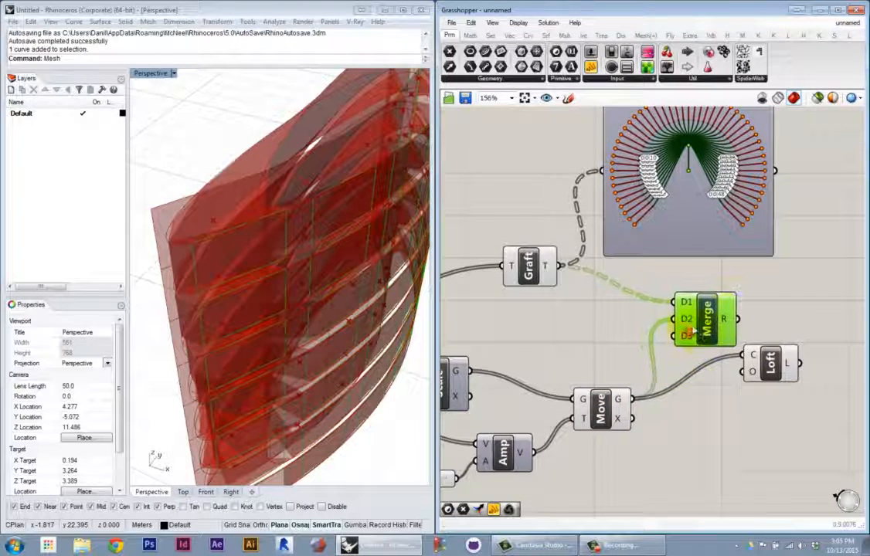
{"action": "right_click_drag", "start_coordinate": [740, 327], "coordinate": [647, 330]}
{"action": "mouse_move", "coordinate": [637, 322]}
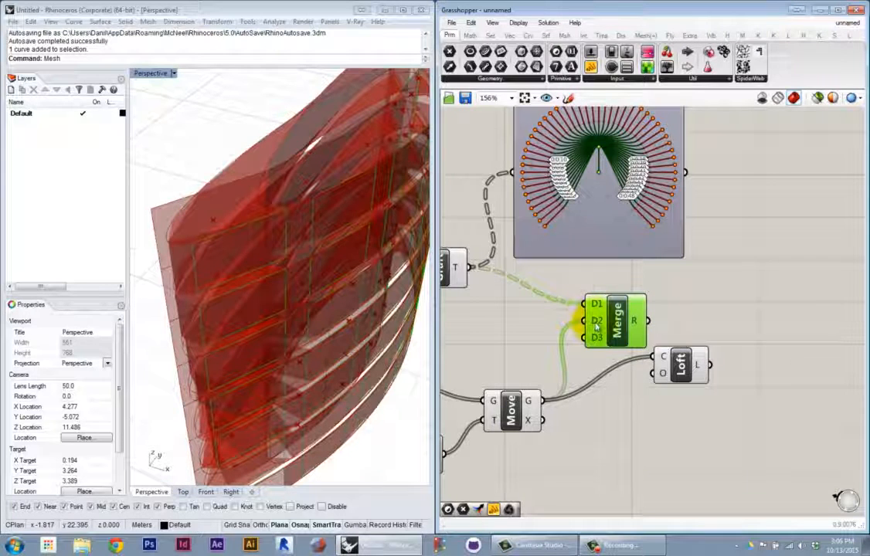
{"action": "mouse_move", "coordinate": [535, 406]}
{"action": "left_click_drag", "start_coordinate": [536, 405], "coordinate": [643, 315]}
{"action": "right_click_drag", "start_coordinate": [567, 326], "coordinate": [687, 351]}
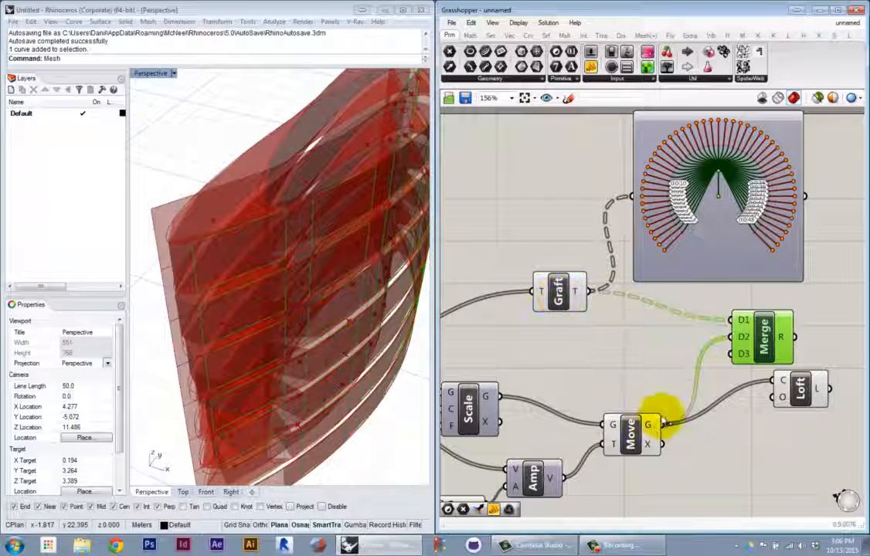
{"action": "left_click_drag", "start_coordinate": [656, 425], "coordinate": [723, 353]}
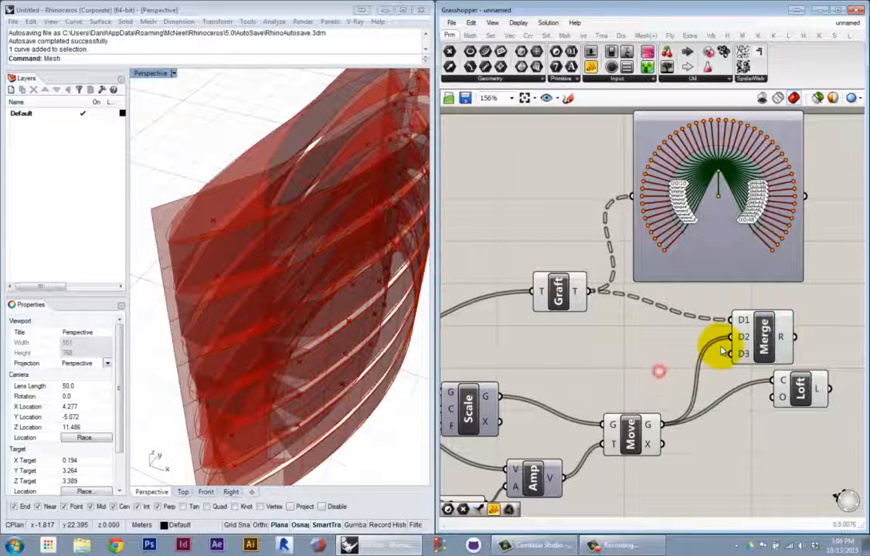
{"action": "right_click_drag", "start_coordinate": [677, 369], "coordinate": [638, 371]}
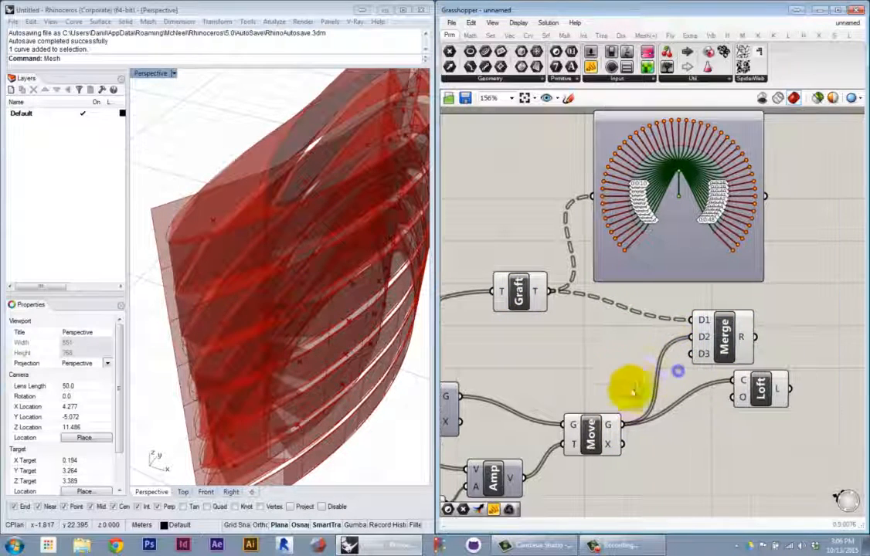
{"action": "right_click", "coordinate": [610, 429]}
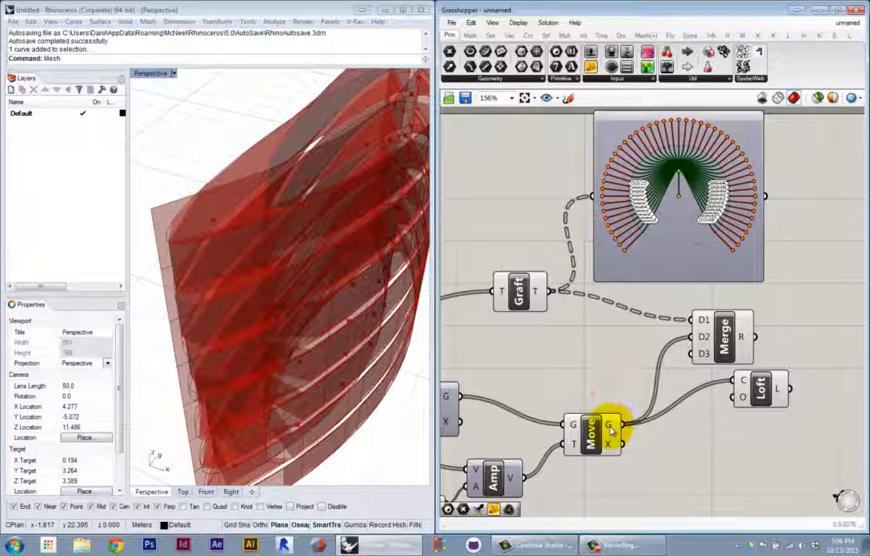
{"action": "right_click", "coordinate": [610, 429]}
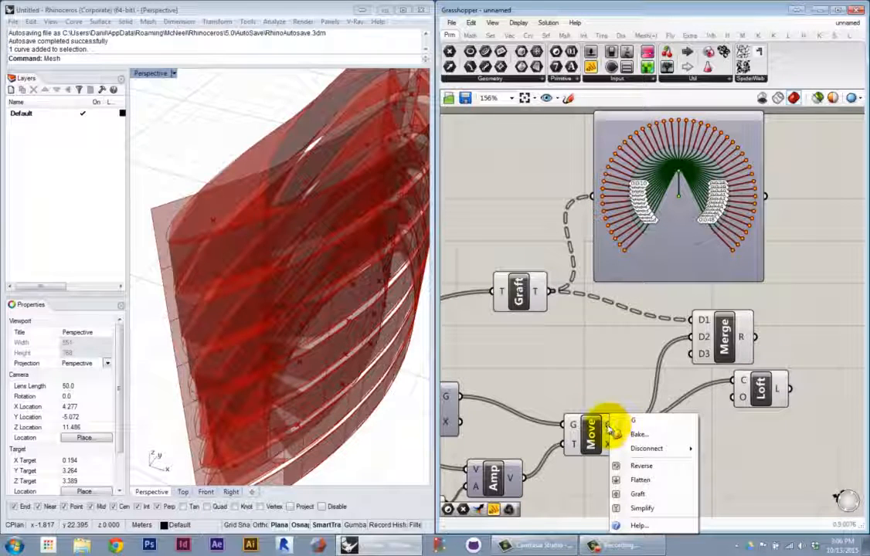
{"action": "left_click", "coordinate": [637, 495]}
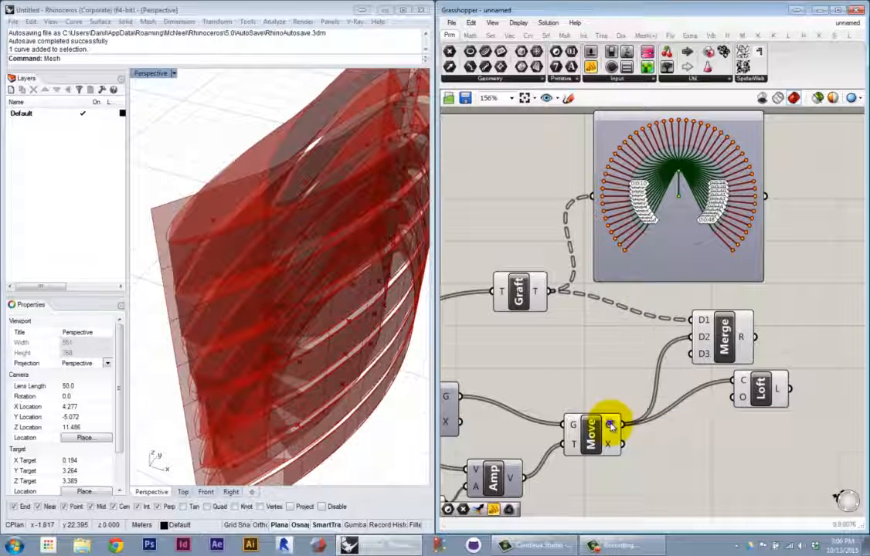
{"action": "right_click", "coordinate": [610, 427]}
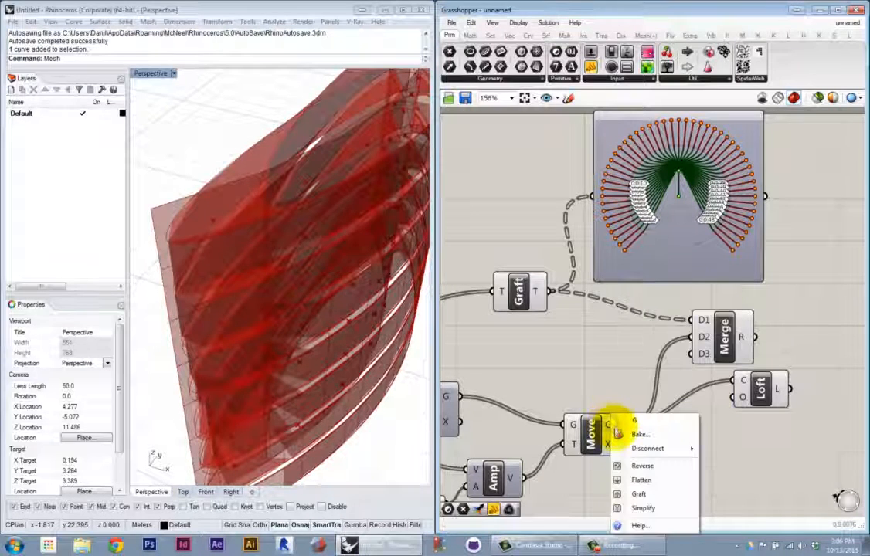
{"action": "left_click", "coordinate": [632, 349]}
Graft the moved curves at input D2 of the Merge component
{"action": "right_click", "coordinate": [703, 338]}
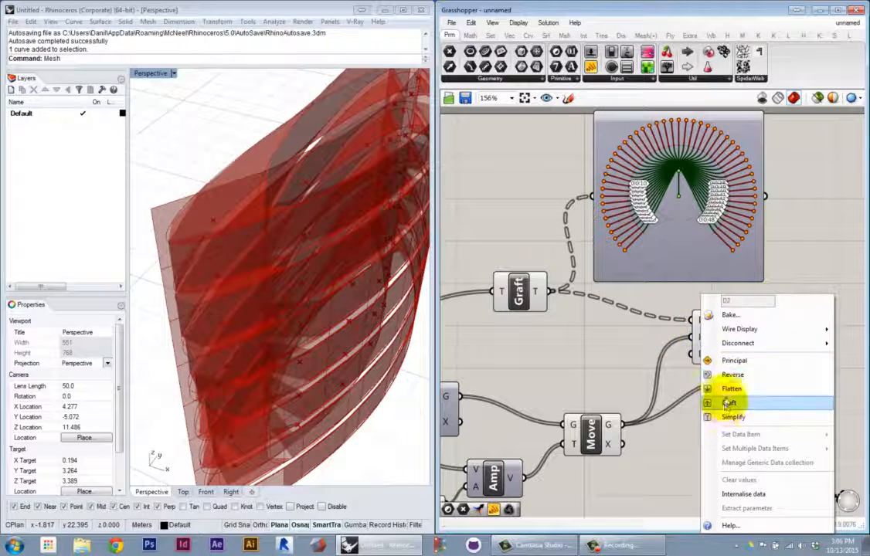
{"action": "left_click", "coordinate": [727, 404]}
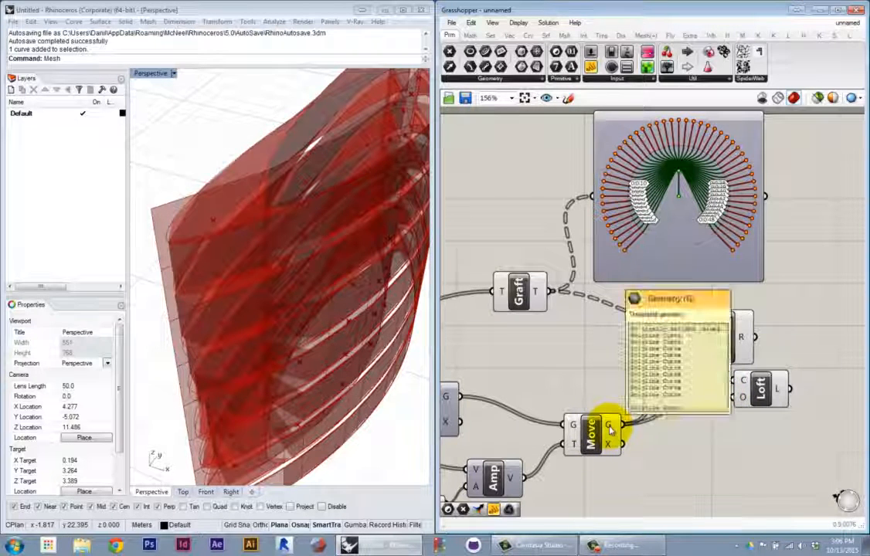
{"action": "mouse_move", "coordinate": [704, 338]}
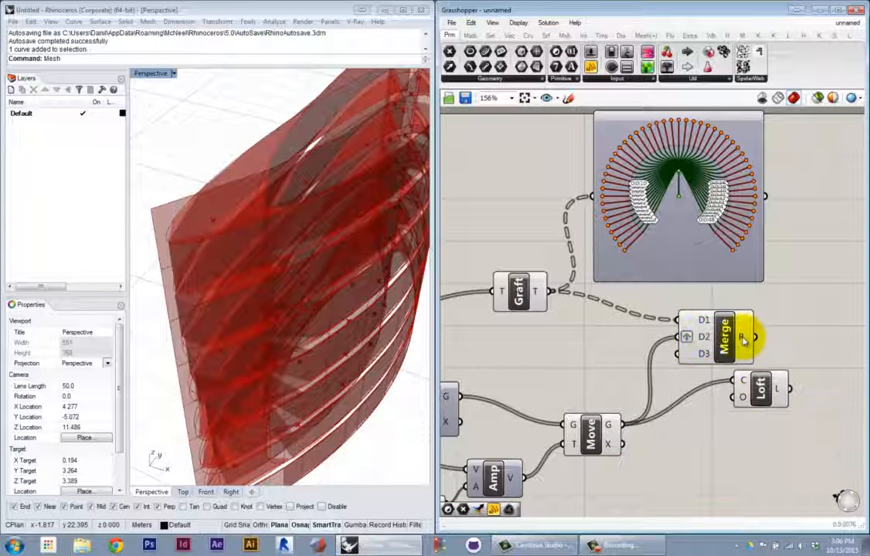
{"action": "mouse_move", "coordinate": [743, 341]}
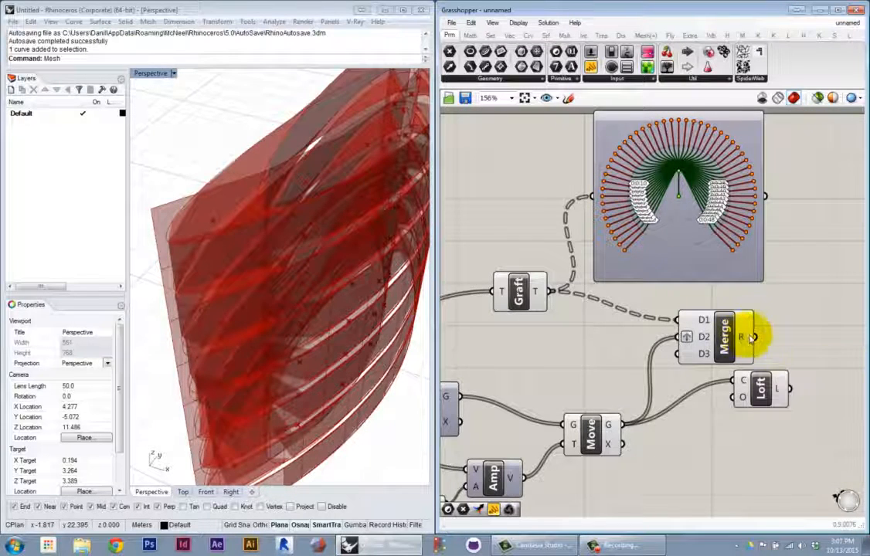
Place Loft beside Merge, feed its curves input C from the Merge output R, and inspect the lofted facade in Rhino
{"action": "right_click_drag", "start_coordinate": [761, 340], "coordinate": [730, 347]}
{"action": "left_click_drag", "start_coordinate": [745, 392], "coordinate": [798, 368]}
{"action": "mouse_move", "coordinate": [771, 349]}
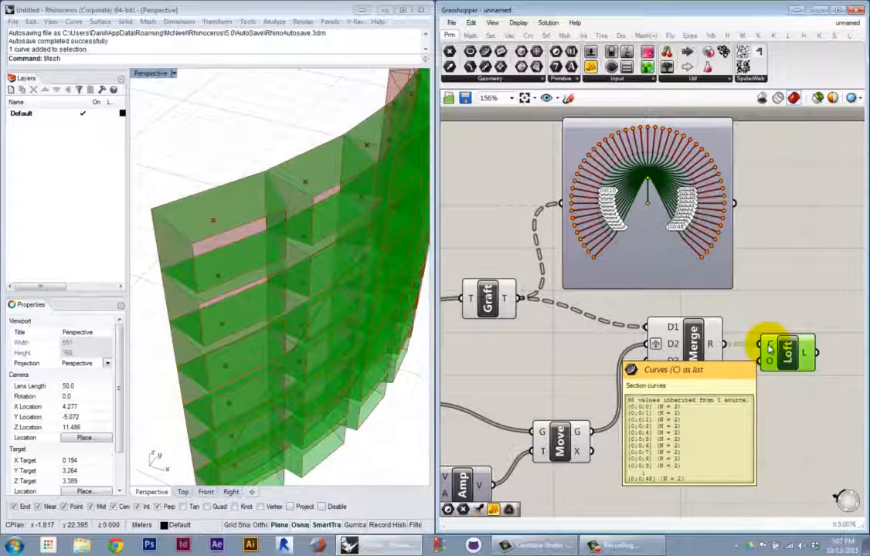
{"action": "right_click_drag", "start_coordinate": [354, 342], "coordinate": [851, 326]}
{"action": "mouse_move", "coordinate": [771, 348]}
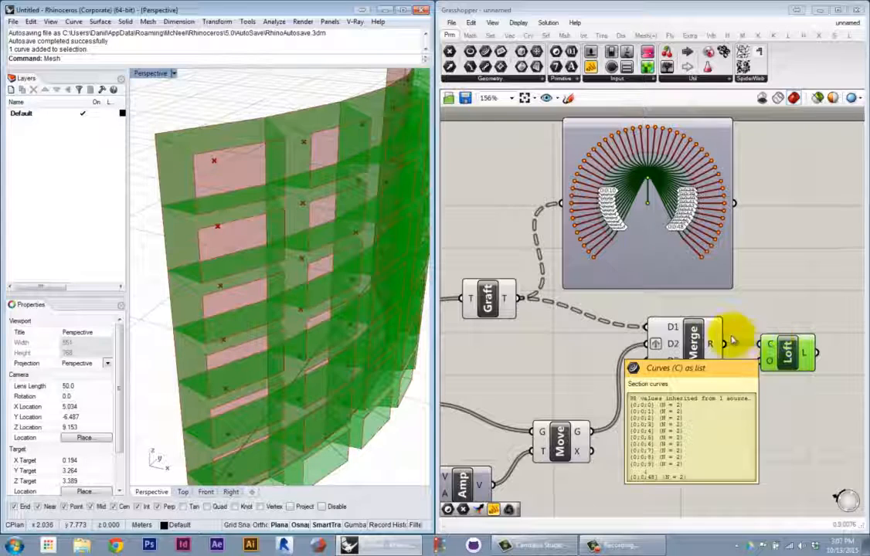
{"action": "right_click_drag", "start_coordinate": [370, 342], "coordinate": [406, 347]}
{"action": "scroll", "coordinate": [364, 336], "scroll_direction": "down", "scroll_amount": 5}
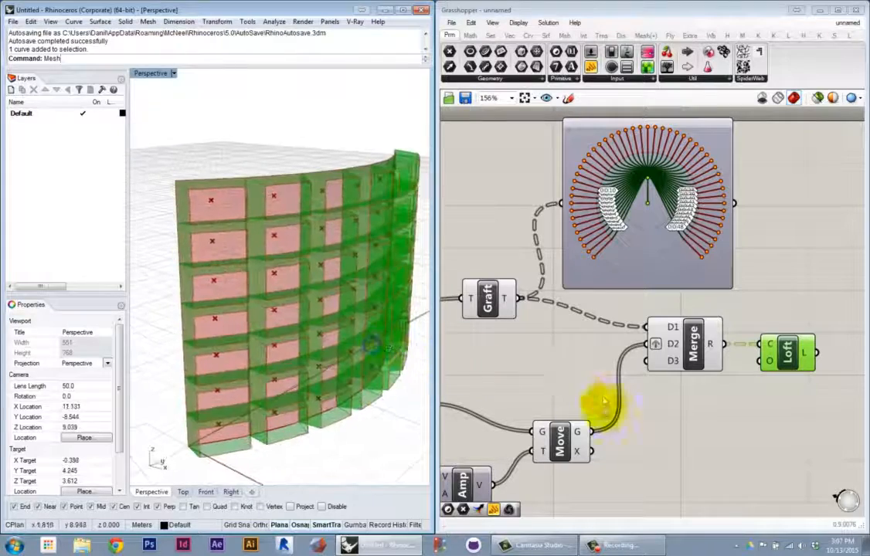
Set the Amplitude slider feeding the Amp component to -0.817
{"action": "right_click_drag", "start_coordinate": [592, 383], "coordinate": [681, 381]}
{"action": "scroll", "coordinate": [685, 380], "scroll_direction": "down", "scroll_amount": 4}
{"action": "scroll", "coordinate": [618, 404], "scroll_direction": "up", "scroll_amount": 5}
{"action": "right_click_drag", "start_coordinate": [589, 415], "coordinate": [683, 423]}
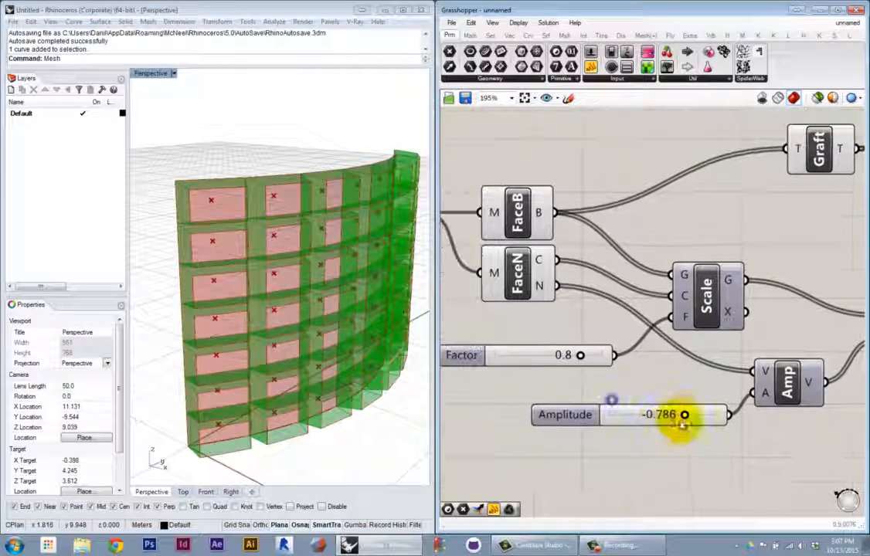
{"action": "mouse_move", "coordinate": [685, 415]}
{"action": "left_mouse_down"}
{"action": "mouse_move", "coordinate": [657, 416]}
{"action": "mouse_move", "coordinate": [688, 430]}
{"action": "left_mouse_up"}
{"action": "right_click_drag", "start_coordinate": [666, 450], "coordinate": [700, 454]}
{"action": "left_click_drag", "start_coordinate": [720, 421], "coordinate": [717, 423]}
Set the Scale component's Factor slider to 0.5 and view the tapered openings in Rhino
{"action": "right_click_drag", "start_coordinate": [513, 432], "coordinate": [605, 458]}
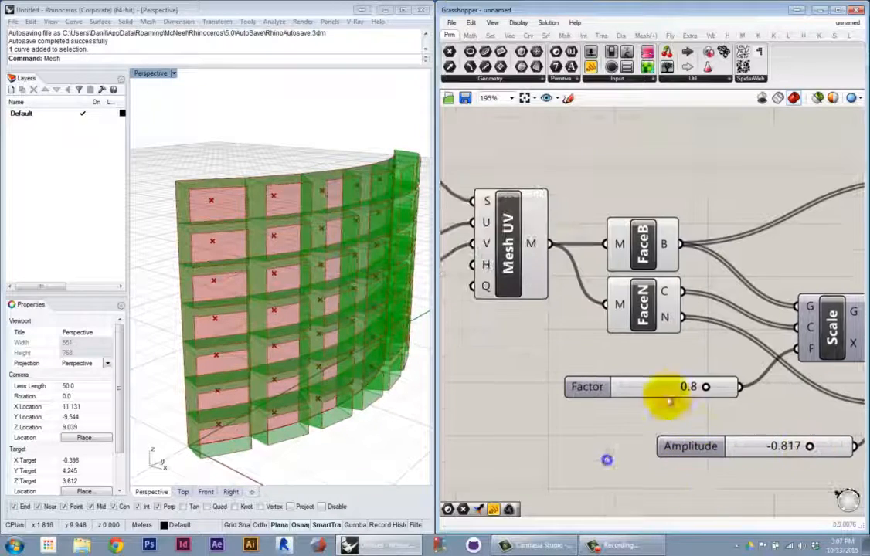
{"action": "left_click_drag", "start_coordinate": [706, 388], "coordinate": [674, 387]}
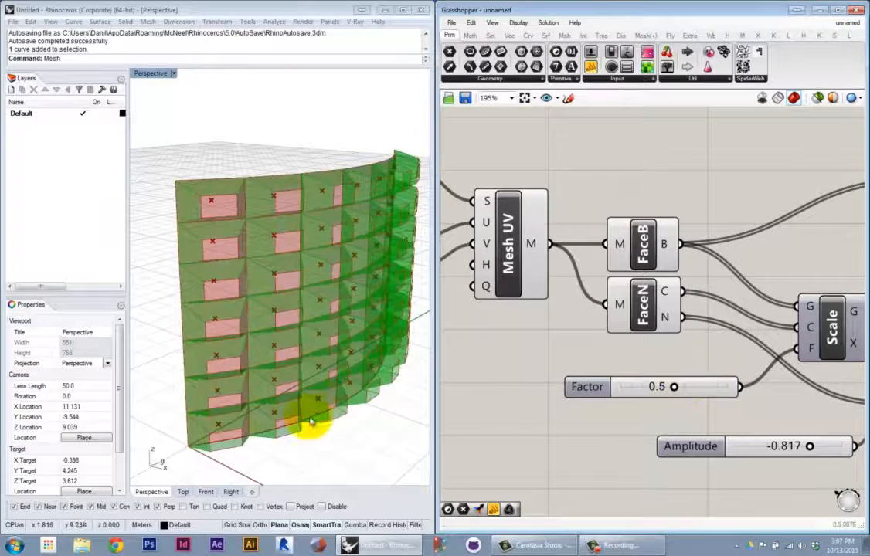
{"action": "mouse_move", "coordinate": [305, 421]}
{"action": "right_mouse_down"}
{"action": "mouse_move", "coordinate": [398, 397]}
{"action": "mouse_move", "coordinate": [321, 440]}
{"action": "mouse_move", "coordinate": [309, 437]}
{"action": "right_mouse_up"}
Lower the U Count and raise the V Count sliders feeding the Mesh UV component
{"action": "right_click_drag", "start_coordinate": [532, 284], "coordinate": [760, 372]}
{"action": "scroll", "coordinate": [759, 371], "scroll_direction": "down", "scroll_amount": 3}
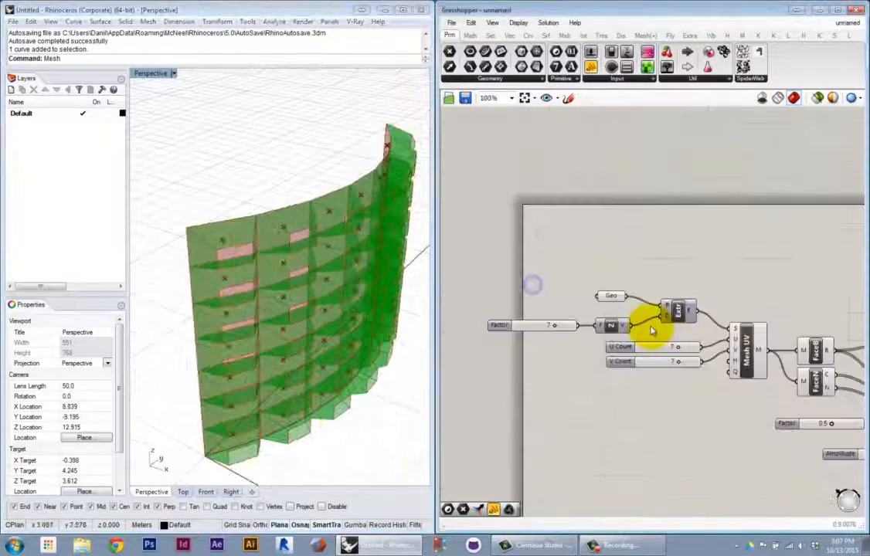
{"action": "scroll", "coordinate": [652, 326], "scroll_direction": "up", "scroll_amount": 4}
{"action": "mouse_move", "coordinate": [716, 378]}
{"action": "left_mouse_down"}
{"action": "mouse_move", "coordinate": [666, 381]}
{"action": "mouse_move", "coordinate": [718, 375]}
{"action": "mouse_move", "coordinate": [703, 376]}
{"action": "left_mouse_up"}
{"action": "left_click_drag", "start_coordinate": [719, 413], "coordinate": [735, 417]}
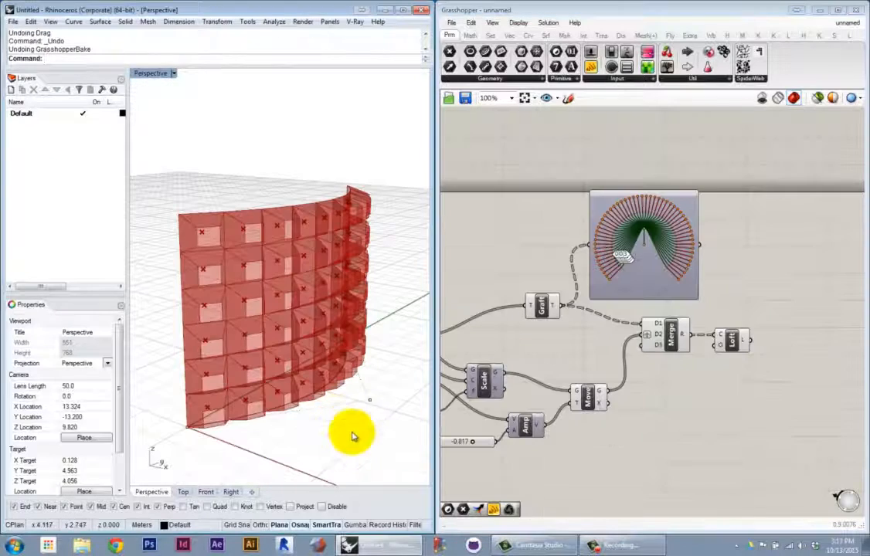
Turn on the base curve's control points in Rhino and move them to reshape the facade's curvature
{"action": "right_click_drag", "start_coordinate": [342, 422], "coordinate": [296, 394]}
{"action": "left_click", "coordinate": [308, 397]}
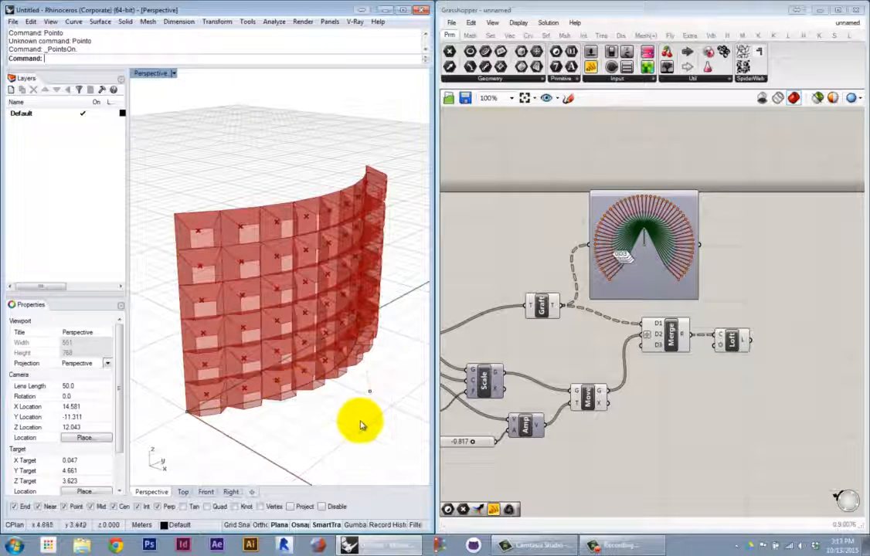
{"action": "left_click_drag", "start_coordinate": [360, 421], "coordinate": [247, 337]}
{"action": "left_click_drag", "start_coordinate": [352, 392], "coordinate": [272, 363]}
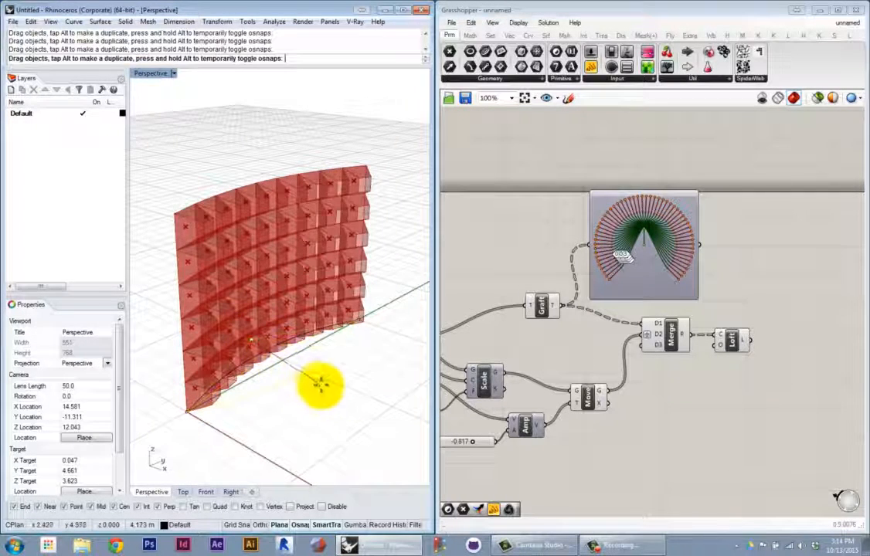
{"action": "right_click_drag", "start_coordinate": [364, 420], "coordinate": [317, 170]}
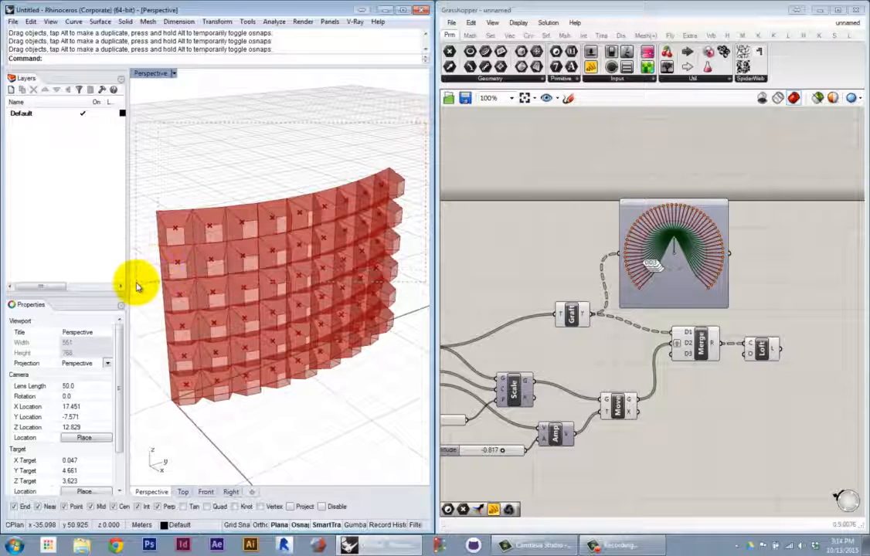
Examine the reshaped facade from several angles and review the Grasshopper definition that generates it
{"action": "right_click_drag", "start_coordinate": [286, 298], "coordinate": [323, 239]}
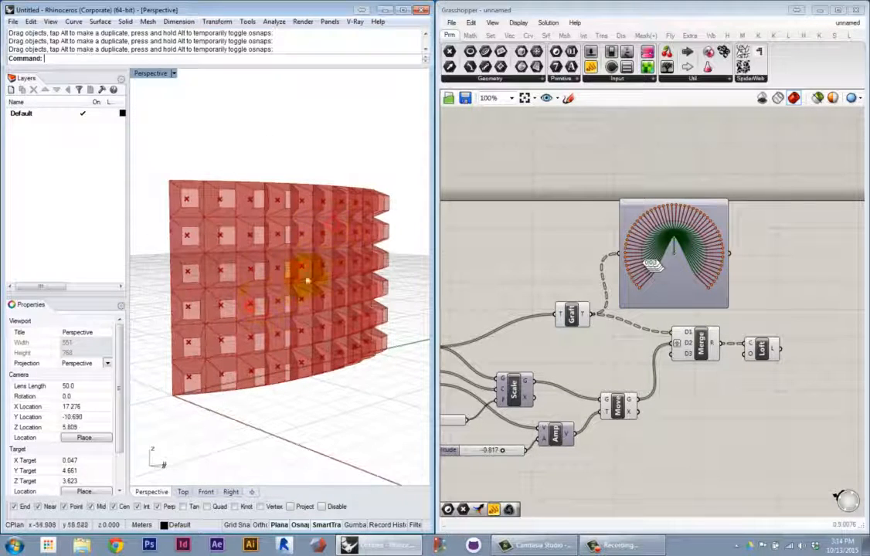
{"action": "right_click_drag", "start_coordinate": [306, 281], "coordinate": [353, 248]}
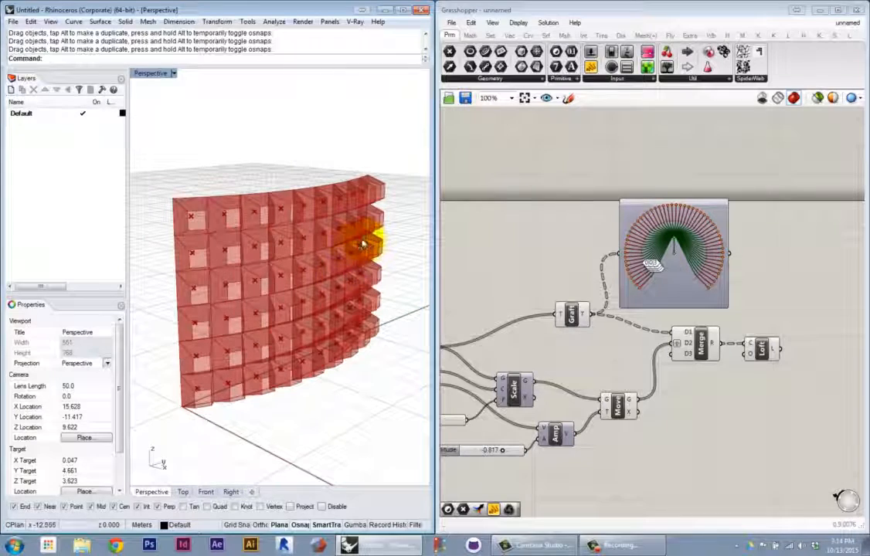
{"action": "right_click_drag", "start_coordinate": [390, 310], "coordinate": [356, 350], "text": "shift"}
{"action": "scroll", "coordinate": [385, 335], "scroll_direction": "up", "scroll_amount": 2}
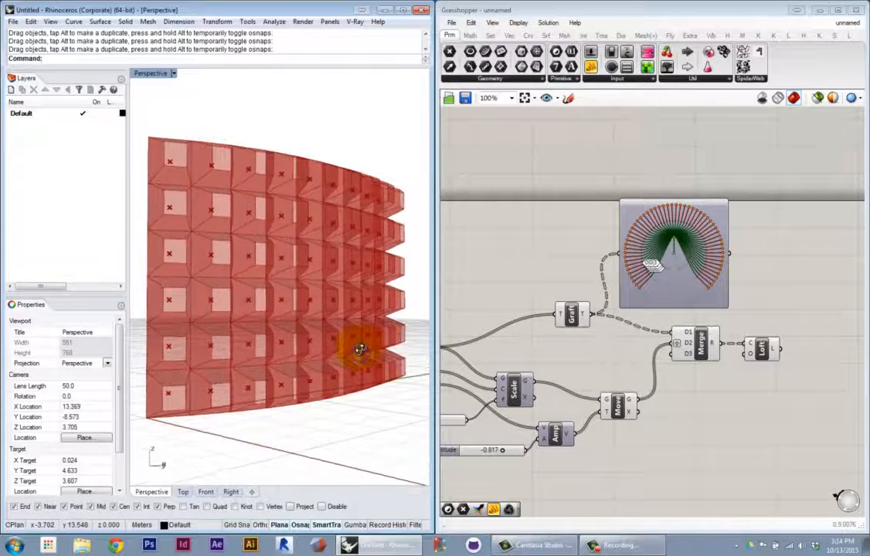
{"action": "scroll", "coordinate": [749, 363], "scroll_direction": "down", "scroll_amount": 6}
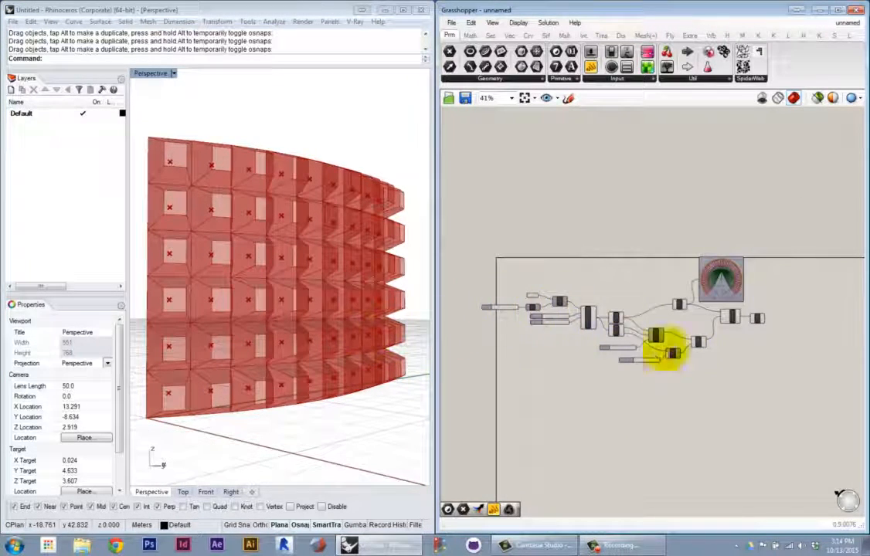
{"action": "scroll", "coordinate": [761, 344], "scroll_direction": "up", "scroll_amount": 7}
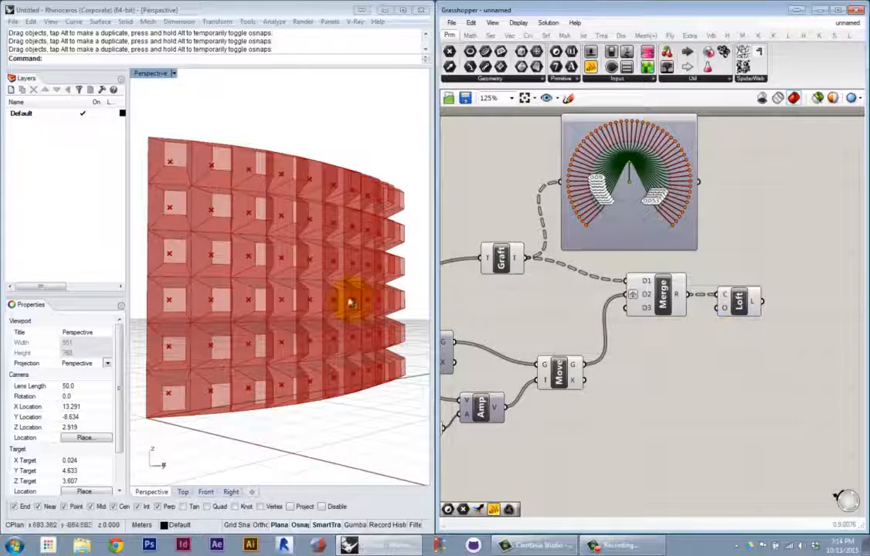
{"action": "right_click_drag", "start_coordinate": [357, 309], "coordinate": [358, 315]}
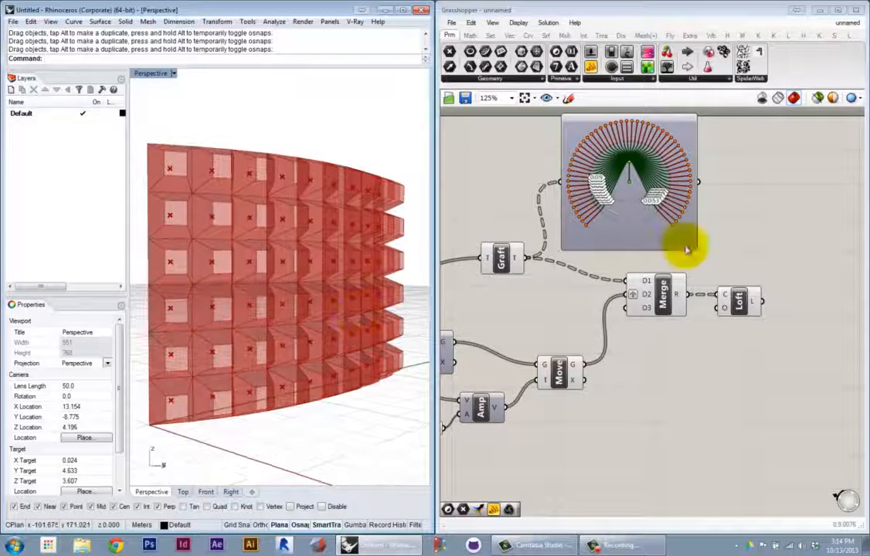
{"action": "left_click", "coordinate": [775, 264]}
{"action": "right_click_drag", "start_coordinate": [759, 221], "coordinate": [778, 251]}
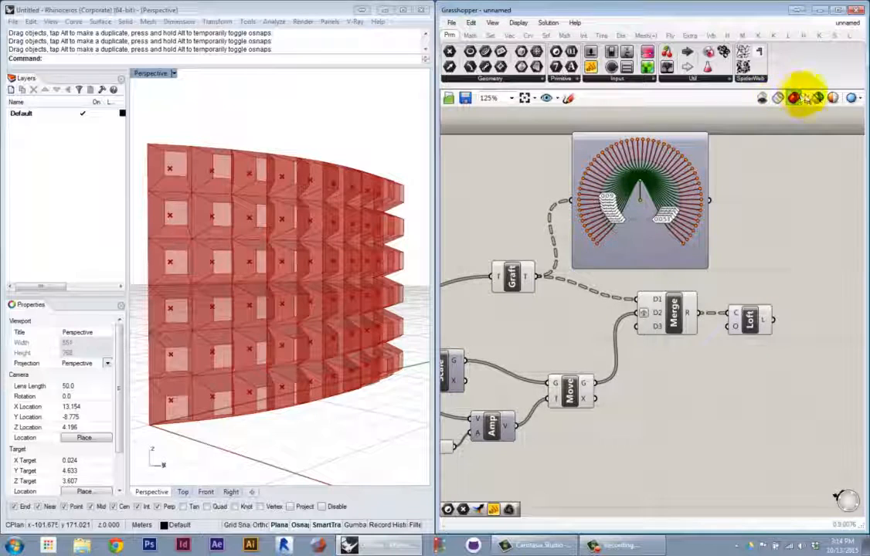
Compare the facade with preview geometry off, in wireframe and shaded, ending on the shaded preview
{"action": "left_click", "coordinate": [761, 99]}
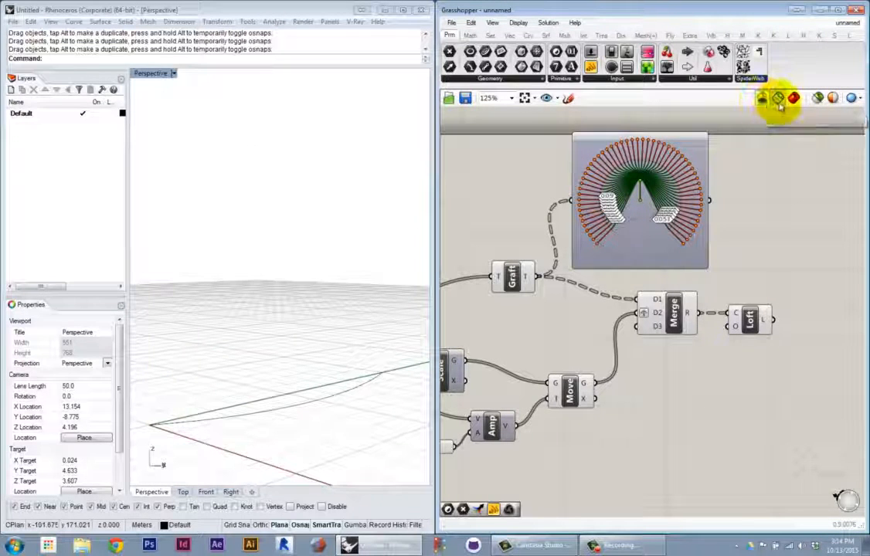
{"action": "left_click", "coordinate": [777, 98]}
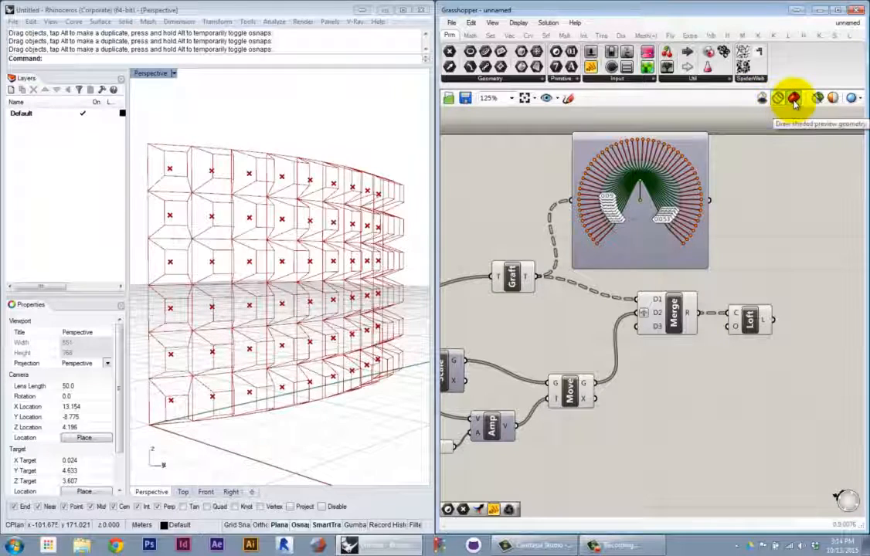
{"action": "left_click", "coordinate": [794, 99]}
{"action": "right_click_drag", "start_coordinate": [310, 253], "coordinate": [332, 268]}
Limit the preview to selected components to examine Merge and Loft in isolation, and restore the full preview
{"action": "left_click", "coordinate": [819, 99]}
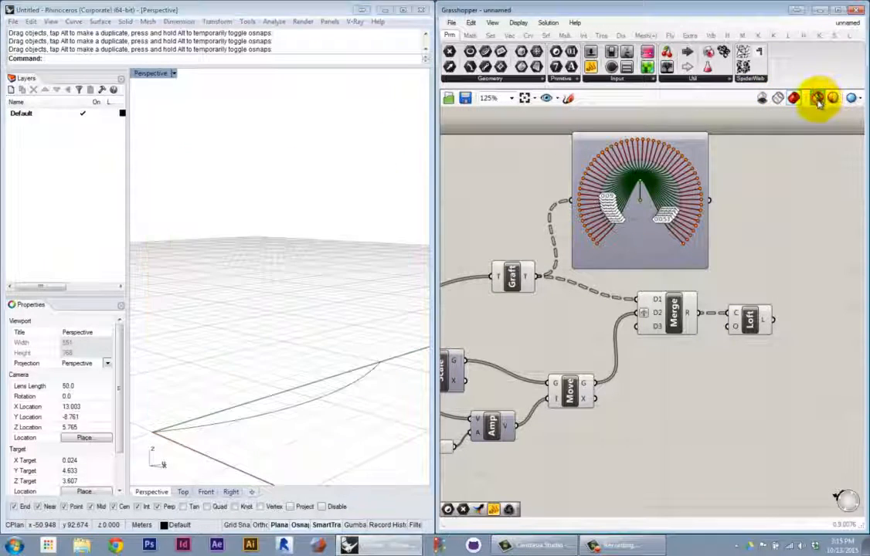
{"action": "left_click", "coordinate": [753, 315]}
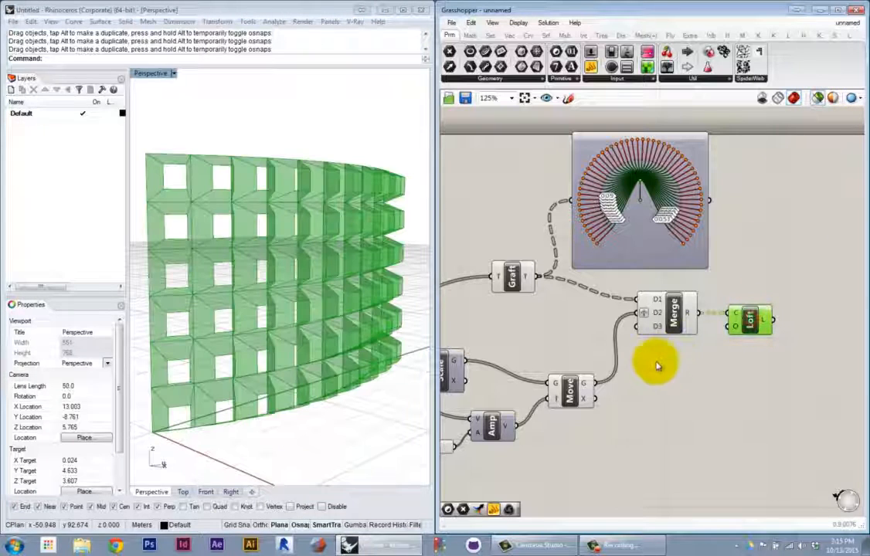
{"action": "left_click", "coordinate": [673, 313]}
{"action": "left_click", "coordinate": [751, 319]}
{"action": "right_click_drag", "start_coordinate": [699, 429], "coordinate": [664, 417]}
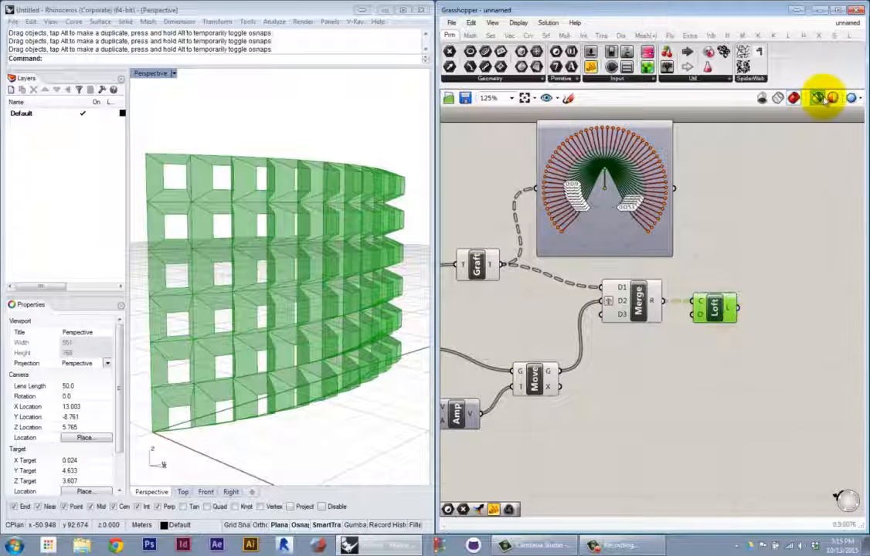
{"action": "left_click", "coordinate": [821, 99]}
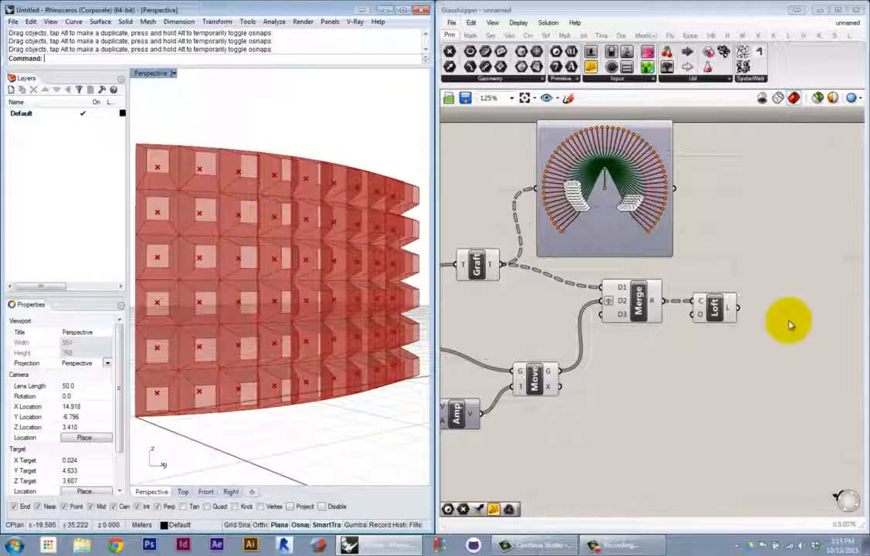
Move the Loft component slightly below and away from Merge, and check its geometry in Rhino
{"action": "right_click_drag", "start_coordinate": [670, 392], "coordinate": [731, 368]}
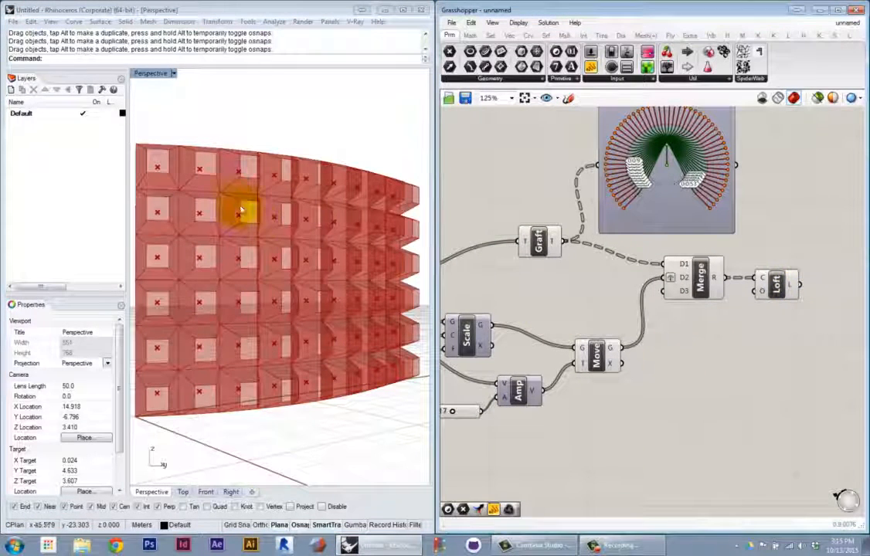
{"action": "left_click", "coordinate": [701, 285]}
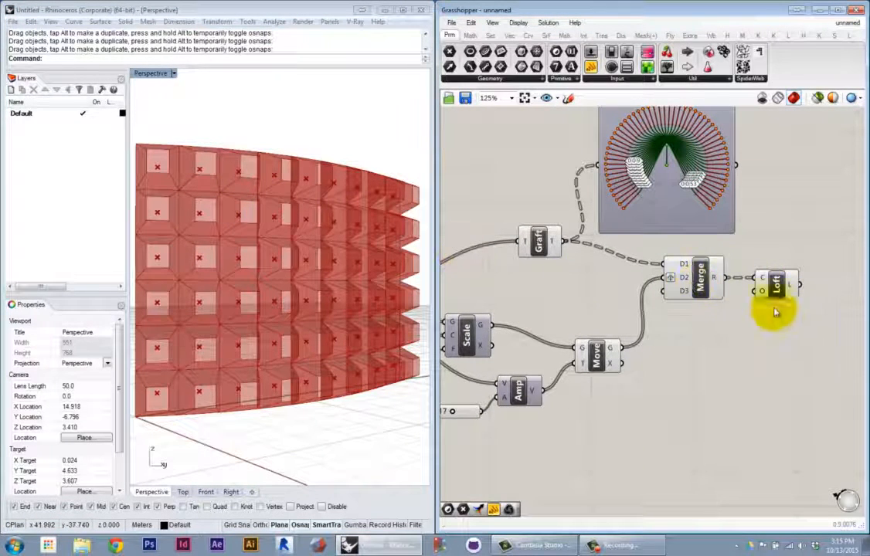
{"action": "right_click_drag", "start_coordinate": [776, 312], "coordinate": [663, 349]}
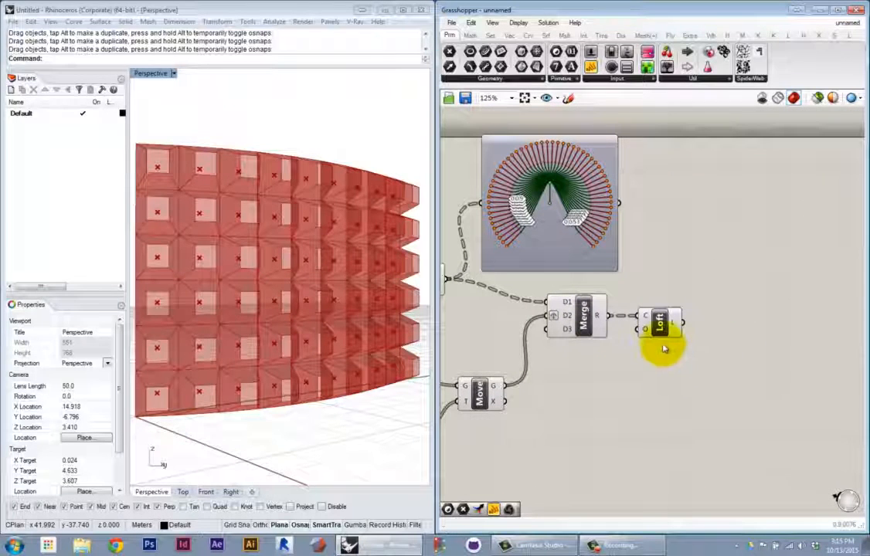
{"action": "left_click_drag", "start_coordinate": [659, 327], "coordinate": [668, 351]}
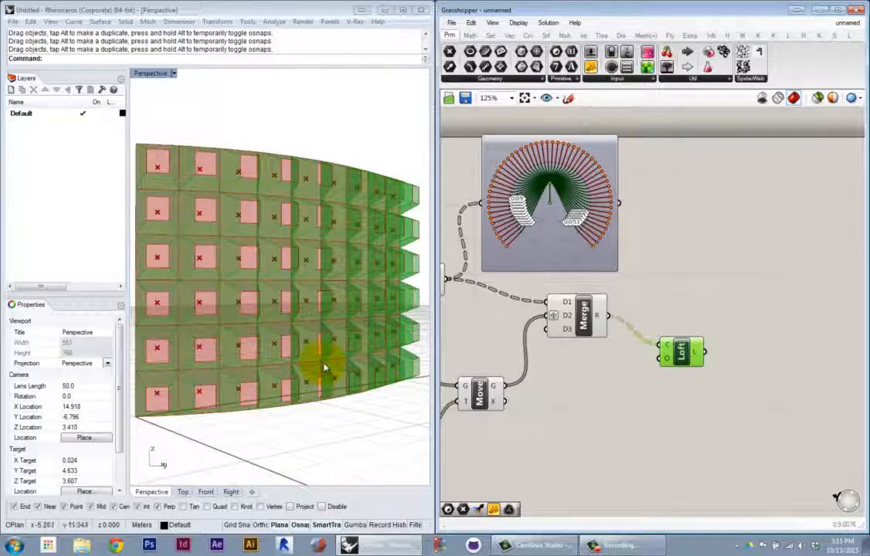
{"action": "left_click", "coordinate": [207, 302]}
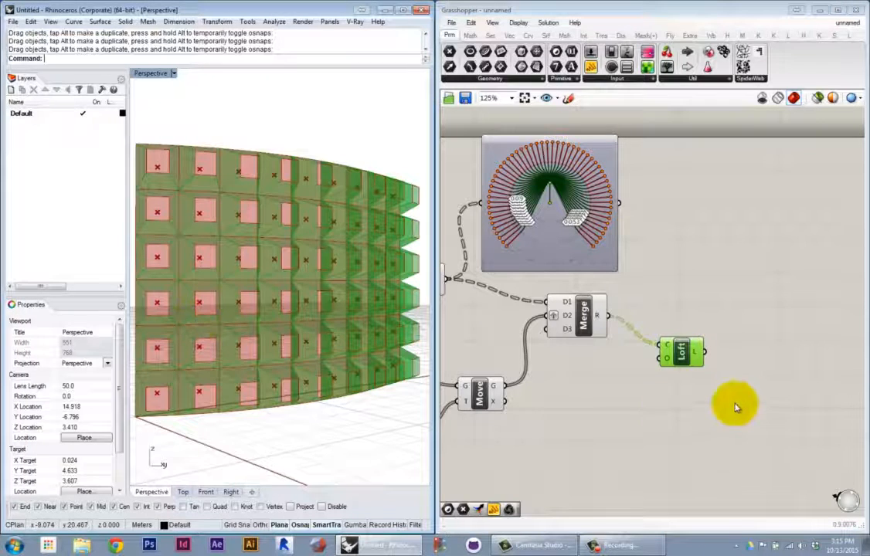
{"action": "left_click", "coordinate": [708, 405]}
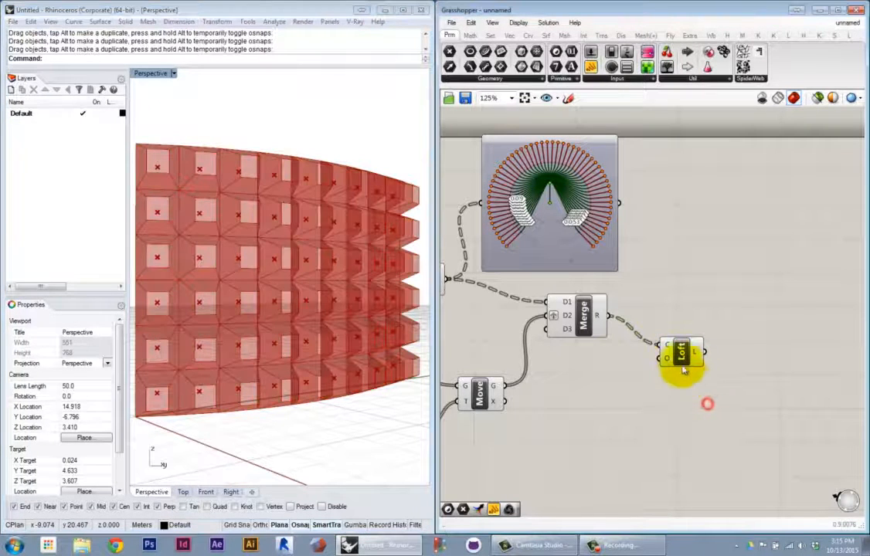
Bake the Loft component's geometry into Rhino on the Default layer, ungrouped
{"action": "left_click", "coordinate": [679, 353]}
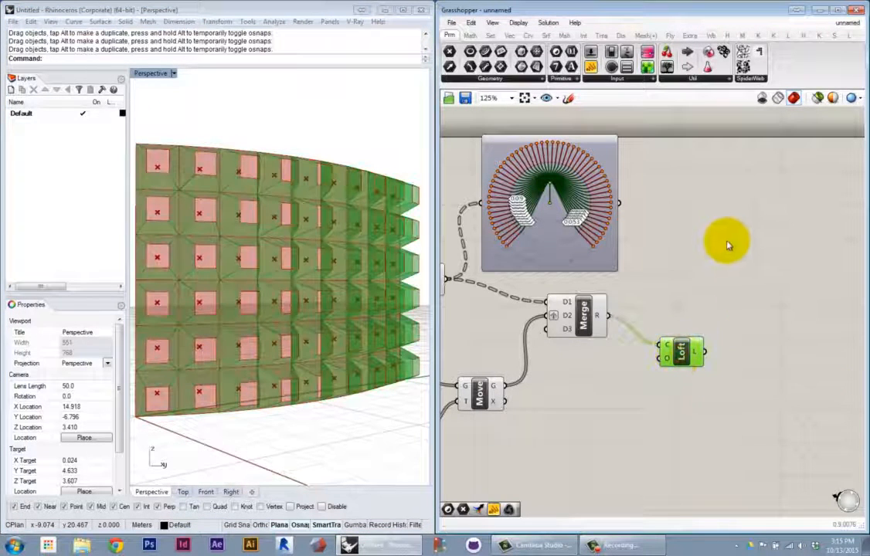
{"action": "middle_click", "coordinate": [742, 250]}
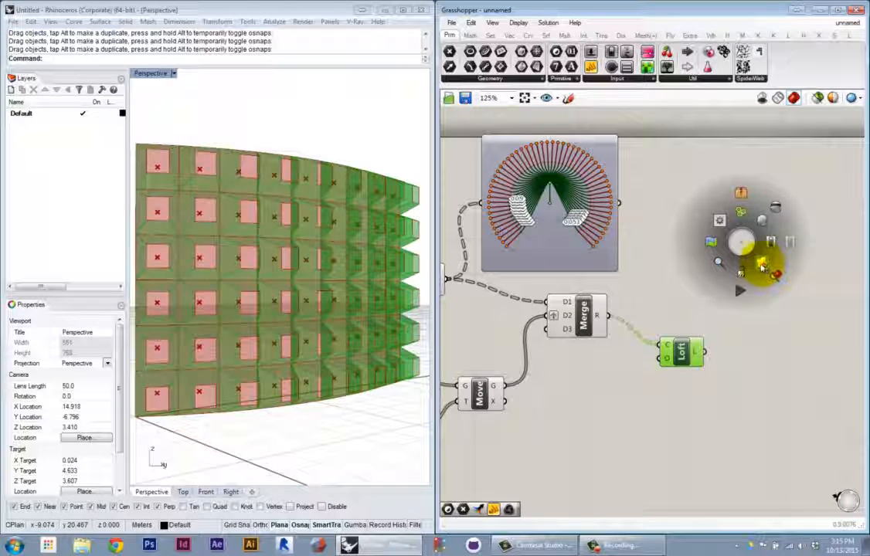
{"action": "left_click", "coordinate": [765, 351]}
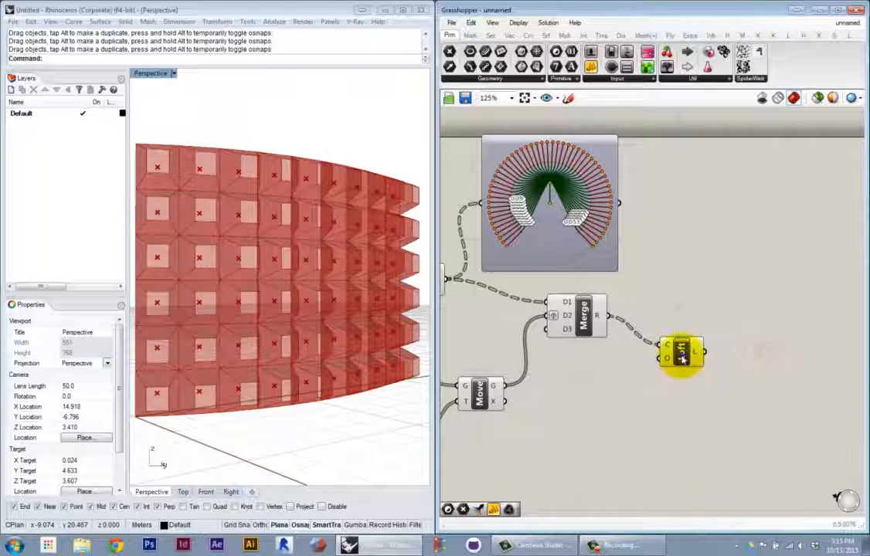
{"action": "right_click", "coordinate": [682, 357]}
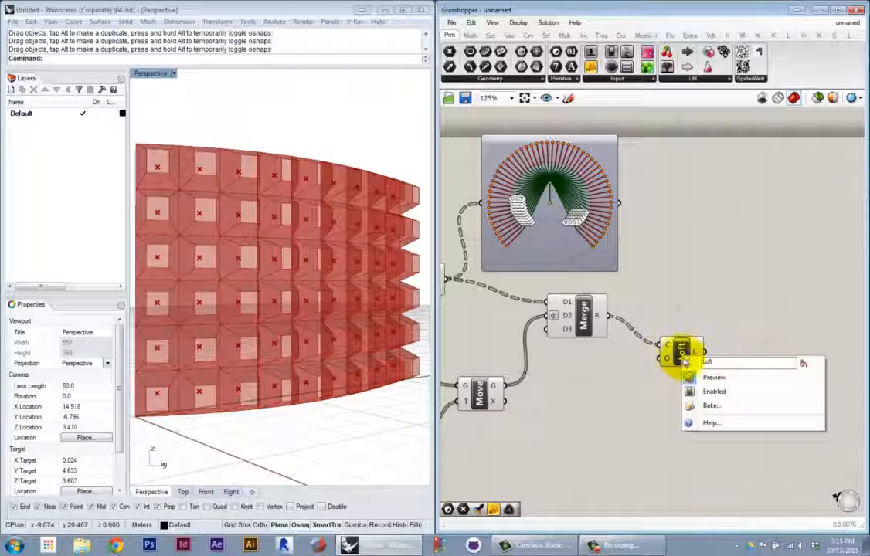
{"action": "left_click", "coordinate": [690, 409]}
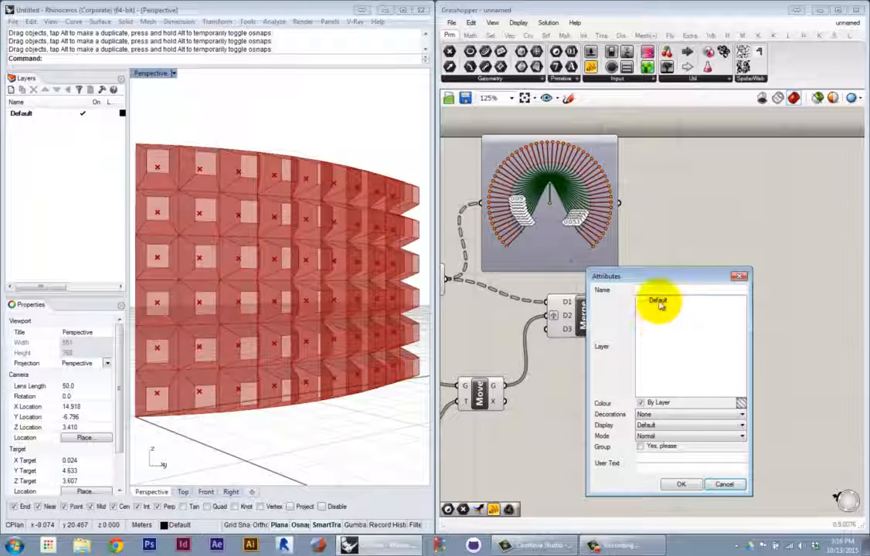
{"action": "left_click", "coordinate": [682, 485]}
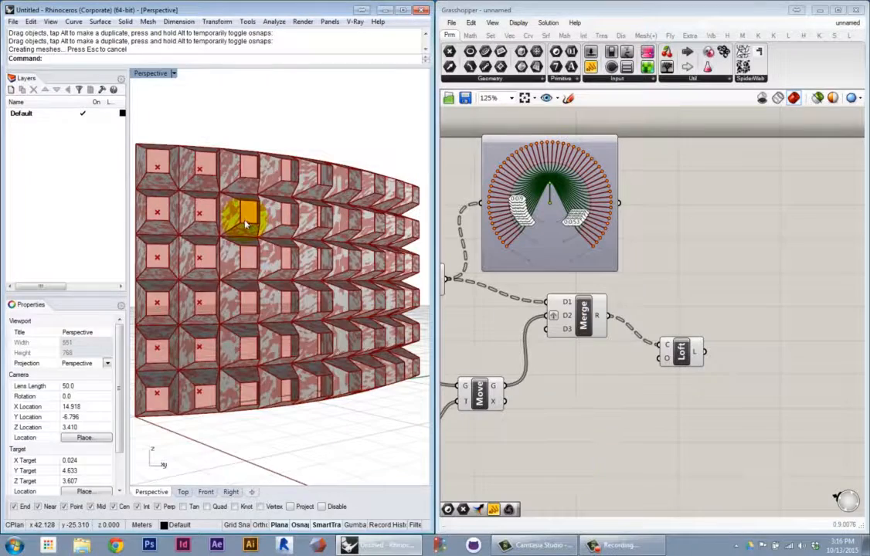
Check the baked facade by selecting individual modules one after another along its top row
{"action": "right_click_drag", "start_coordinate": [246, 224], "coordinate": [217, 204]}
{"action": "left_click", "coordinate": [230, 204]}
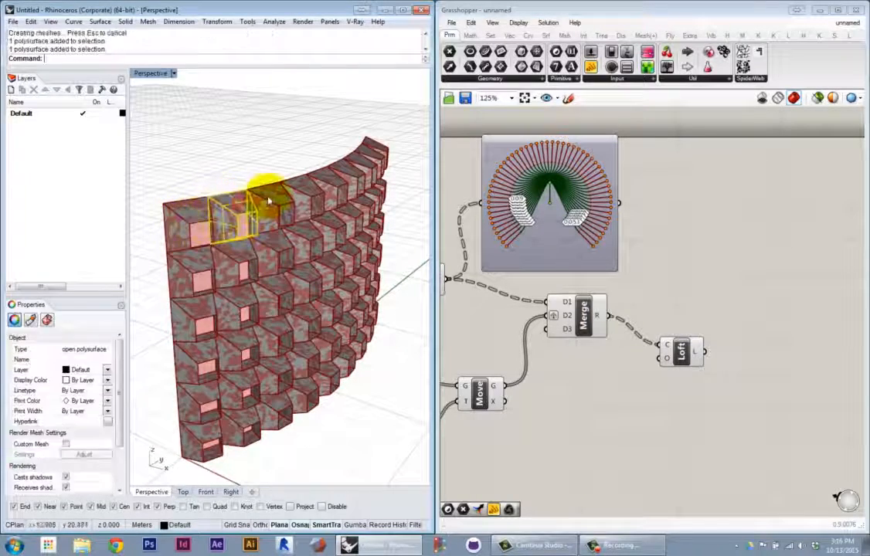
{"action": "left_click", "coordinate": [269, 200]}
{"action": "left_click", "coordinate": [306, 192]}
{"action": "left_click", "coordinate": [335, 180]}
{"action": "left_click", "coordinate": [361, 166]}
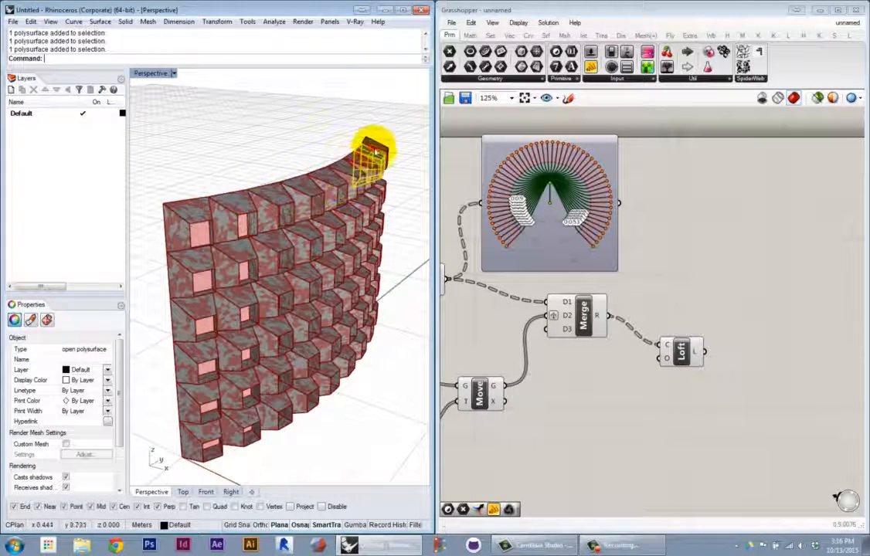
Check further individual modules of the baked facade, including the far end of the top row and the second row
{"action": "left_click", "coordinate": [377, 149]}
{"action": "right_click_drag", "start_coordinate": [404, 201], "coordinate": [262, 236]}
{"action": "scroll", "coordinate": [262, 237], "scroll_direction": "up", "scroll_amount": 6}
{"action": "left_click", "coordinate": [262, 236]}
{"action": "left_click", "coordinate": [333, 205]}
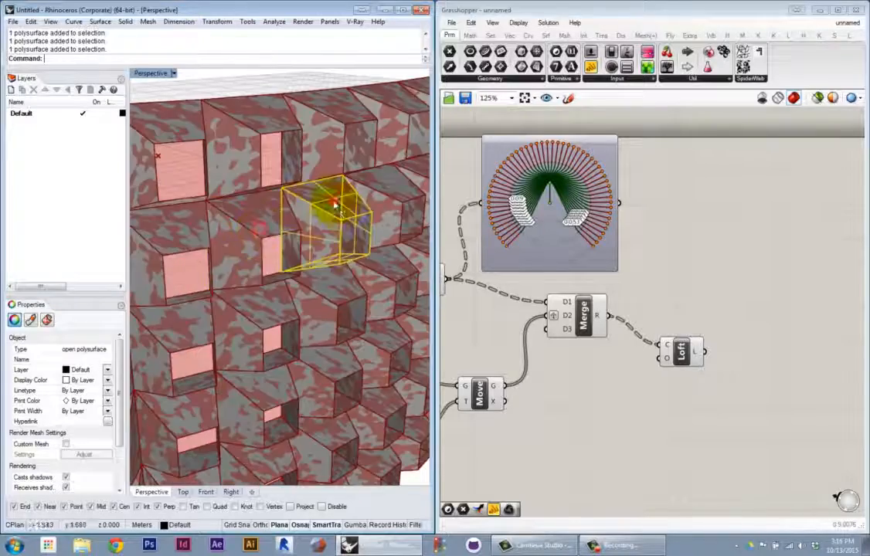
{"action": "scroll", "coordinate": [335, 206], "scroll_direction": "down", "scroll_amount": 10}
{"action": "left_click", "coordinate": [336, 156]}
{"action": "scroll", "coordinate": [393, 183], "scroll_direction": "up", "scroll_amount": 5}
Hide the Grasshopper geometry preview and check several baked top-row modules on their own
{"action": "left_click", "coordinate": [762, 99]}
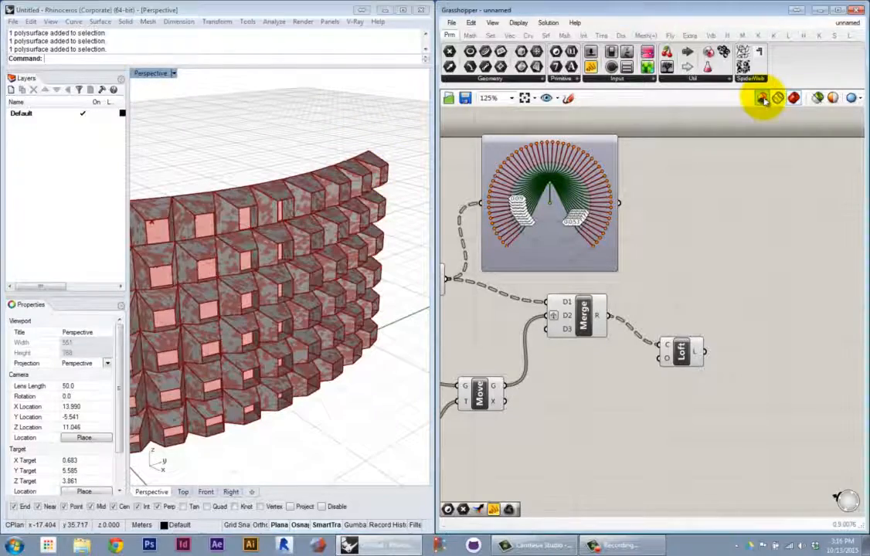
{"action": "right_click_drag", "start_coordinate": [301, 389], "coordinate": [352, 419]}
{"action": "left_click", "coordinate": [184, 246]}
{"action": "left_click", "coordinate": [218, 222]}
{"action": "left_click", "coordinate": [259, 212]}
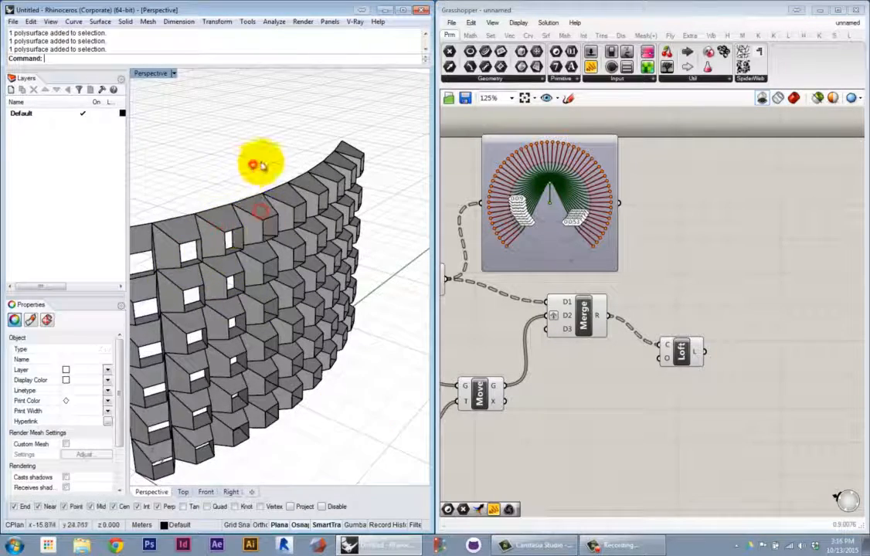
{"action": "scroll", "coordinate": [263, 166], "scroll_direction": "down", "scroll_amount": 6}
{"action": "scroll", "coordinate": [182, 215], "scroll_direction": "up", "scroll_amount": 8}
Try pulling two baked top-row modules up and away from the facade, and undo both moves
{"action": "left_click_drag", "start_coordinate": [184, 218], "coordinate": [199, 160]}
{"action": "left_click_drag", "start_coordinate": [254, 199], "coordinate": [272, 158]}
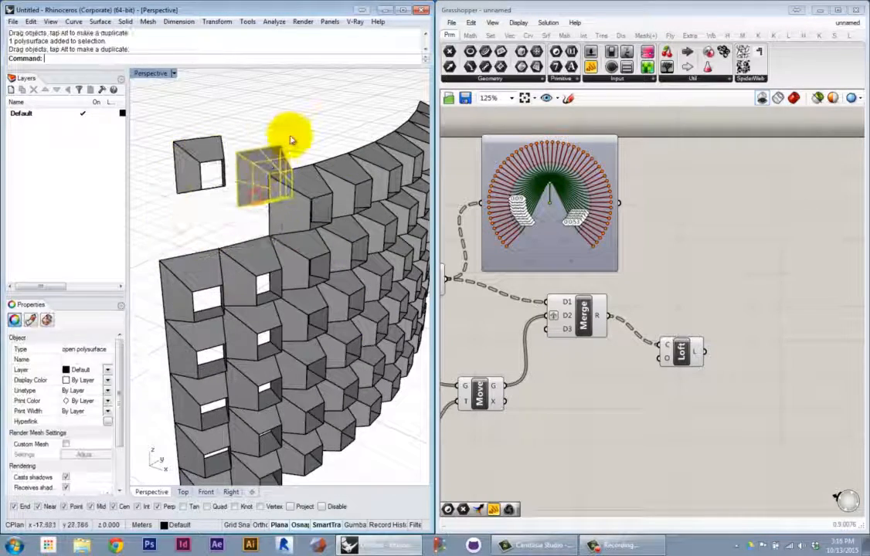
{"action": "mouse_move", "coordinate": [290, 140]}
{"action": "right_mouse_down"}
{"action": "mouse_move", "coordinate": [324, 130]}
{"action": "mouse_move", "coordinate": [295, 132]}
{"action": "mouse_move", "coordinate": [281, 287]}
{"action": "mouse_move", "coordinate": [219, 249]}
{"action": "mouse_move", "coordinate": [317, 282]}
{"action": "mouse_move", "coordinate": [307, 270]}
{"action": "right_mouse_up"}
{"action": "left_click", "coordinate": [320, 130]}
{"action": "key", "text": "ctrl+z"}
{"action": "key", "text": "ctrl+z"}
{"action": "scroll", "coordinate": [306, 139], "scroll_direction": "down", "scroll_amount": 3}
Restore the shaded Grasshopper preview and check individual modules along the facade's bottom row
{"action": "left_click", "coordinate": [794, 98]}
{"action": "right_click_drag", "start_coordinate": [284, 366], "coordinate": [271, 374], "text": "shift"}
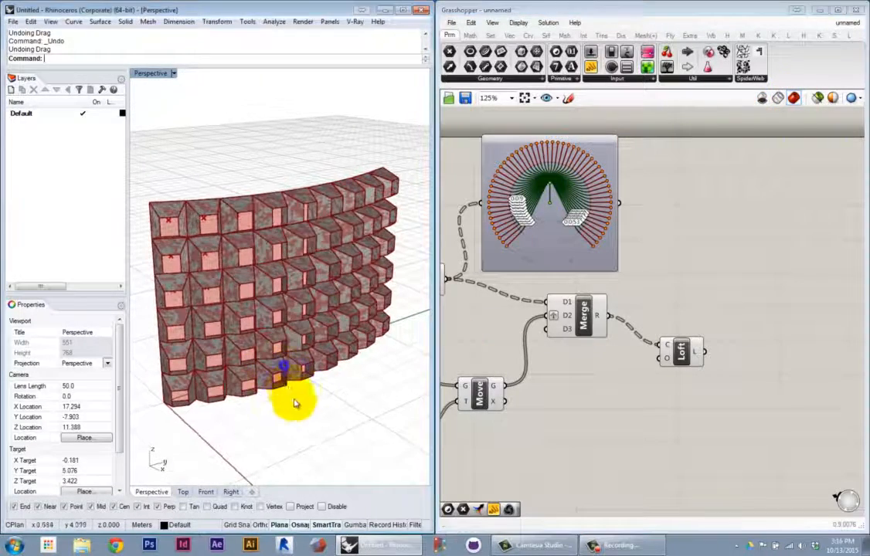
{"action": "left_click", "coordinate": [287, 380]}
{"action": "left_click", "coordinate": [281, 411]}
{"action": "right_click_drag", "start_coordinate": [279, 411], "coordinate": [236, 428]}
{"action": "left_click", "coordinate": [257, 388]}
{"action": "left_click", "coordinate": [270, 399]}
Examine the module openings up close alongside the Scale and Amplitude components and their sliders
{"action": "right_click_drag", "start_coordinate": [495, 362], "coordinate": [650, 367]}
{"action": "right_click_drag", "start_coordinate": [337, 384], "coordinate": [350, 348]}
{"action": "scroll", "coordinate": [245, 237], "scroll_direction": "up", "scroll_amount": 9}
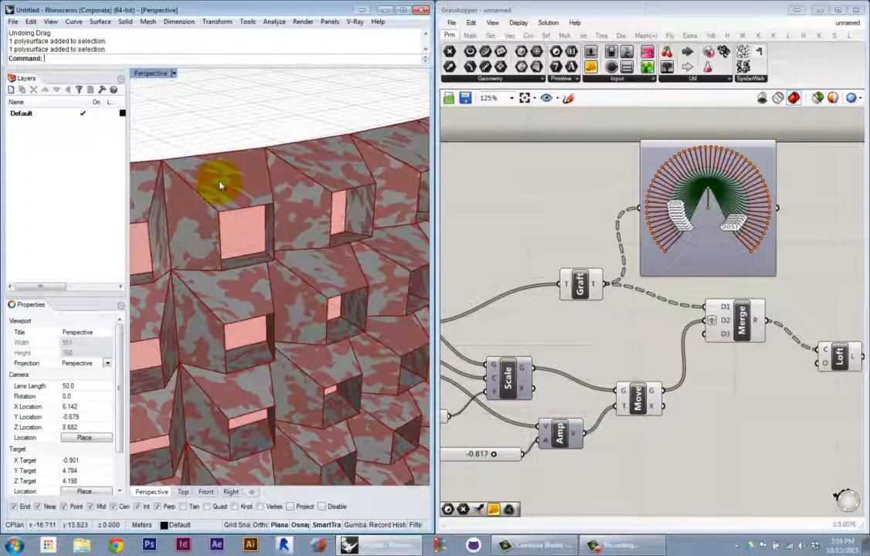
{"action": "scroll", "coordinate": [221, 186], "scroll_direction": "up", "scroll_amount": 3}
{"action": "right_click_drag", "start_coordinate": [543, 333], "coordinate": [734, 284]}
{"action": "scroll", "coordinate": [615, 370], "scroll_direction": "down", "scroll_amount": 1}
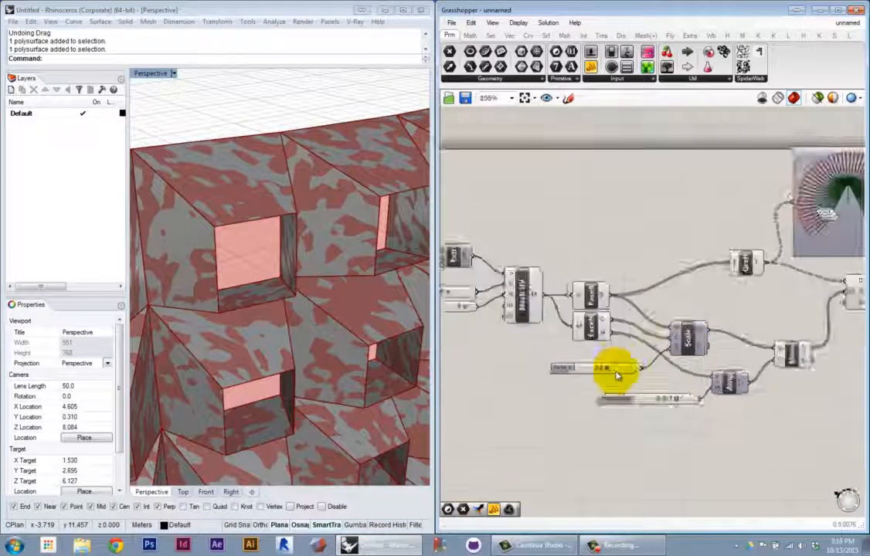
{"action": "scroll", "coordinate": [617, 370], "scroll_direction": "up", "scroll_amount": 2}
{"action": "mouse_move", "coordinate": [602, 369]}
{"action": "left_mouse_down"}
{"action": "mouse_move", "coordinate": [560, 375]}
{"action": "mouse_move", "coordinate": [617, 376]}
{"action": "left_mouse_up"}
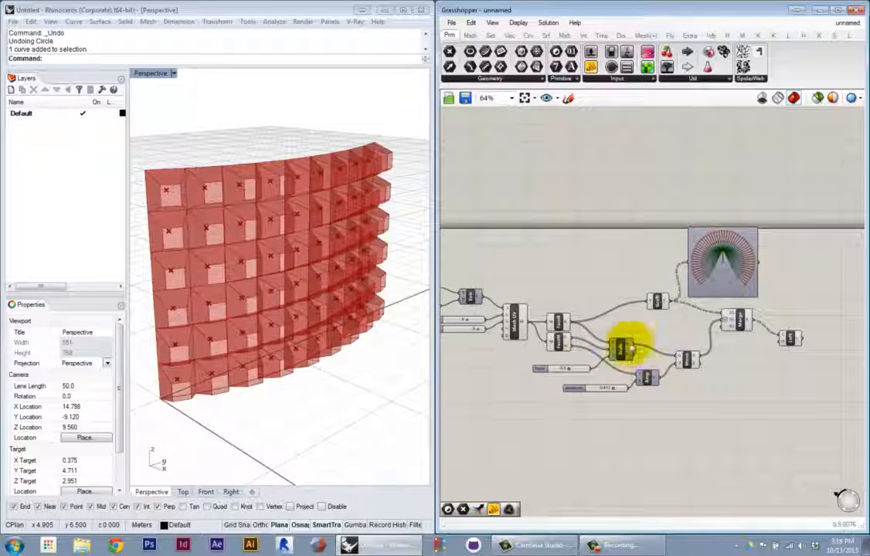
Inspect the open base curve under the facade and the Geo parameter that feeds Extrude
{"action": "right_click_drag", "start_coordinate": [550, 331], "coordinate": [647, 354]}
{"action": "left_click", "coordinate": [294, 368]}
{"action": "scroll", "coordinate": [285, 382], "scroll_direction": "up", "scroll_amount": 5}
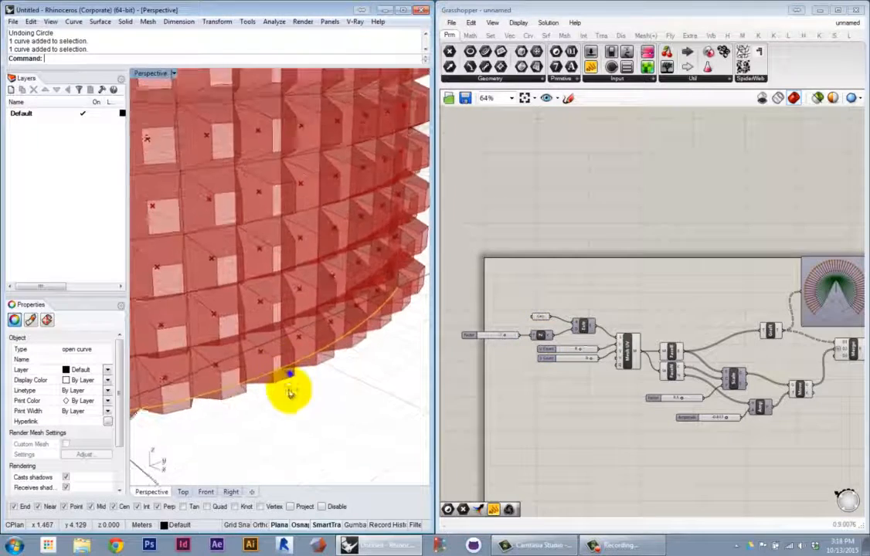
{"action": "scroll", "coordinate": [540, 334], "scroll_direction": "up", "scroll_amount": 3}
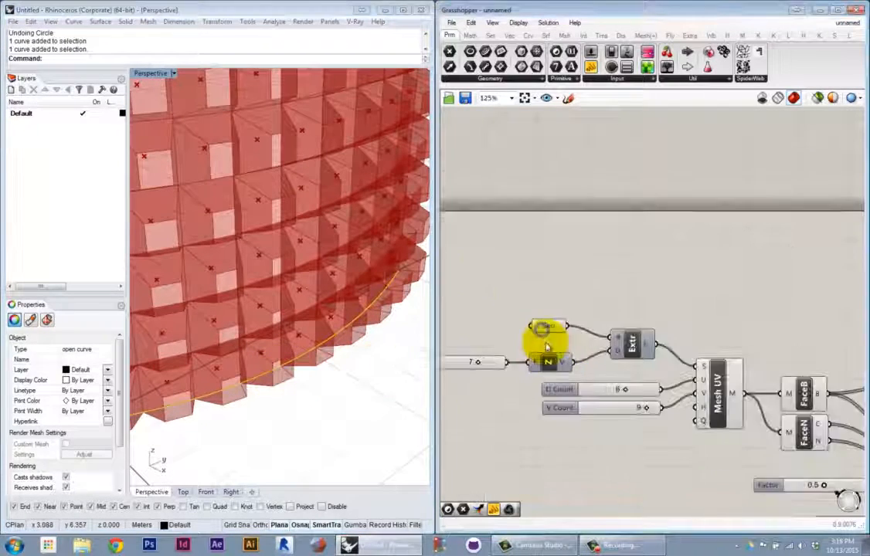
{"action": "scroll", "coordinate": [644, 361], "scroll_direction": "down", "scroll_amount": 5}
{"action": "left_click", "coordinate": [339, 377]}
{"action": "scroll", "coordinate": [340, 380], "scroll_direction": "down", "scroll_amount": 6}
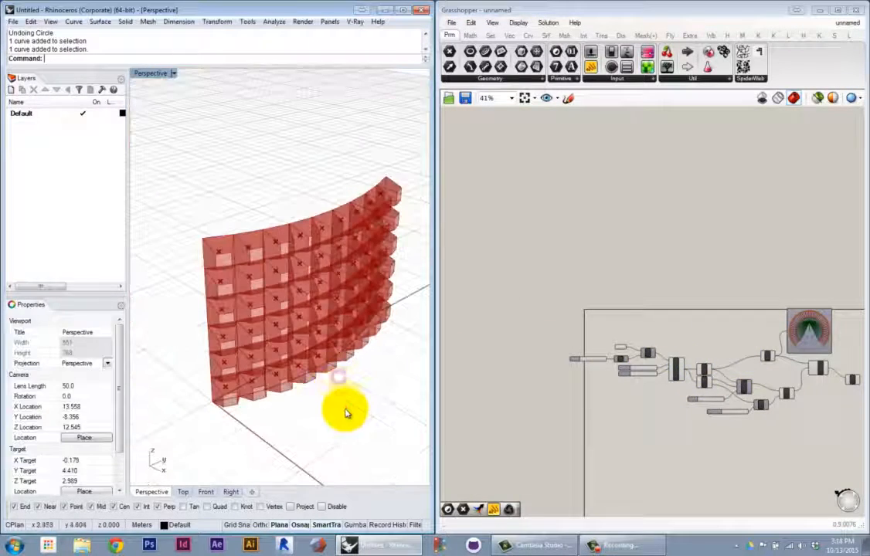
Draw a freely sized circle in Rhino centred on the origin, at the facade's near base corner
{"action": "right_click_drag", "start_coordinate": [352, 414], "coordinate": [301, 414], "text": "shift"}
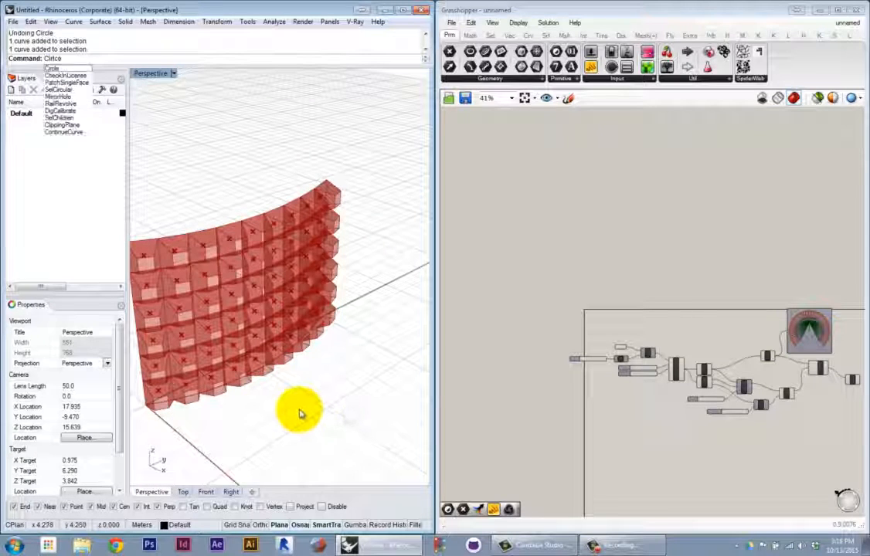
{"action": "type", "text": "Circle"}
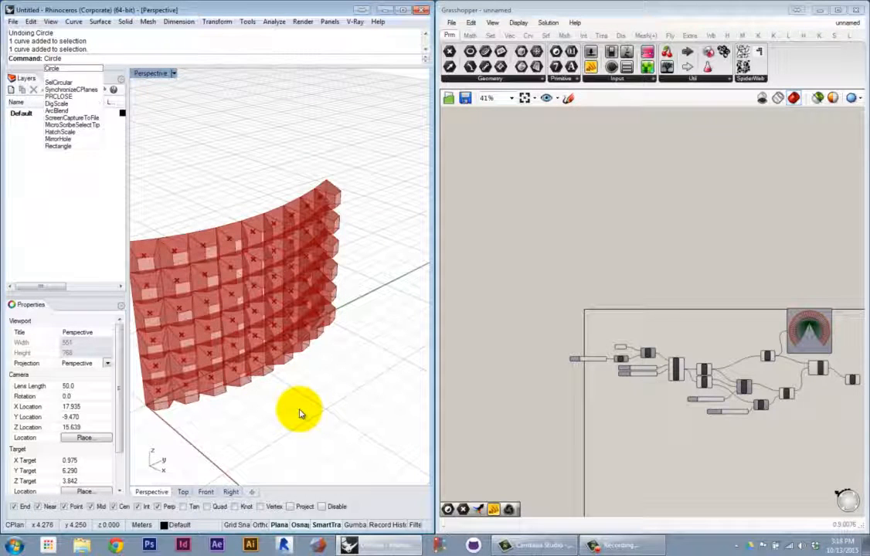
{"action": "key", "text": "Return"}
{"action": "type", "text": "0"}
{"action": "key", "text": "Return"}
{"action": "scroll", "coordinate": [209, 410], "scroll_direction": "down", "scroll_amount": 2}
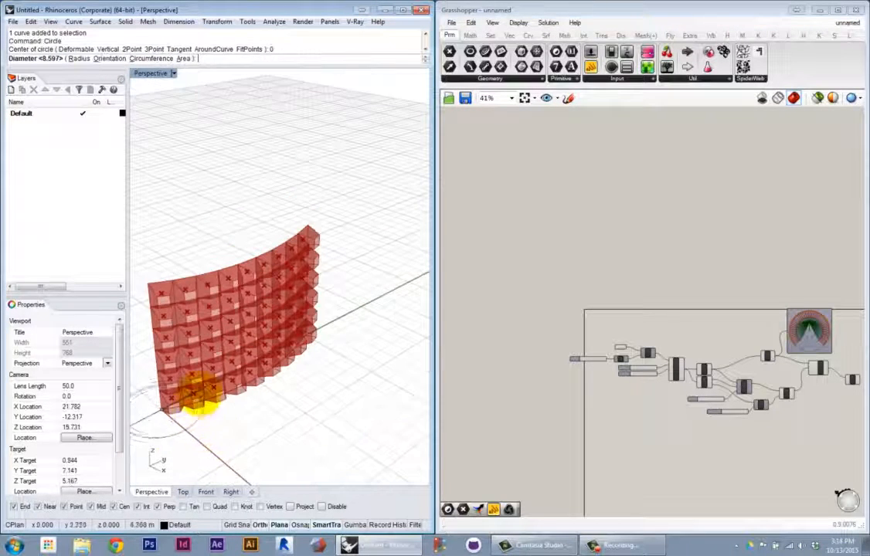
{"action": "left_click", "coordinate": [197, 394]}
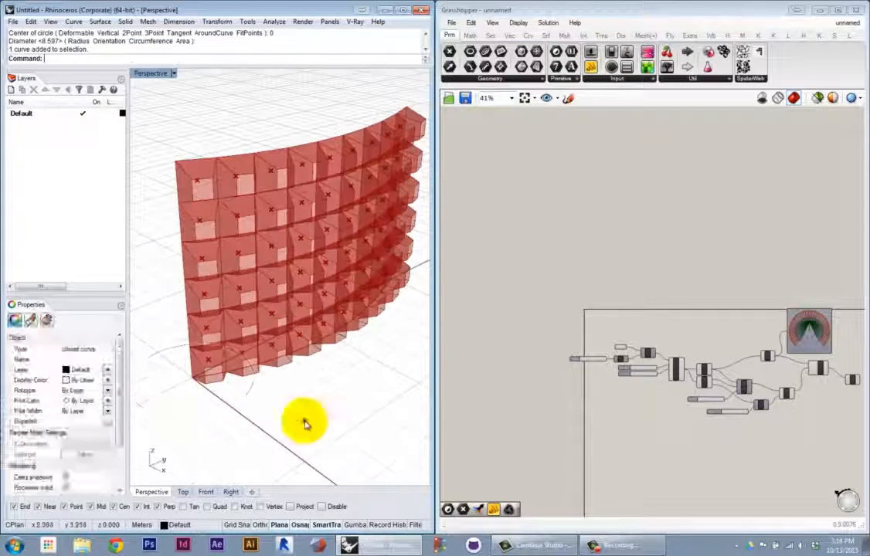
{"action": "left_click", "coordinate": [303, 418]}
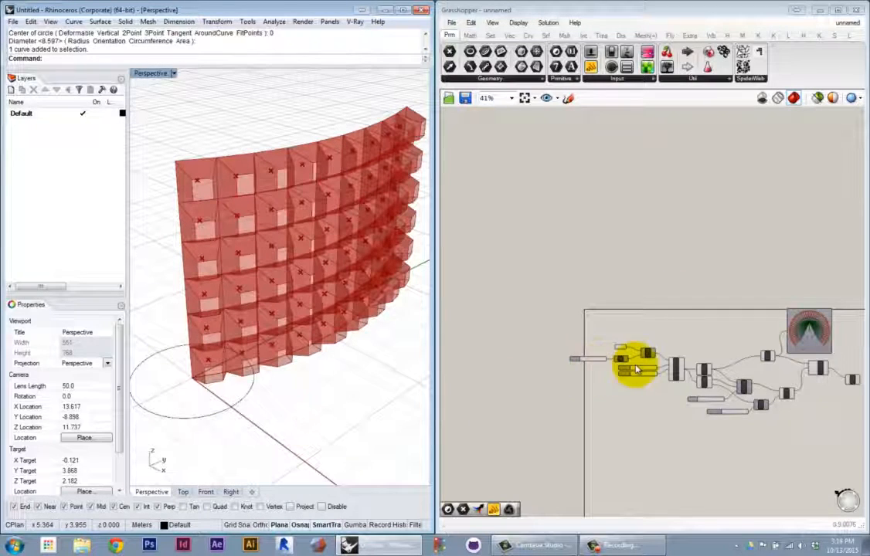
Set the Geo parameter to reference the circle as its single geometry in place of the open curve
{"action": "right_click_drag", "start_coordinate": [616, 353], "coordinate": [609, 365]}
{"action": "scroll", "coordinate": [612, 368], "scroll_direction": "up", "scroll_amount": 5}
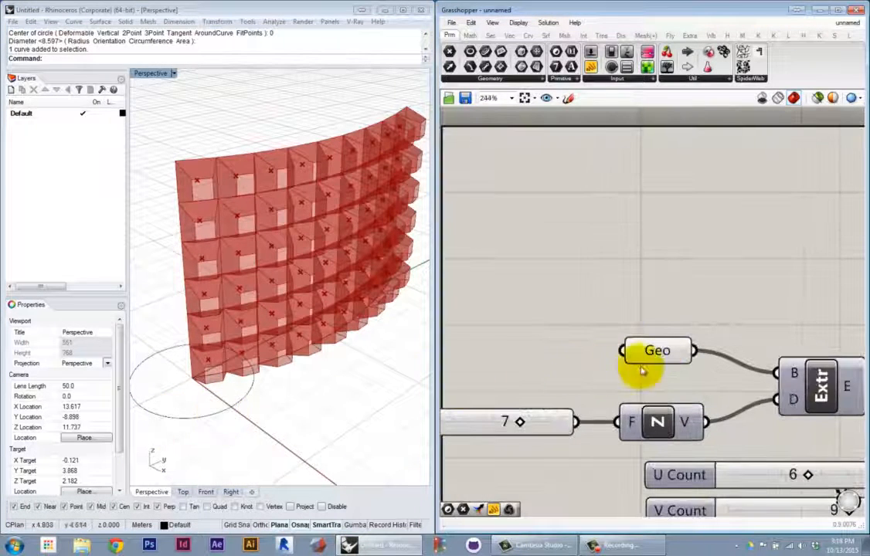
{"action": "right_click", "coordinate": [657, 352]}
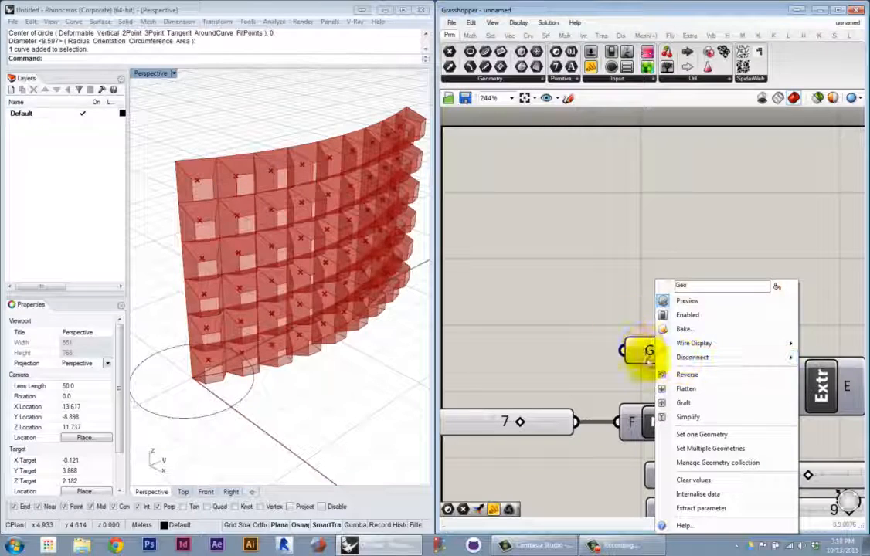
{"action": "left_click", "coordinate": [697, 437]}
{"action": "left_click", "coordinate": [240, 410]}
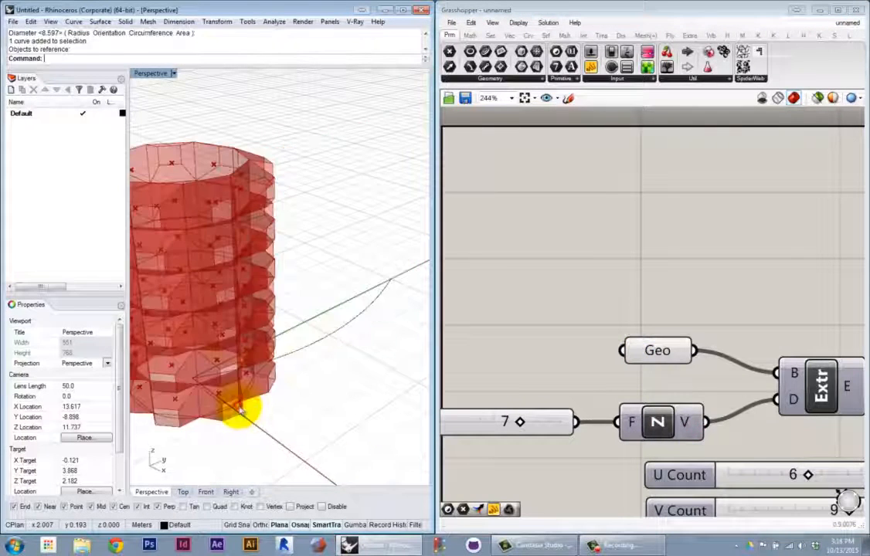
{"action": "right_click_drag", "start_coordinate": [301, 443], "coordinate": [379, 398]}
{"action": "right_click_drag", "start_coordinate": [298, 368], "coordinate": [242, 394]}
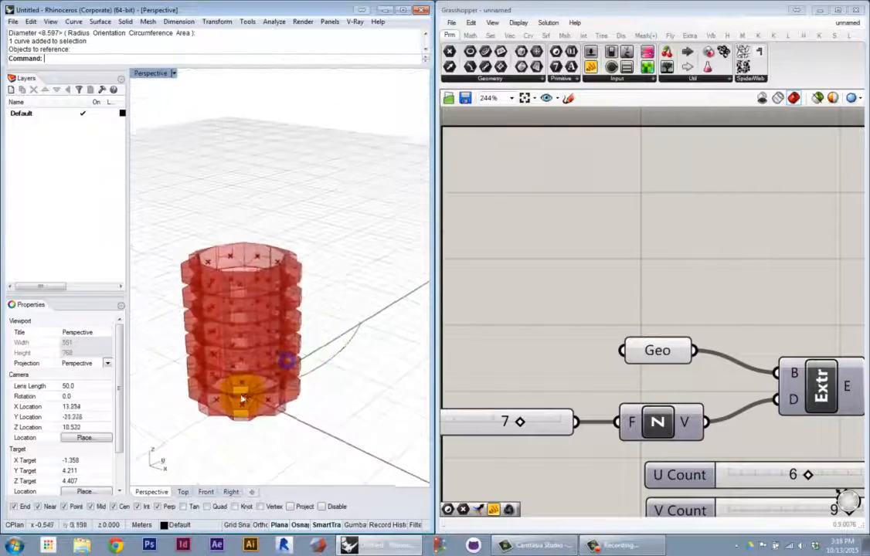
Turn off the preview of the upstream components, including Geo and Extrude, and view the cylindrical facade from above
{"action": "scroll", "coordinate": [272, 389], "scroll_direction": "up", "scroll_amount": 4}
{"action": "right_click_drag", "start_coordinate": [637, 314], "coordinate": [491, 303]}
{"action": "scroll", "coordinate": [492, 305], "scroll_direction": "down", "scroll_amount": 5}
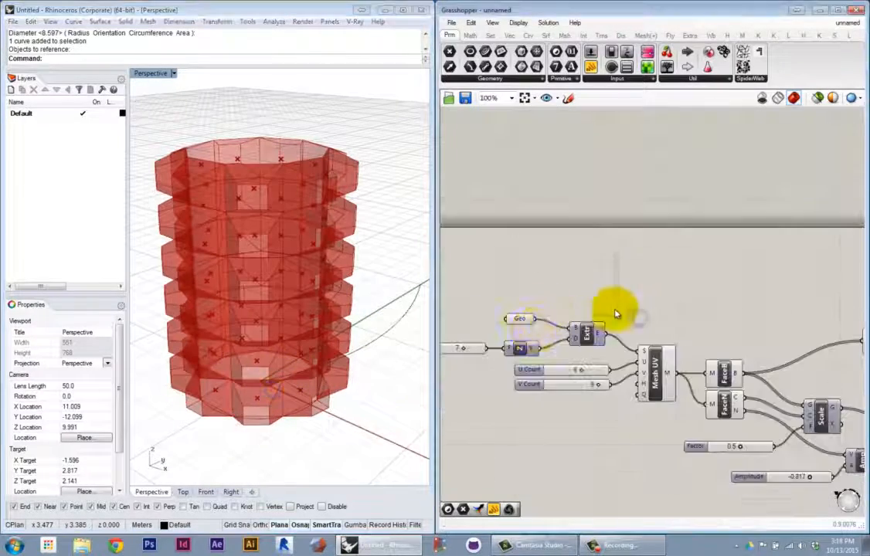
{"action": "right_click", "coordinate": [515, 317]}
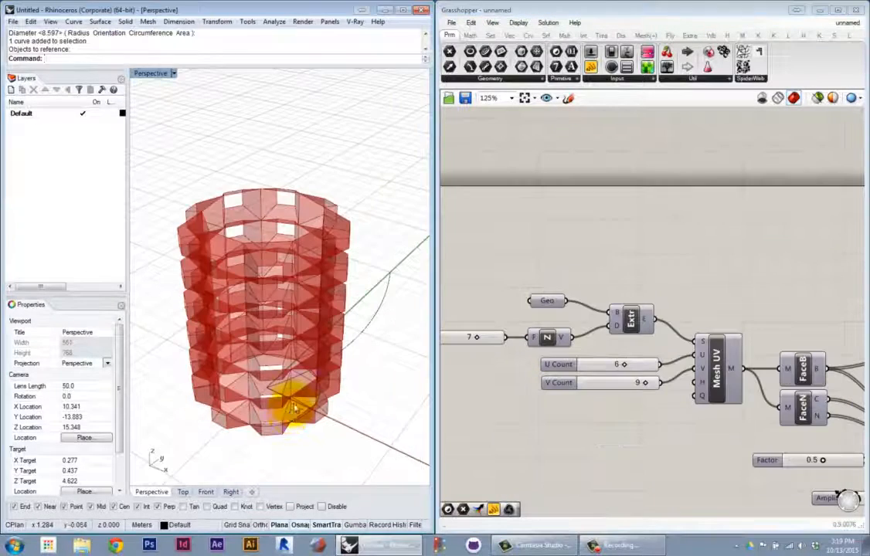
{"action": "right_click_drag", "start_coordinate": [292, 404], "coordinate": [287, 440]}
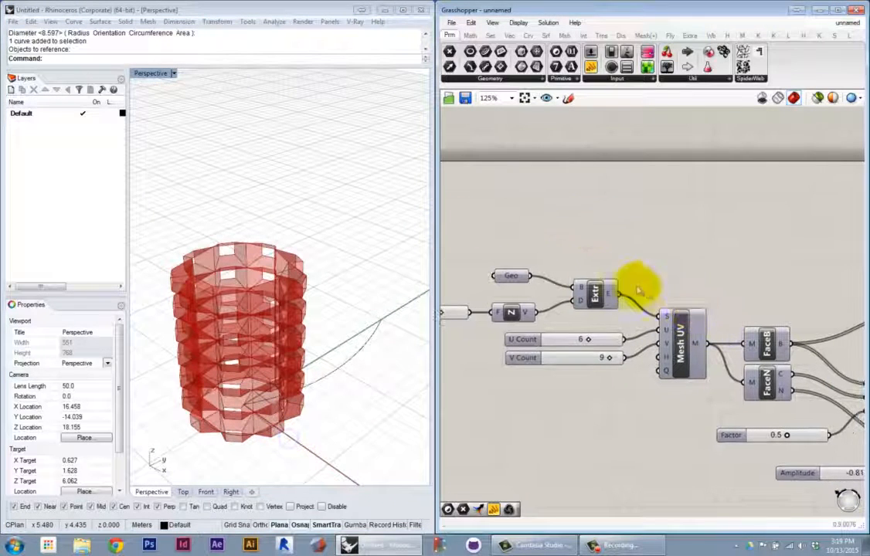
Extrude the original open base curve in Rhino by a distance of 10
{"action": "left_click", "coordinate": [337, 371]}
{"action": "right_click_drag", "start_coordinate": [342, 372], "coordinate": [335, 392]}
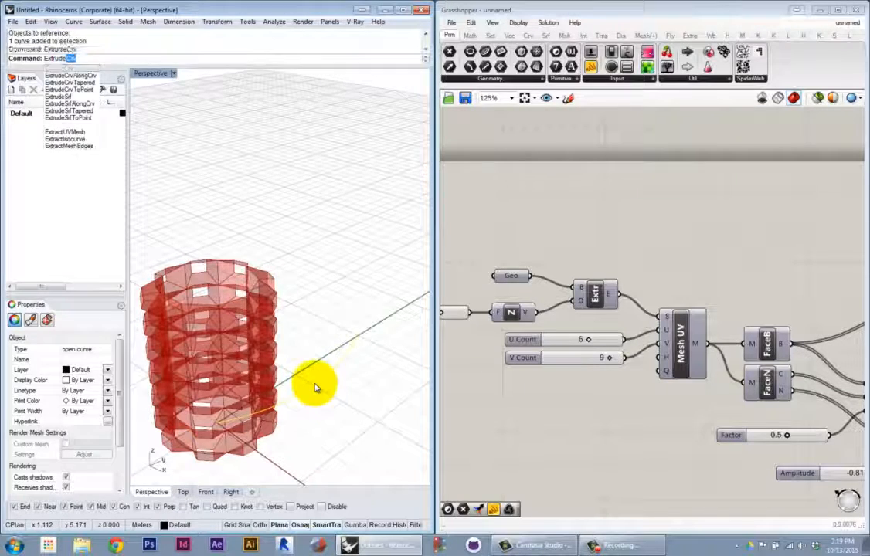
{"action": "key", "text": "Return"}
{"action": "type", "text": "10"}
{"action": "key", "text": "Return"}
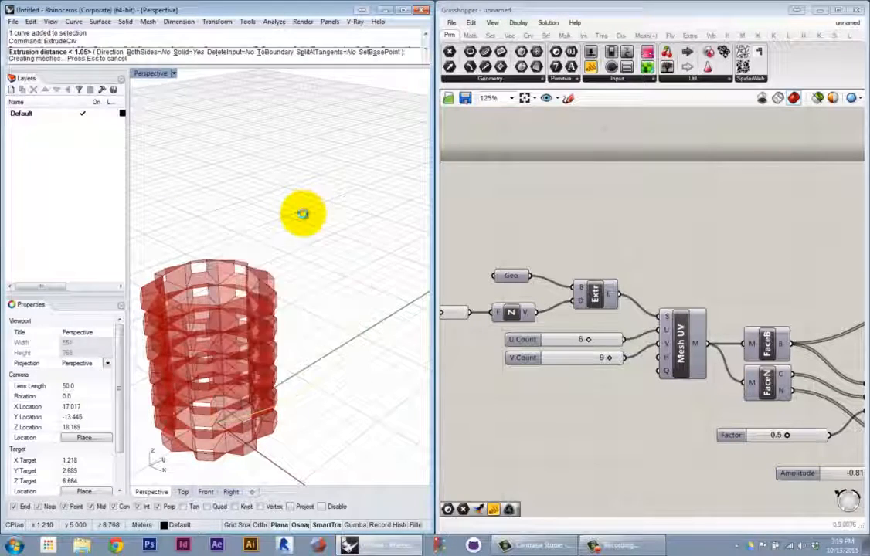
{"action": "right_click_drag", "start_coordinate": [324, 253], "coordinate": [348, 272]}
{"action": "right_click_drag", "start_coordinate": [336, 323], "coordinate": [287, 326]}
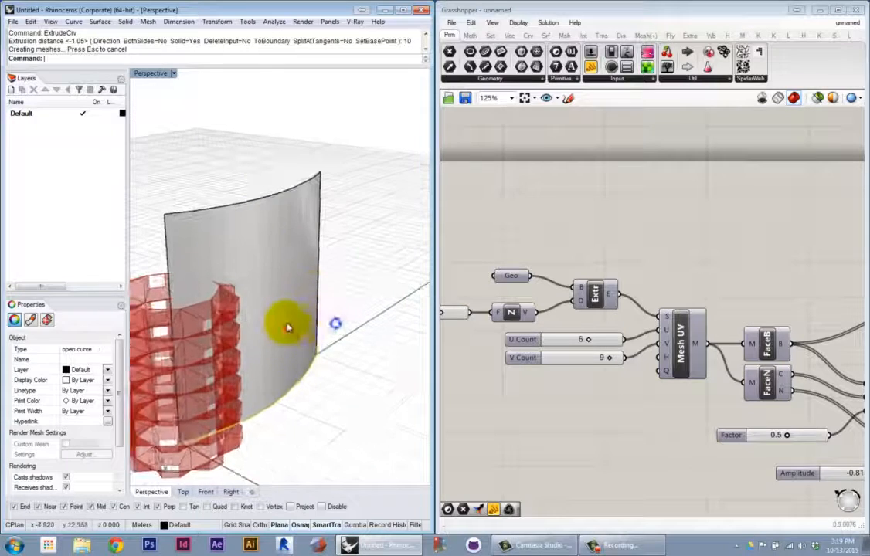
Explode the curved extrusion into a surface, and compare both states by undoing and redoing the explode
{"action": "left_click", "coordinate": [279, 319]}
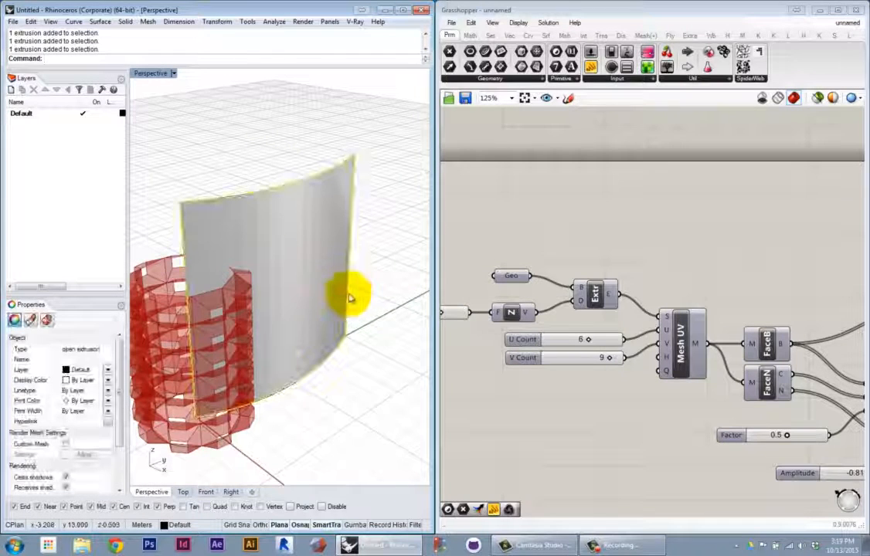
{"action": "type", "text": "explo"}
{"action": "right_click_drag", "start_coordinate": [332, 263], "coordinate": [280, 307]}
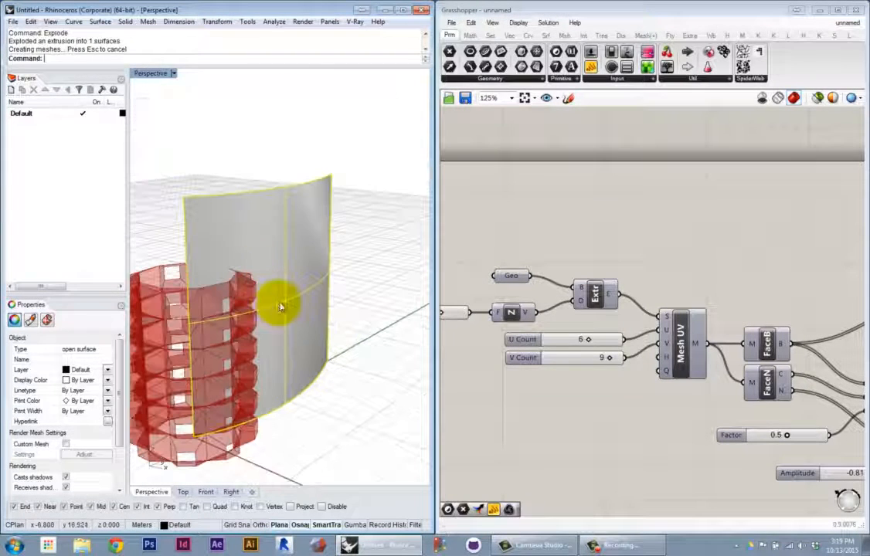
{"action": "key", "text": "ctrl+z"}
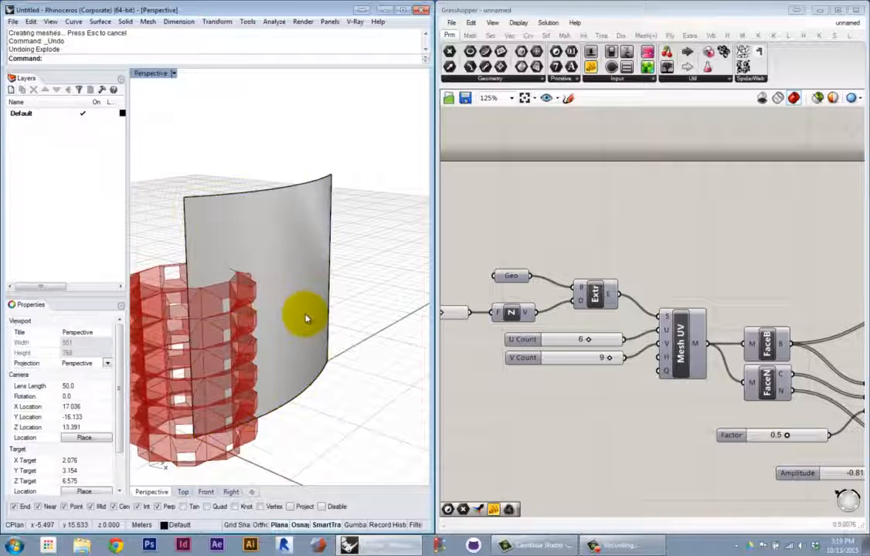
{"action": "key", "text": "ctrl+y"}
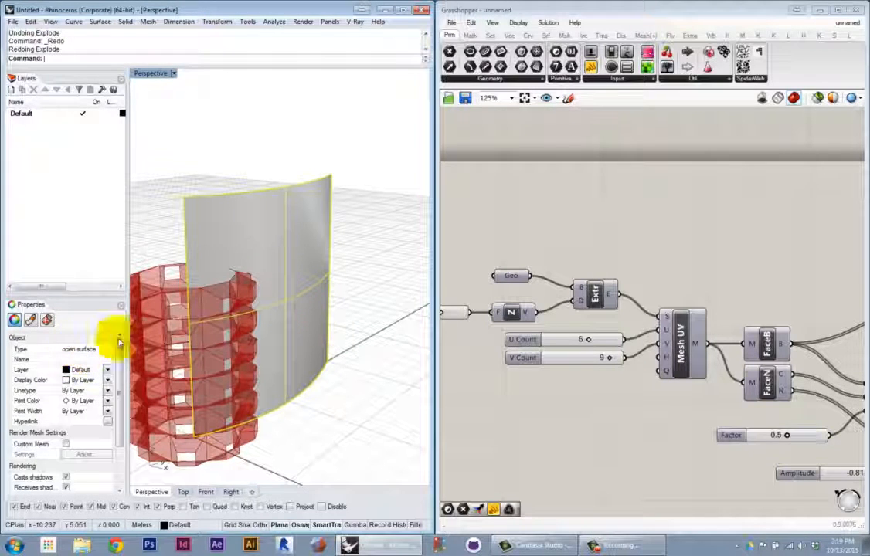
Rebuild the curved surface with a point count of 5 in U and V and degree 2 in both directions
{"action": "type", "text": "Rebuild"}
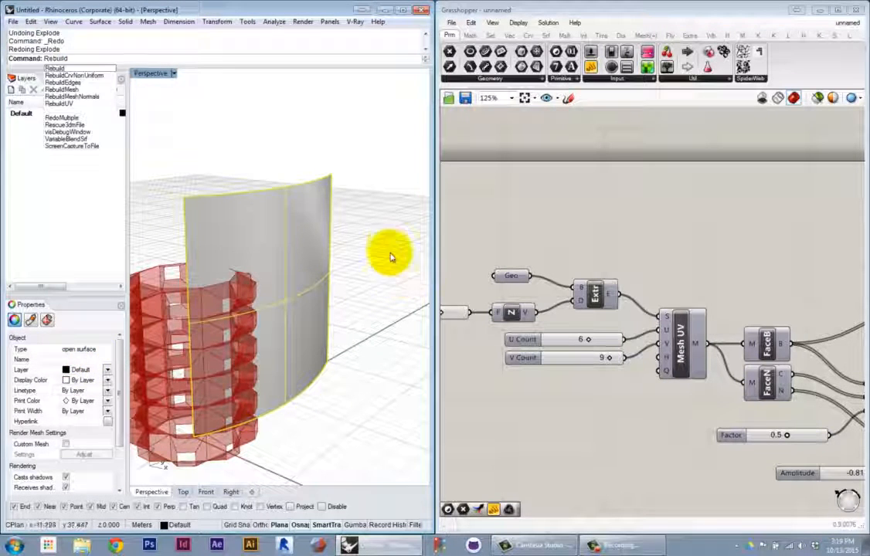
{"action": "key", "text": "Return"}
{"action": "left_click_drag", "start_coordinate": [583, 252], "coordinate": [588, 258]}
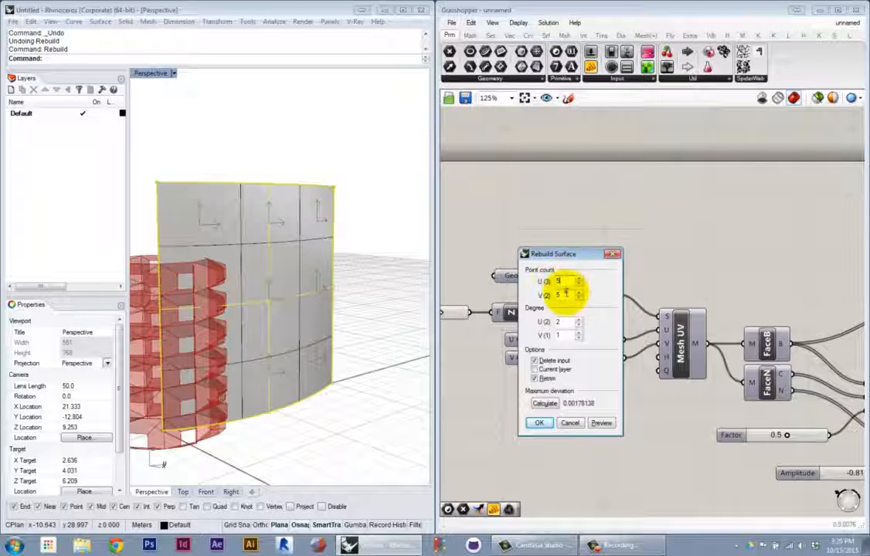
{"action": "left_click_drag", "start_coordinate": [558, 285], "coordinate": [530, 286]}
{"action": "type", "text": "5"}
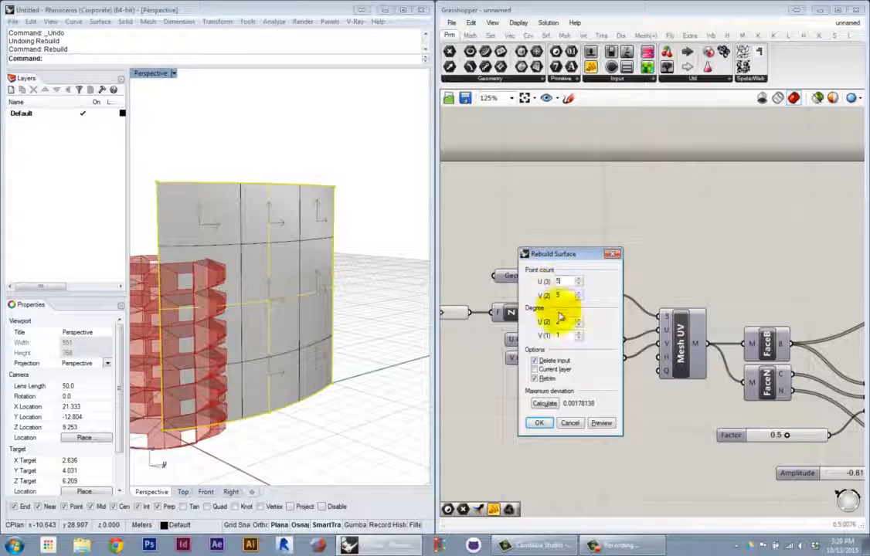
{"action": "type", "text": "2"}
{"action": "left_click", "coordinate": [563, 323]}
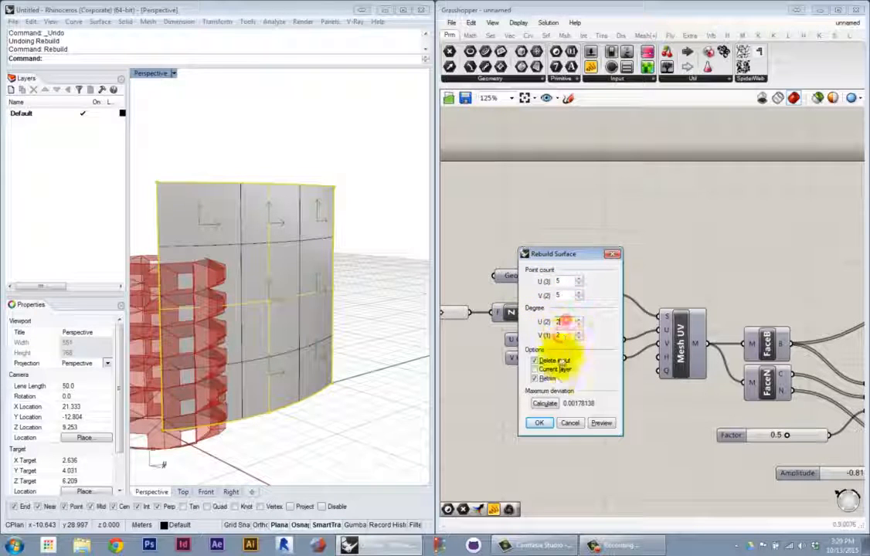
{"action": "left_click", "coordinate": [543, 423]}
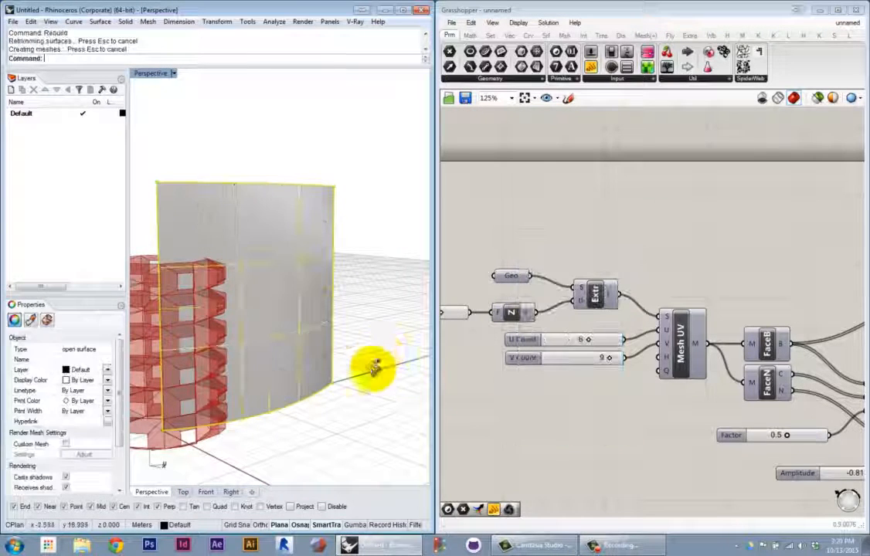
Show the rebuilt surface's control points and move the four points at its lower far corner outward by about 1.62 m
{"action": "key", "text": "F10"}
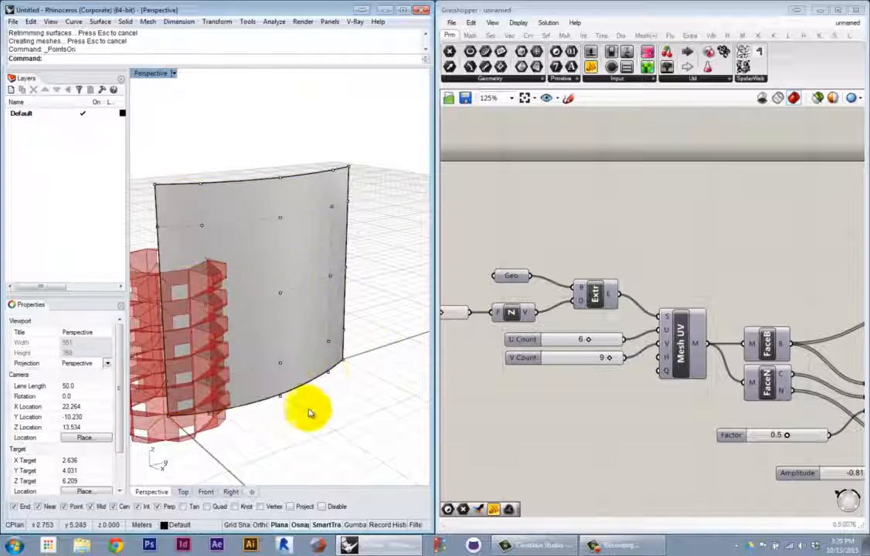
{"action": "left_click_drag", "start_coordinate": [333, 422], "coordinate": [370, 324]}
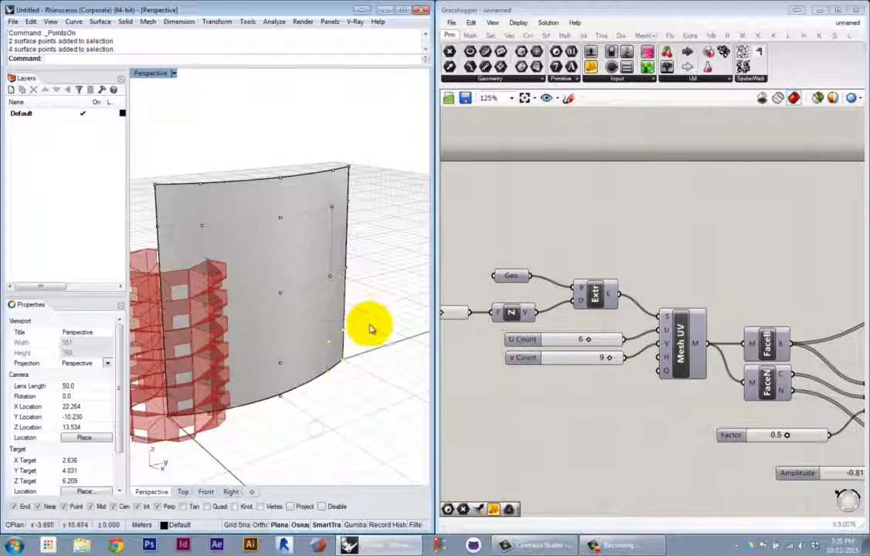
{"action": "type", "text": "m"}
{"action": "key", "text": "Return"}
{"action": "left_click", "coordinate": [384, 430]}
{"action": "left_click", "coordinate": [402, 448]}
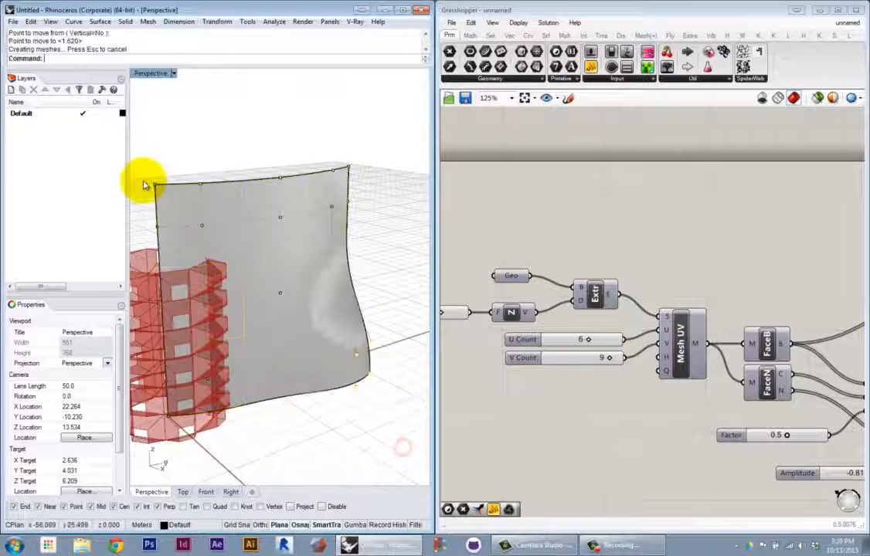
Move the four control points at the surface's upper near corner by about 2.02 m to bend that edge
{"action": "left_click_drag", "start_coordinate": [209, 226], "coordinate": [220, 235]}
{"action": "right_click_drag", "start_coordinate": [244, 249], "coordinate": [262, 261]}
{"action": "type", "text": "m"}
{"action": "key", "text": "Return"}
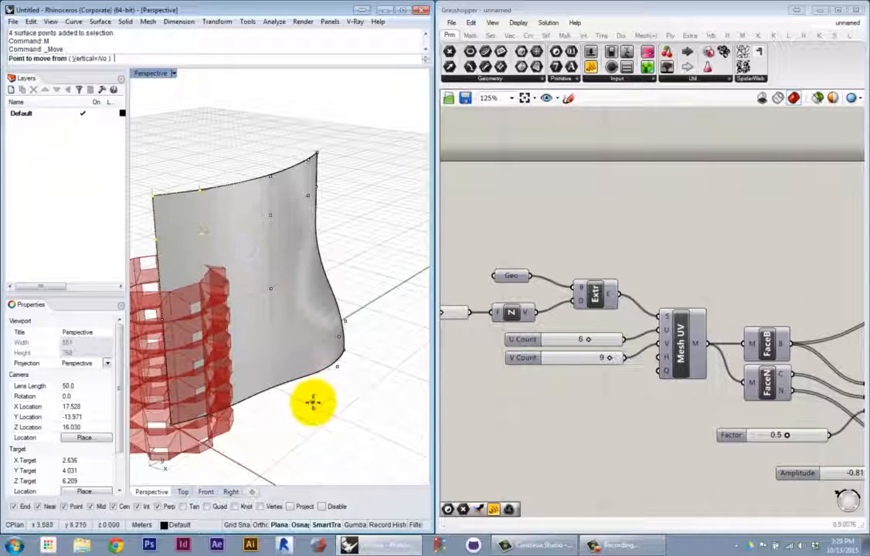
{"action": "left_click", "coordinate": [326, 417]}
{"action": "key", "text": "ctrl+c"}
{"action": "left_click", "coordinate": [361, 431], "text": "shift"}
Move the four control points at the surface's upper far corner by about 1.75 m
{"action": "left_click_drag", "start_coordinate": [277, 137], "coordinate": [346, 212]}
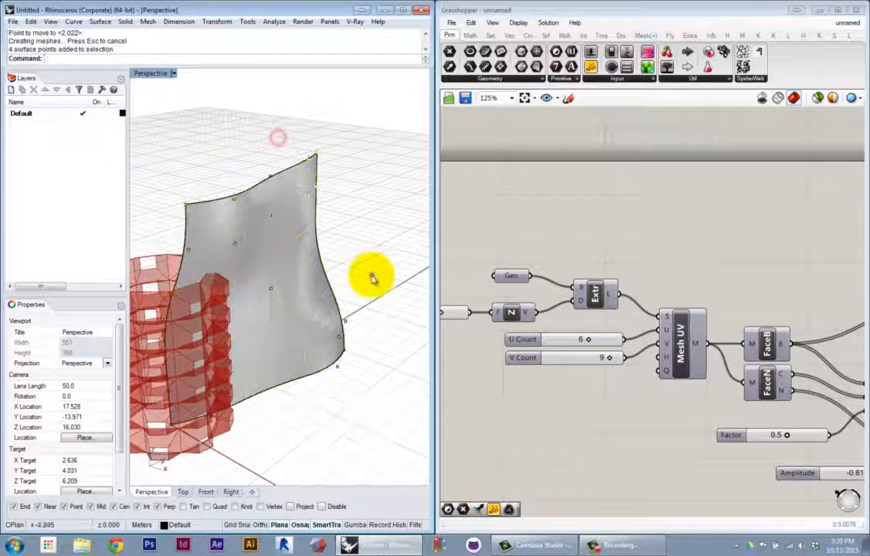
{"action": "type", "text": "m"}
{"action": "right_click", "coordinate": [371, 276]}
{"action": "left_click", "coordinate": [388, 294]}
{"action": "left_click", "coordinate": [390, 308]}
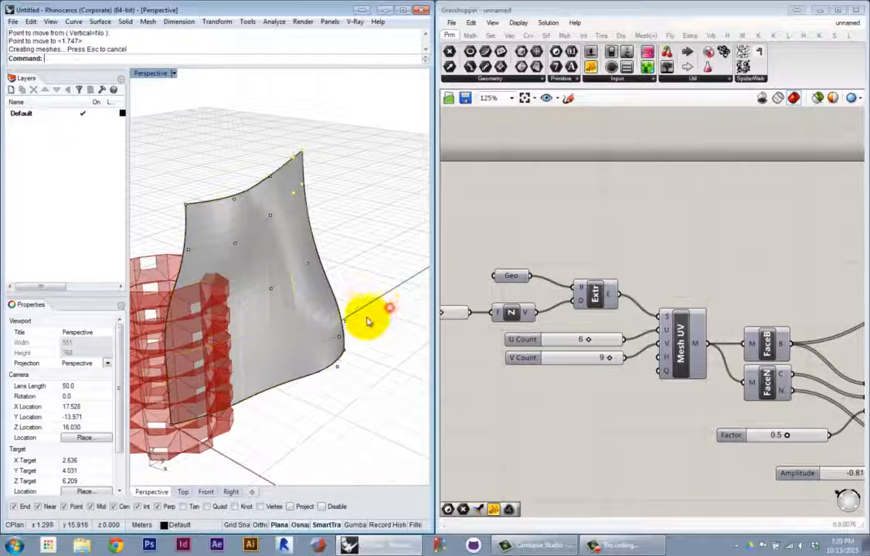
Add a Geometry parameter to the Grasshopper definition and reference the deformed Rhino surface in it
{"action": "right_click_drag", "start_coordinate": [349, 333], "coordinate": [278, 255]}
{"action": "right_click_drag", "start_coordinate": [516, 234], "coordinate": [535, 208]}
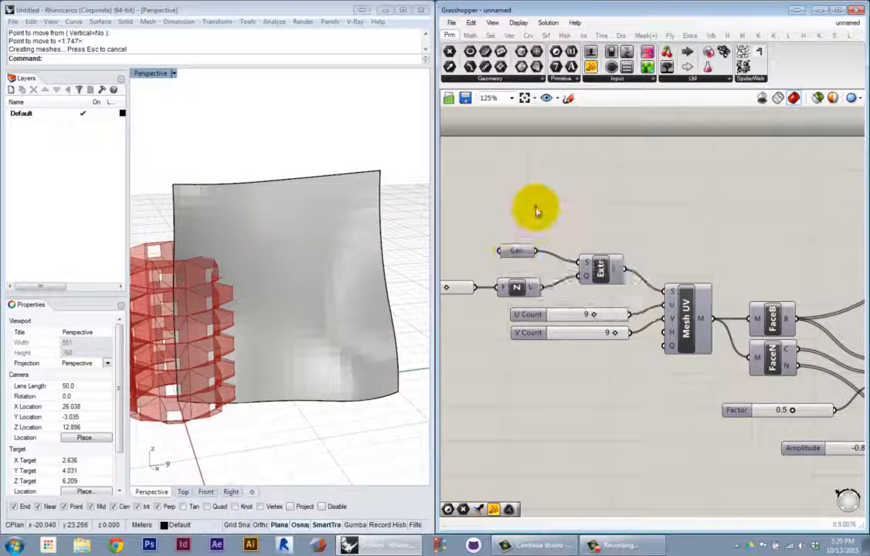
{"action": "double_click", "coordinate": [576, 194]}
{"action": "type", "text": "geo"}
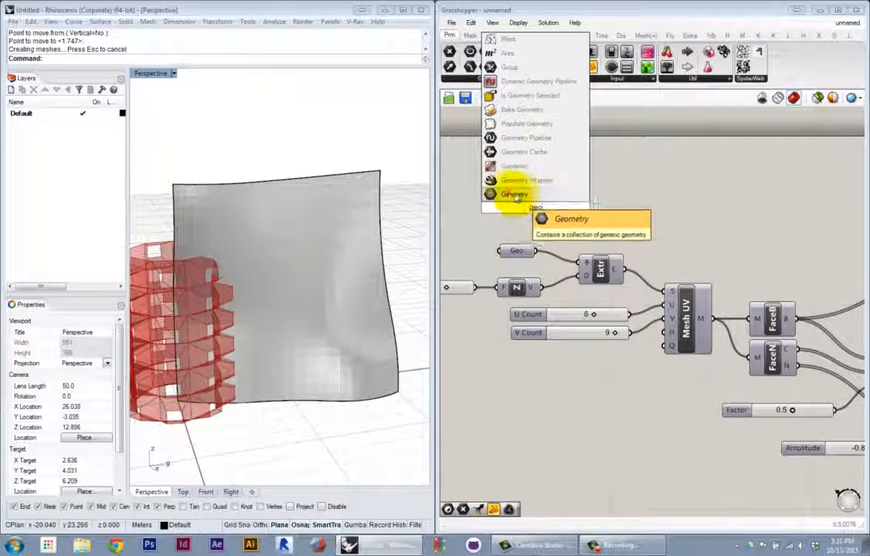
{"action": "left_click", "coordinate": [514, 194]}
{"action": "right_click", "coordinate": [594, 216]}
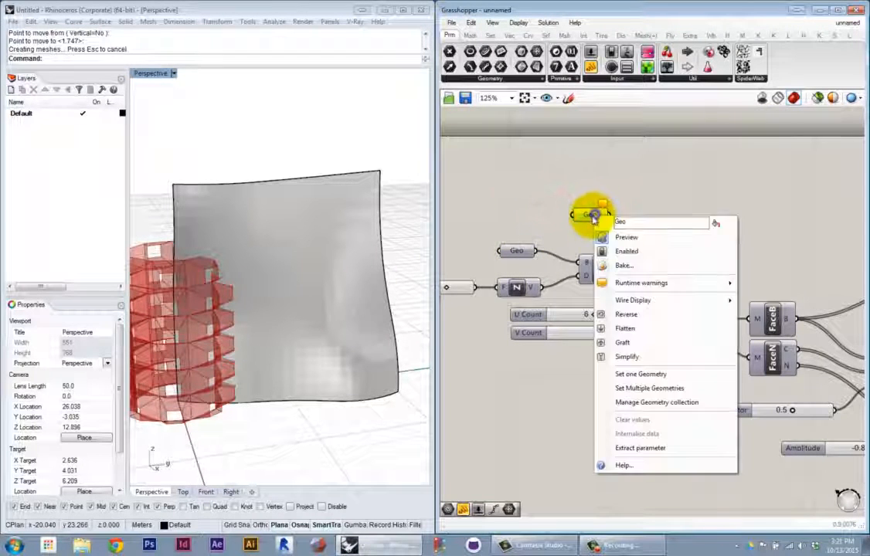
{"action": "left_click", "coordinate": [630, 372]}
{"action": "left_click", "coordinate": [321, 259]}
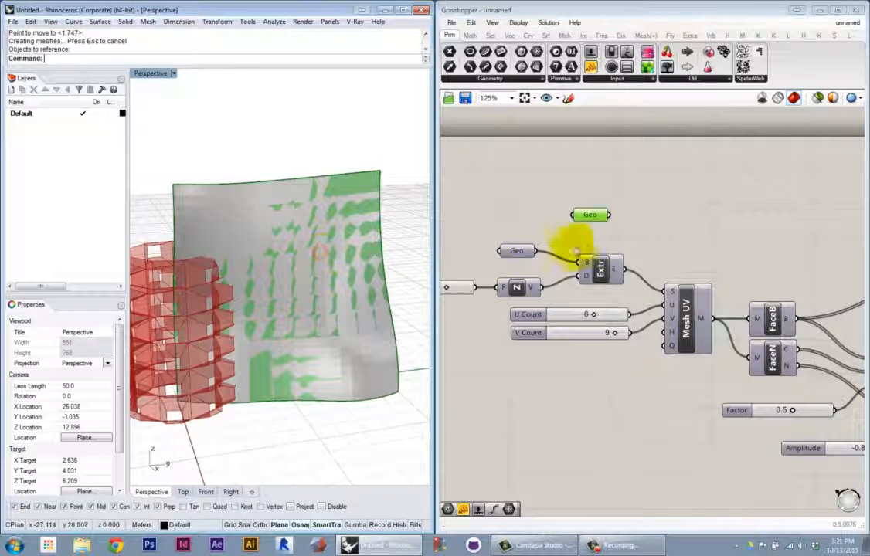
Place the new Geo parameter above Extrude and connect it to the S input of Mesh UV, replacing the extrusion
{"action": "mouse_move", "coordinate": [591, 236]}
{"action": "right_mouse_down"}
{"action": "mouse_move", "coordinate": [609, 238]}
{"action": "mouse_move", "coordinate": [587, 240]}
{"action": "right_mouse_up"}
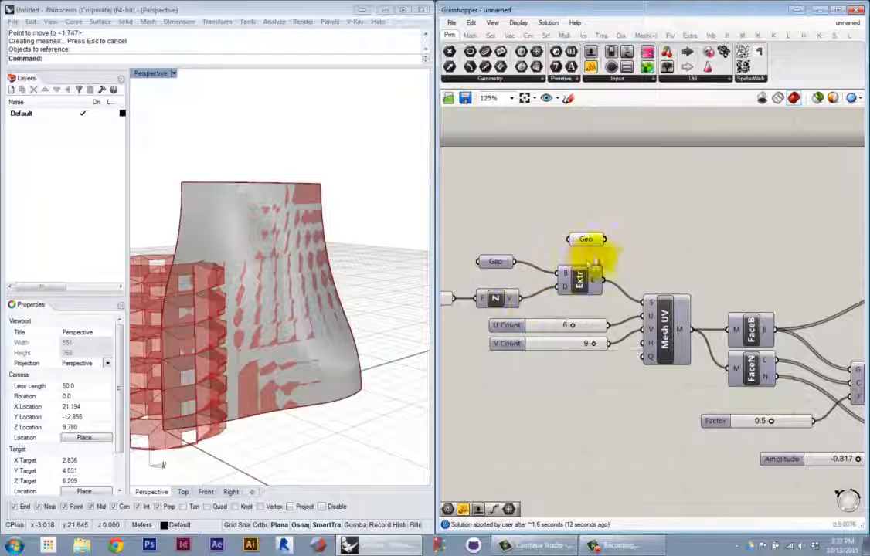
{"action": "left_click_drag", "start_coordinate": [589, 242], "coordinate": [585, 239]}
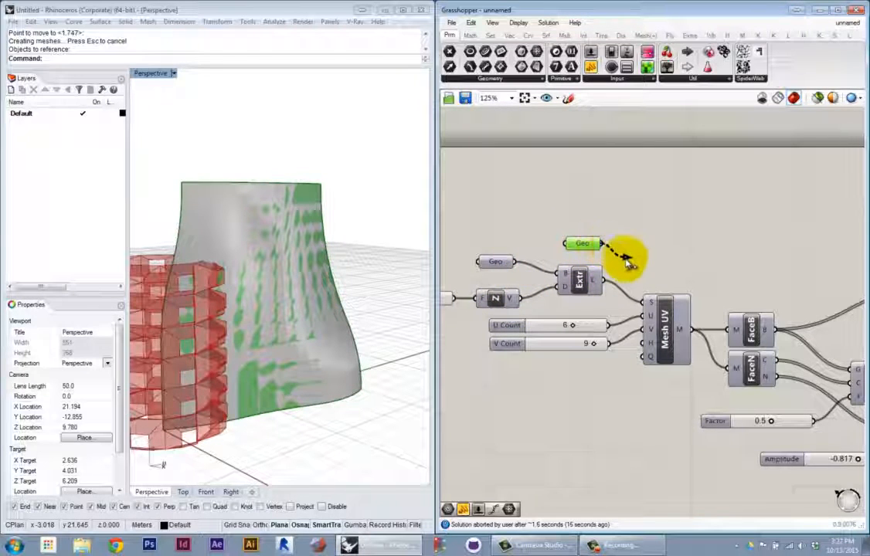
{"action": "left_click_drag", "start_coordinate": [627, 262], "coordinate": [647, 300]}
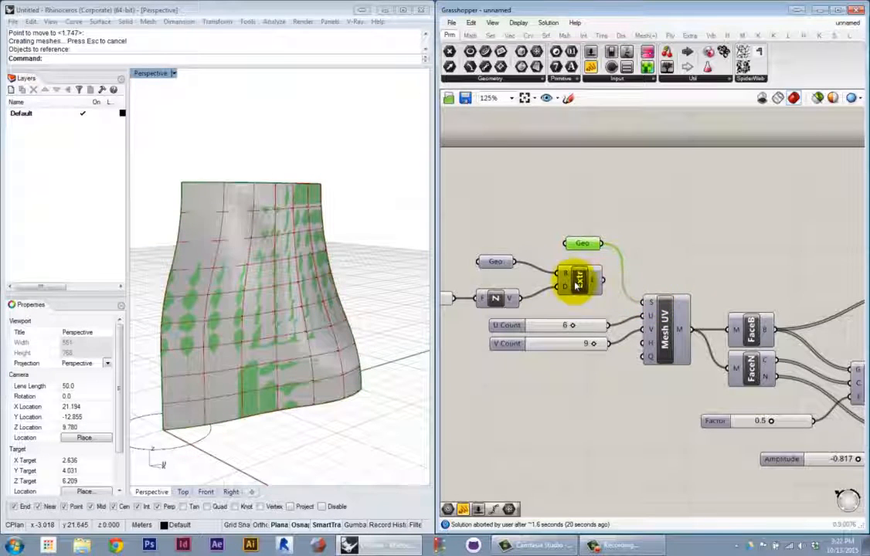
Flip the direction of the Rhino surface and set the Amplitude slider to 0.863
{"action": "right_click_drag", "start_coordinate": [273, 343], "coordinate": [312, 319]}
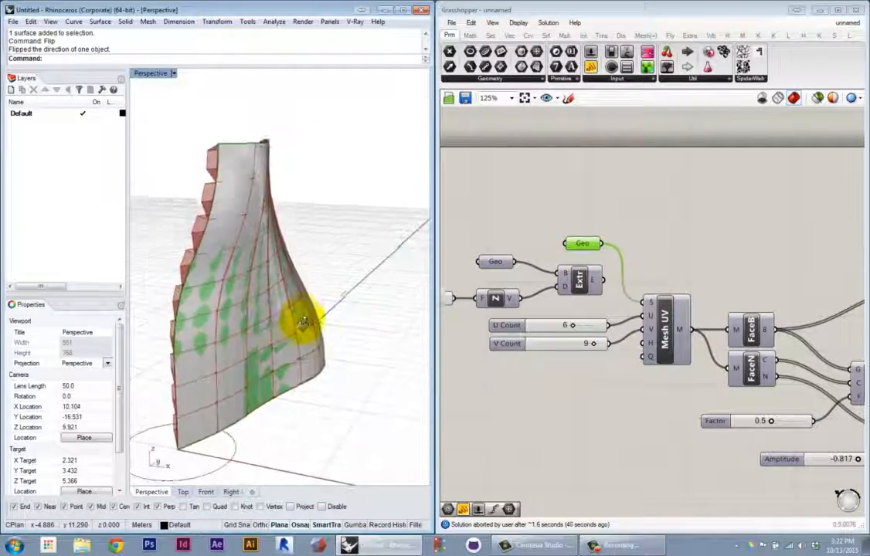
{"action": "right_click_drag", "start_coordinate": [807, 436], "coordinate": [599, 416]}
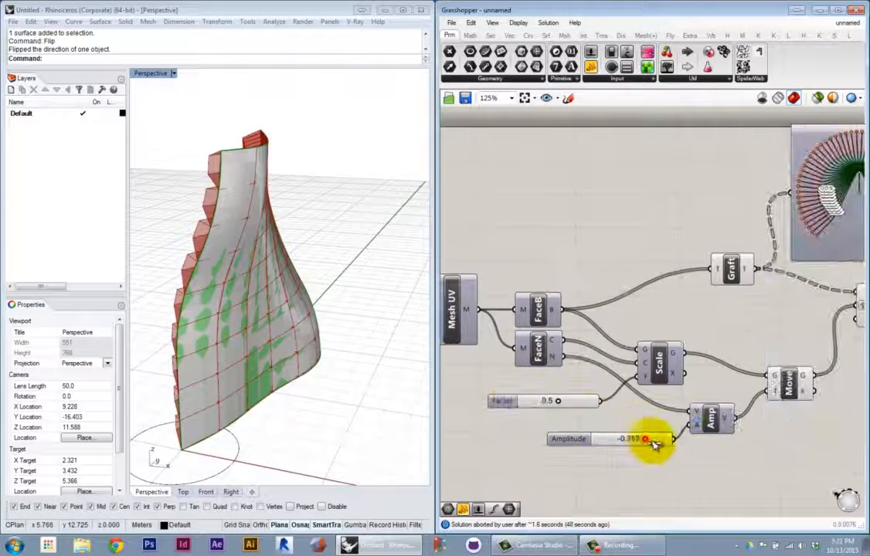
{"action": "left_click_drag", "start_coordinate": [654, 445], "coordinate": [692, 450]}
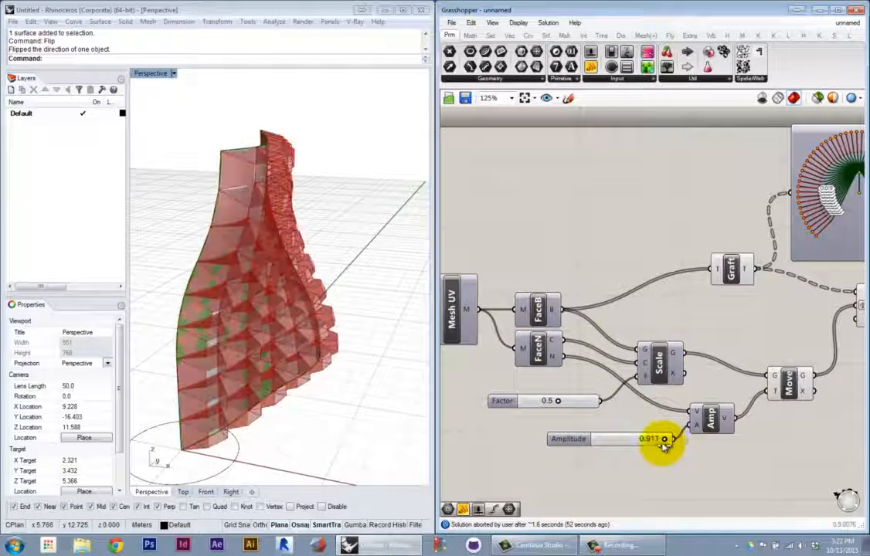
{"action": "left_click_drag", "start_coordinate": [664, 442], "coordinate": [663, 442]}
Show the referenced surface's control points and move those at its lower far corner by about 0.87 m
{"action": "right_click_drag", "start_coordinate": [291, 402], "coordinate": [204, 425]}
{"action": "left_click", "coordinate": [273, 361]}
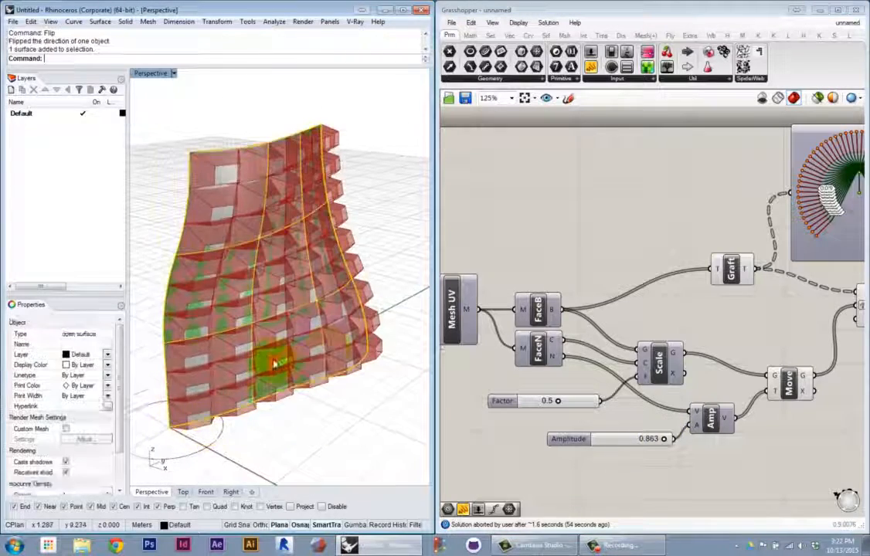
{"action": "right_click_drag", "start_coordinate": [274, 362], "coordinate": [296, 337]}
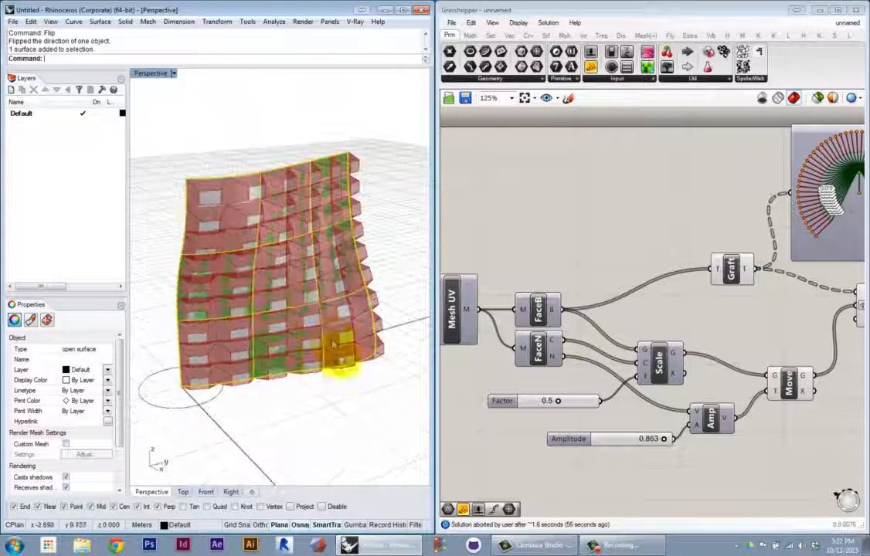
{"action": "key", "text": "F10"}
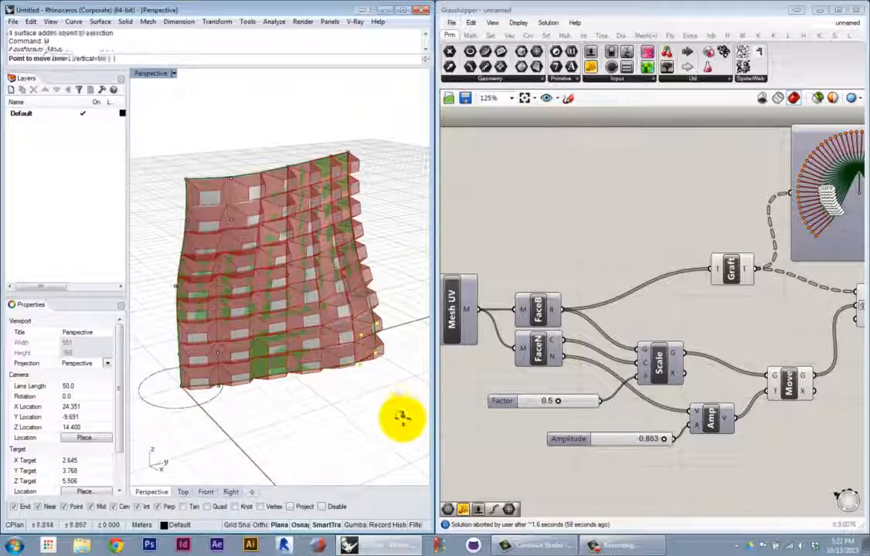
{"action": "left_click", "coordinate": [399, 416]}
{"action": "left_click", "coordinate": [375, 403]}
{"action": "right_click_drag", "start_coordinate": [352, 414], "coordinate": [203, 418]}
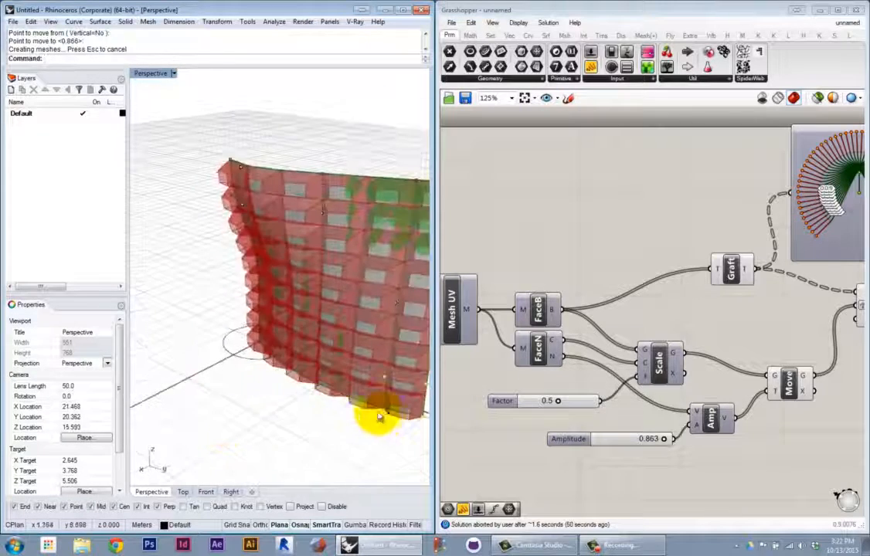
Move three mid-height control points of the surface by about 1.61 m and set the U Count to 9
{"action": "right_click_drag", "start_coordinate": [379, 417], "coordinate": [298, 323]}
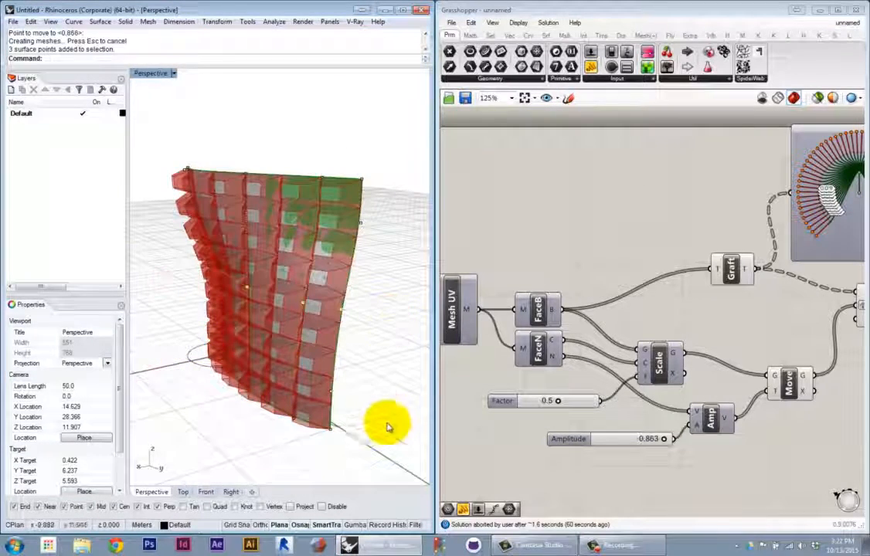
{"action": "left_click", "coordinate": [336, 459]}
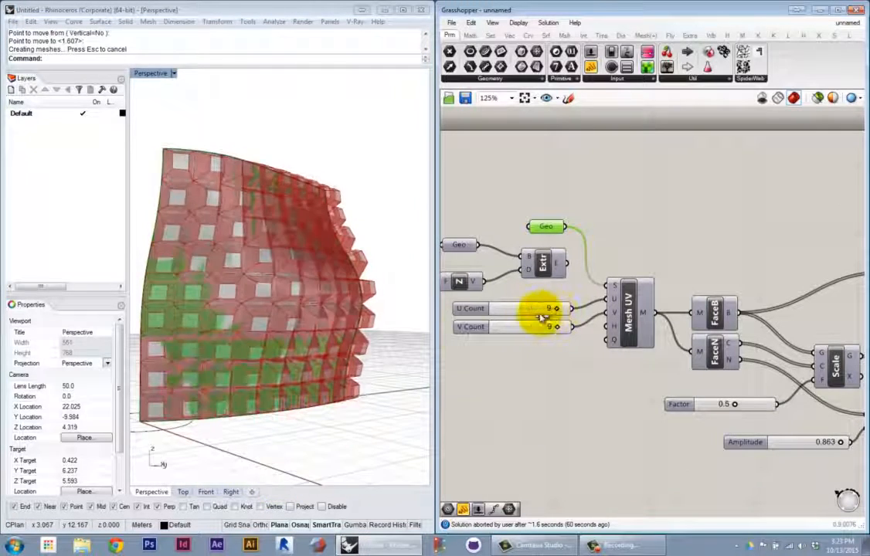
{"action": "right_click_drag", "start_coordinate": [318, 360], "coordinate": [374, 363]}
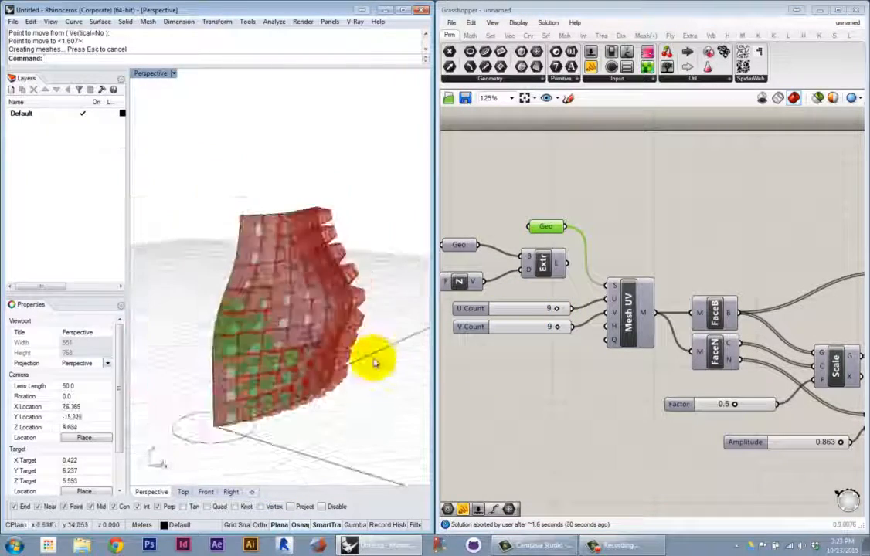
Bake the Loft component's facade geometry onto the Default layer with its colour by layer
{"action": "right_click_drag", "start_coordinate": [693, 377], "coordinate": [449, 346]}
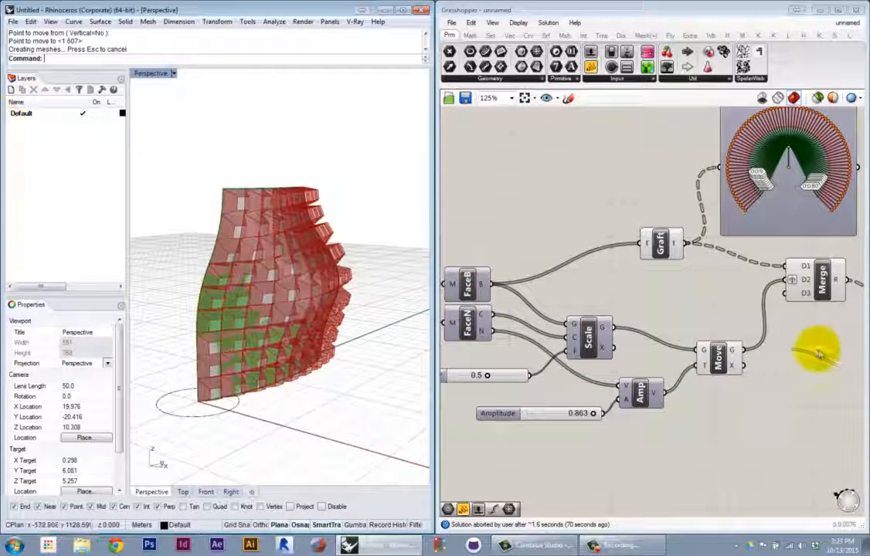
{"action": "right_click_drag", "start_coordinate": [789, 337], "coordinate": [426, 355]}
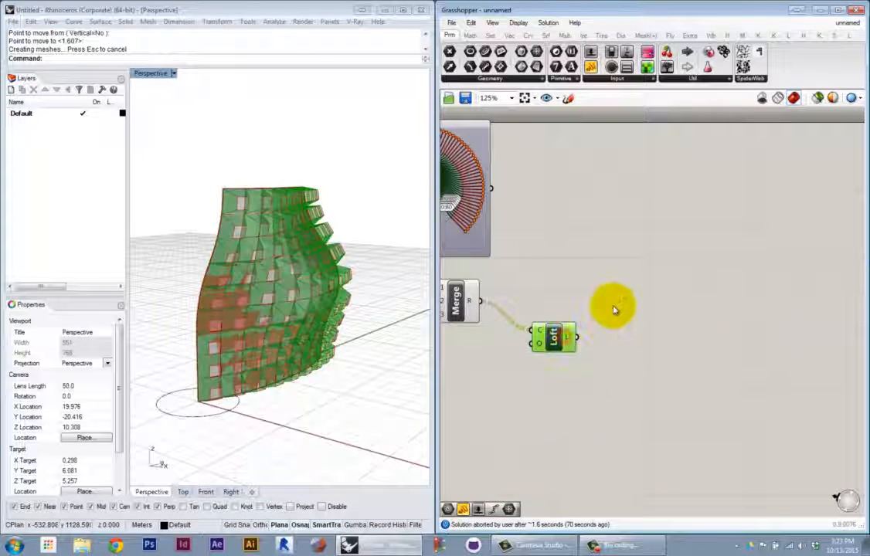
{"action": "right_click", "coordinate": [558, 344]}
{"action": "left_click", "coordinate": [598, 393]}
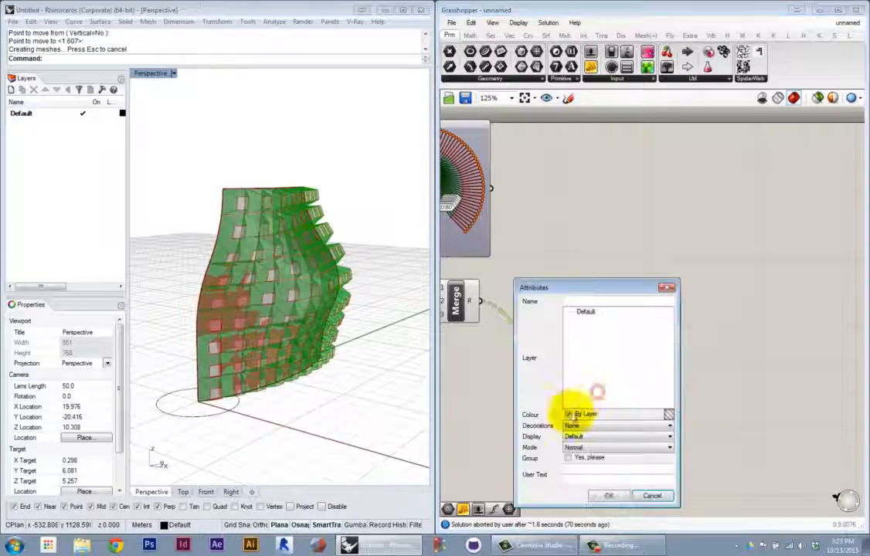
{"action": "left_click", "coordinate": [605, 496]}
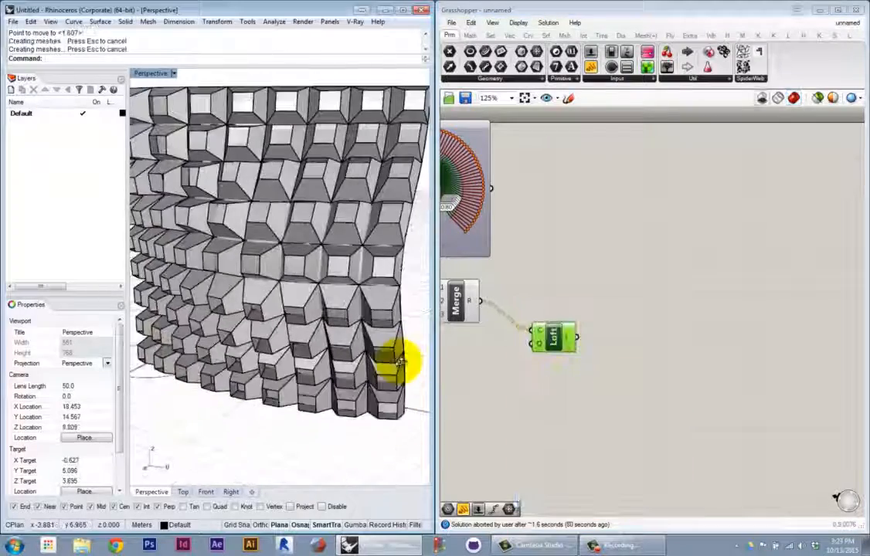